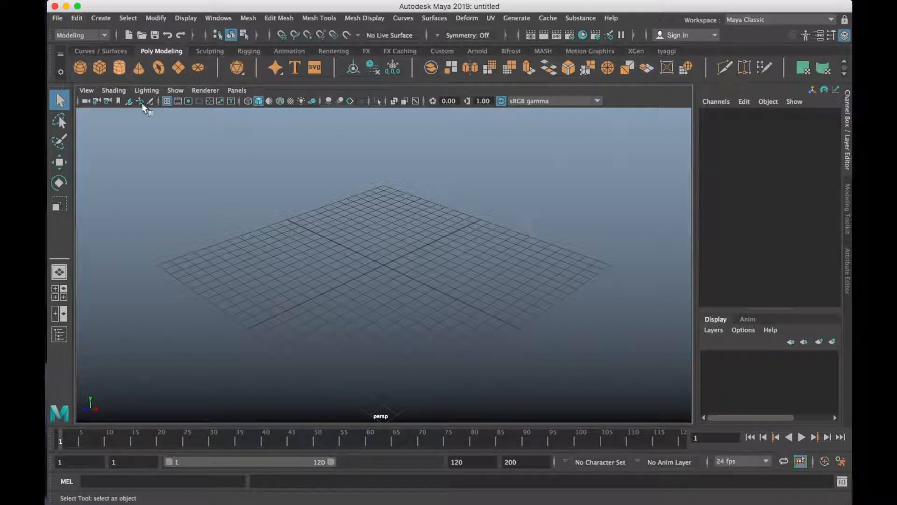
# Create a polygon cylinder at the origin and set its height subdivisions to 6
pyautogui.click(120, 67)
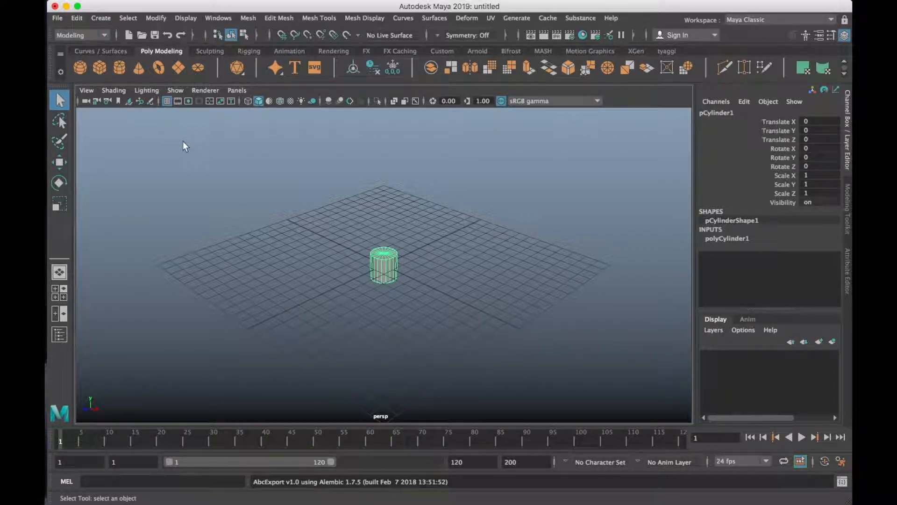
pyautogui.press('f')
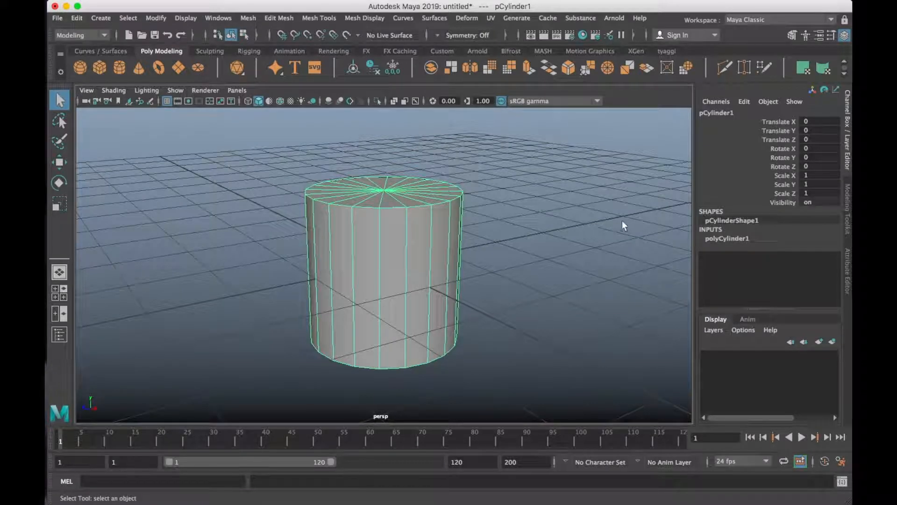
pyautogui.click(724, 238)
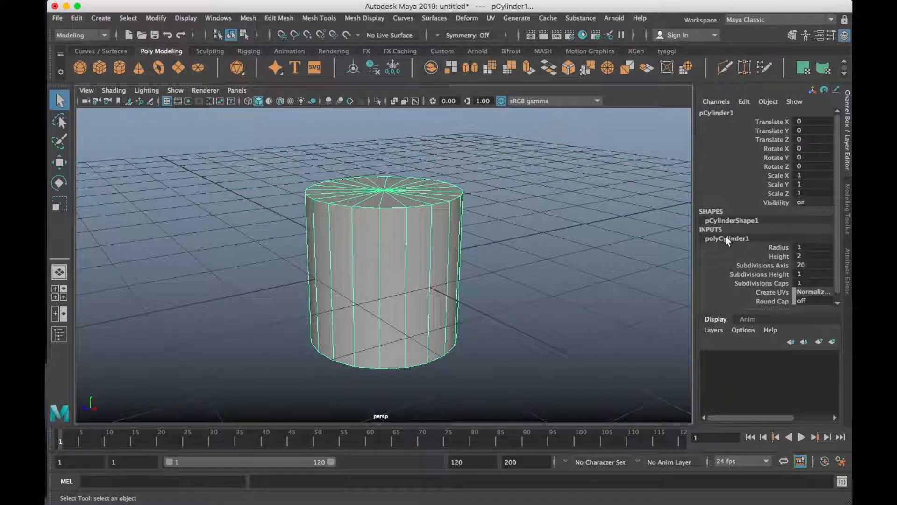
pyautogui.doubleClick(813, 273)
pyautogui.press('Return')
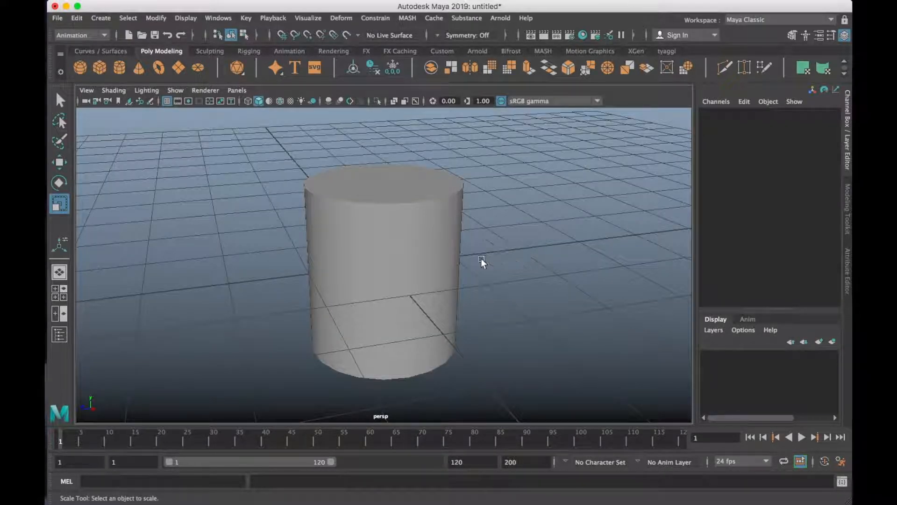
# Stretch the cylinder vertically in the side view to a Y scale of about 1.549
pyautogui.click(404, 243)
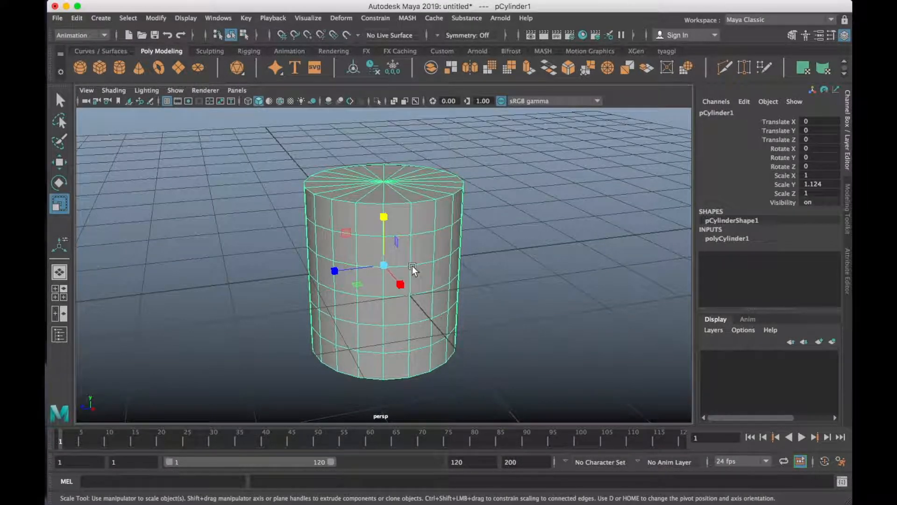
pyautogui.press('space')
pyautogui.press('space')
pyautogui.scroll(5, 546, 307)
pyautogui.moveTo(382, 214); pyautogui.dragTo(385, 196)
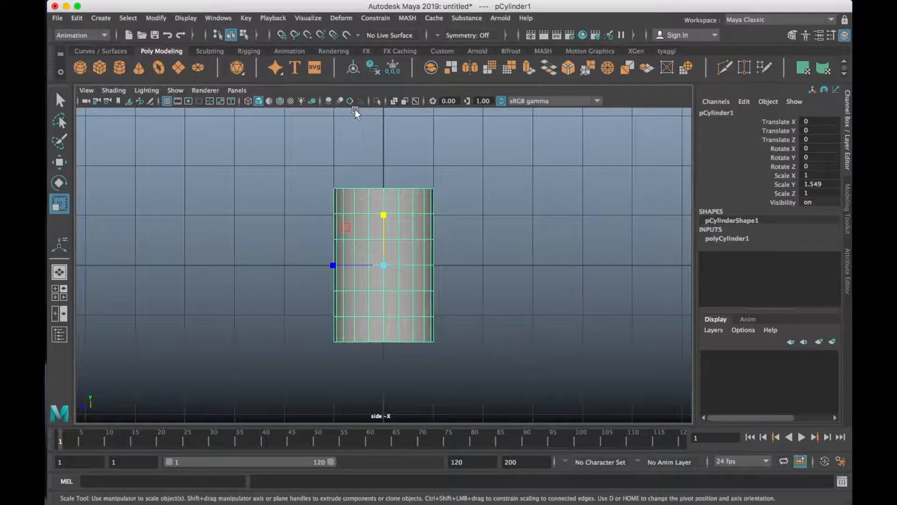
# Apply a nonlinear Flare deformer to the cylinder and set its Curve to 0.7 so the sides bulge outward
pyautogui.click(341, 19)
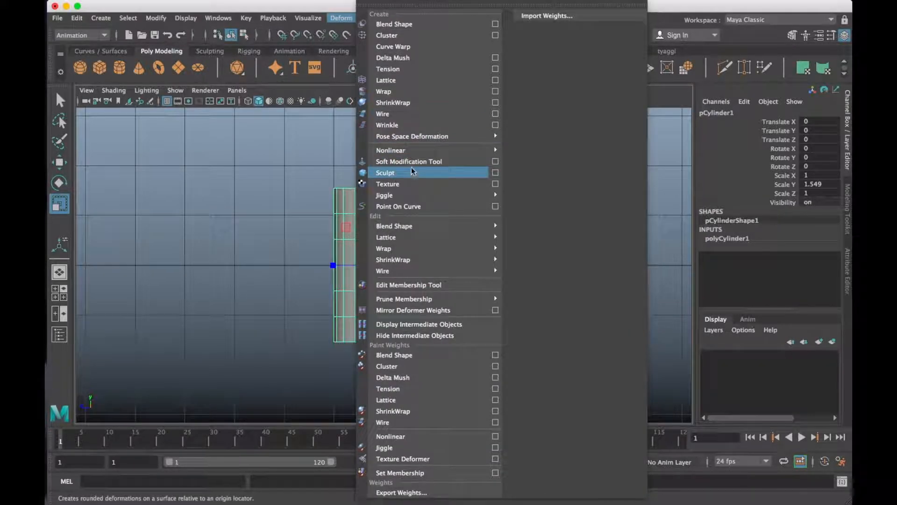
pyautogui.moveTo(413, 150)
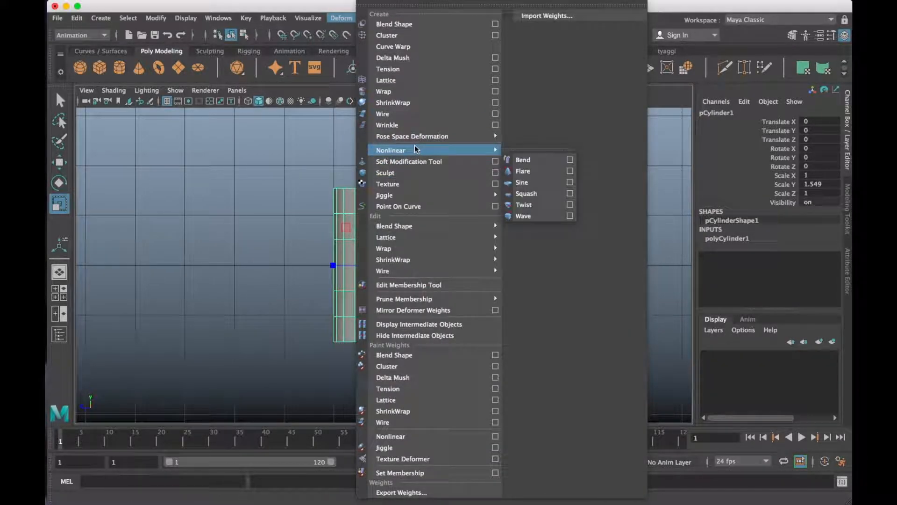
pyautogui.click(527, 172)
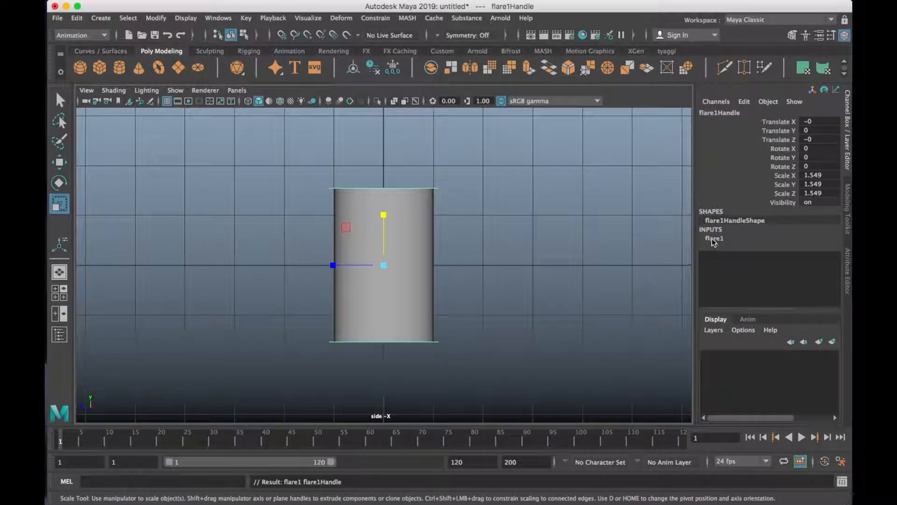
pyautogui.click(713, 239)
pyautogui.click(778, 291)
pyautogui.moveTo(537, 271)
pyautogui.mouseDown(button='middle')
pyautogui.moveTo(529, 264)
pyautogui.moveTo(539, 270)
pyautogui.mouseUp(button='middle')
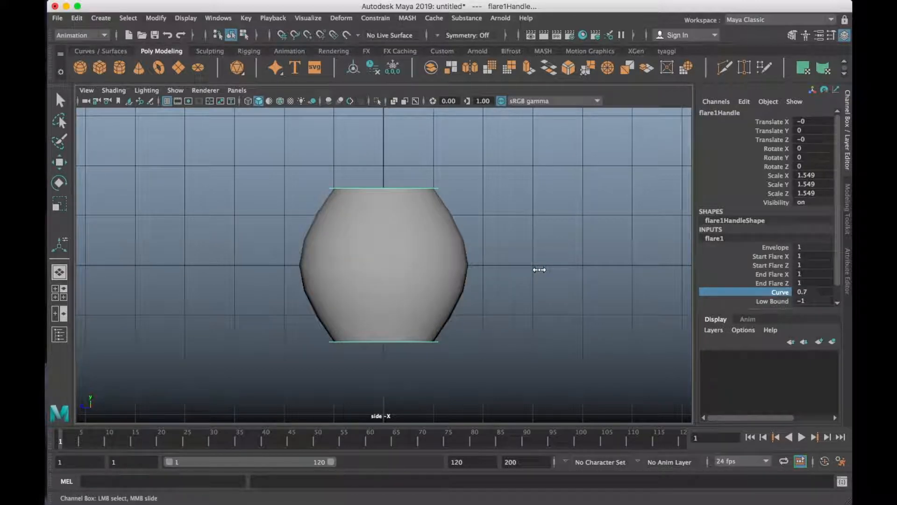
# Set the bulged cylinder's cap subdivisions to 6
pyautogui.moveTo(412, 251); pyautogui.dragTo(490, 171, button='right')
pyautogui.click(403, 250)
pyautogui.press('space')
pyautogui.moveTo(488, 182); pyautogui.dragTo(487, 157)
pyautogui.keyDown('alt'); pyautogui.moveTo(467, 241); pyautogui.dragTo(438, 266); pyautogui.keyUp('alt')
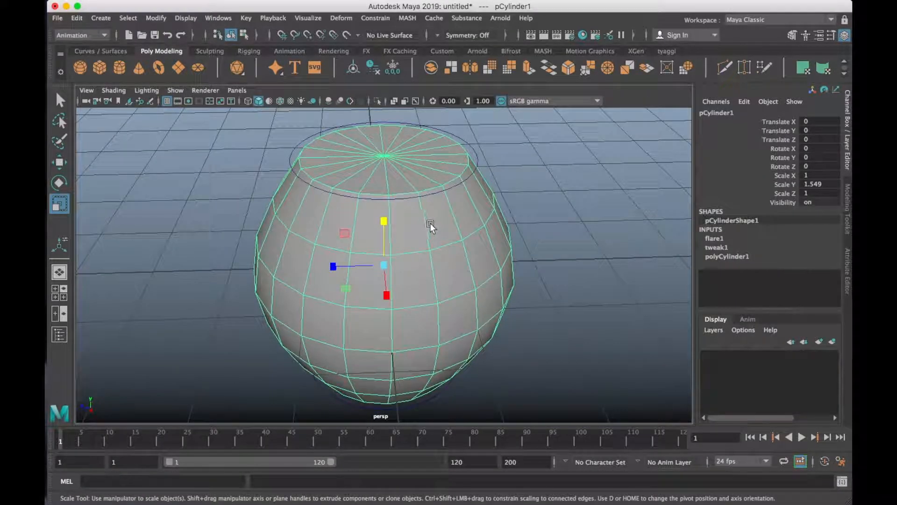
pyautogui.click(723, 257)
pyautogui.scroll(-2, 766, 272)
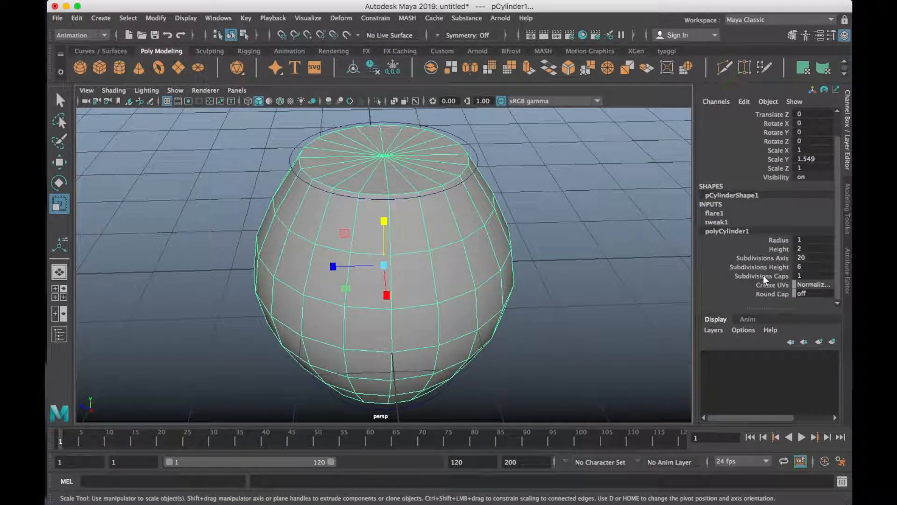
pyautogui.click(763, 276)
pyautogui.moveTo(590, 248); pyautogui.dragTo(615, 253, button='middle')
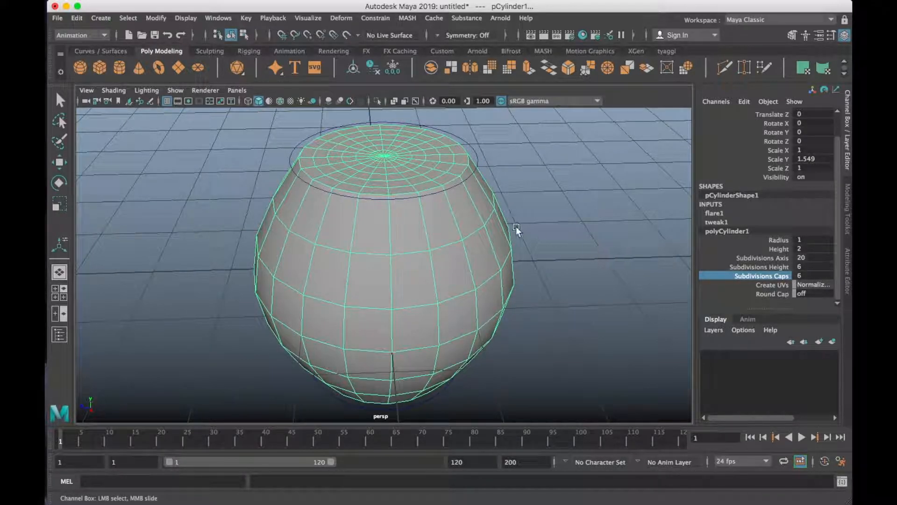
# Select the cylinder together with its flare handle and delete their construction history
pyautogui.keyDown('alt'); pyautogui.moveTo(516, 229); pyautogui.dragTo(474, 245); pyautogui.keyUp('alt')
pyautogui.moveTo(421, 258); pyautogui.dragTo(520, 153, button='right')
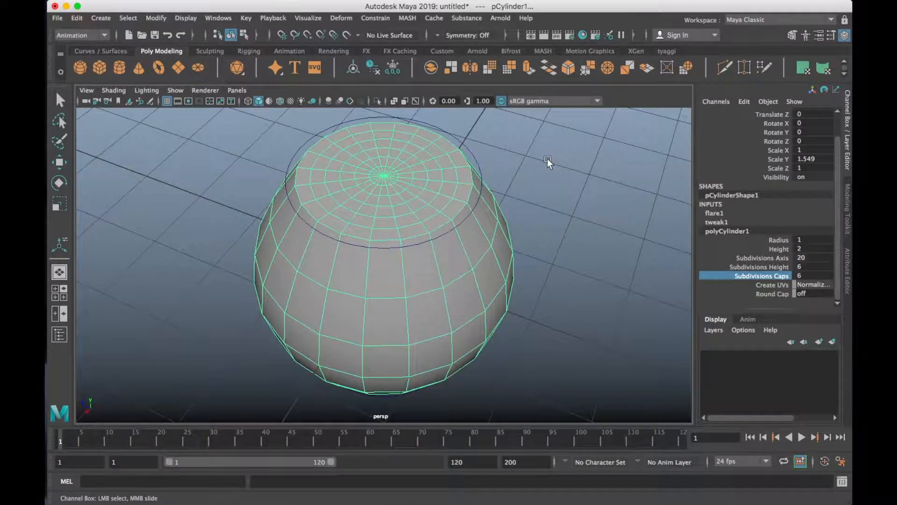
pyautogui.click(547, 160)
pyautogui.click(440, 253)
pyautogui.press('r')
pyautogui.keyDown('alt'); pyautogui.moveTo(520, 252); pyautogui.dragTo(449, 222); pyautogui.keyUp('alt')
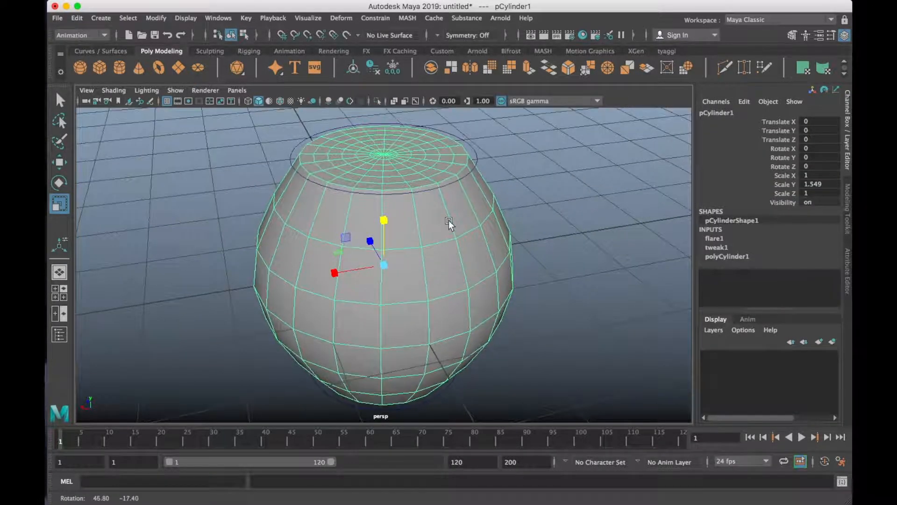
pyautogui.moveTo(459, 236); pyautogui.dragTo(467, 218, button='right')
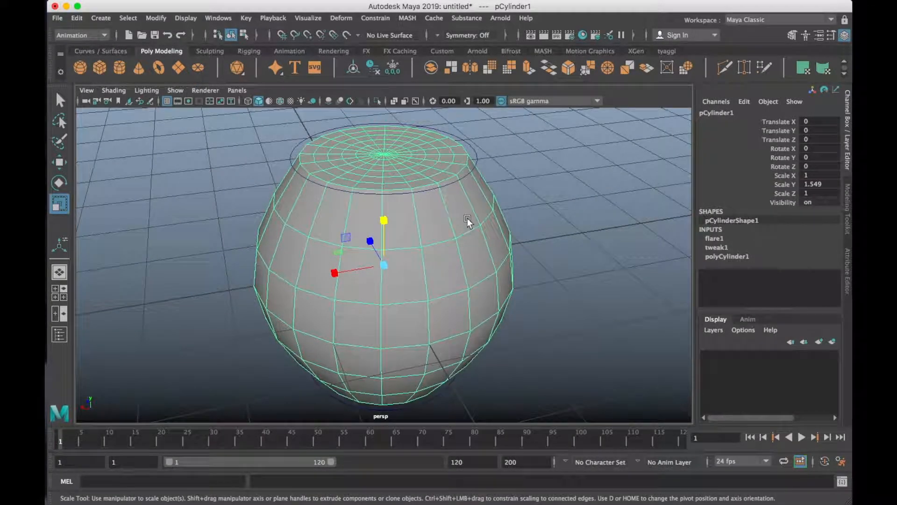
pyautogui.moveTo(396, 144); pyautogui.dragTo(599, 395)
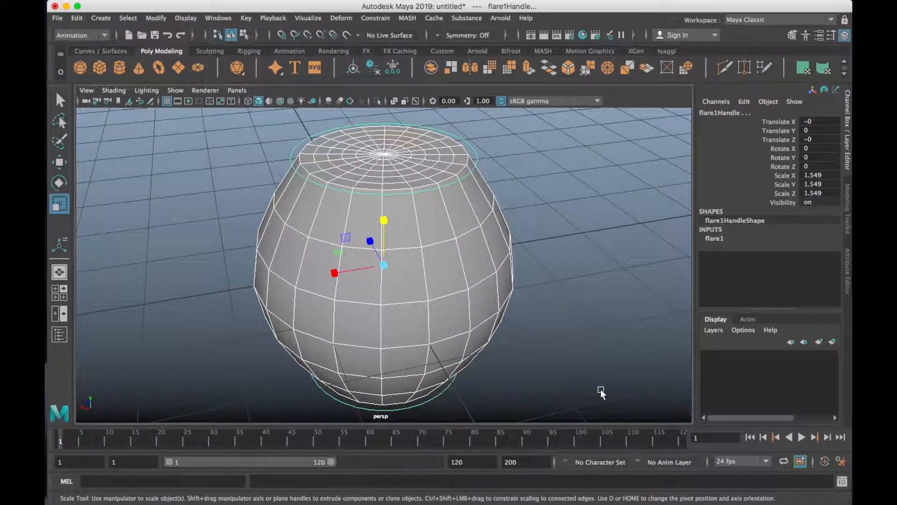
pyautogui.hotkey('alt', 'shift', 'd')
pyautogui.click(625, 275)
# Select a vertical strip of faces two columns wide down the side of the bulged cylinder, from top rim to bottom
pyautogui.click(470, 290)
pyautogui.keyDown('alt'); pyautogui.moveTo(494, 286); pyautogui.dragTo(452, 273); pyautogui.keyUp('alt')
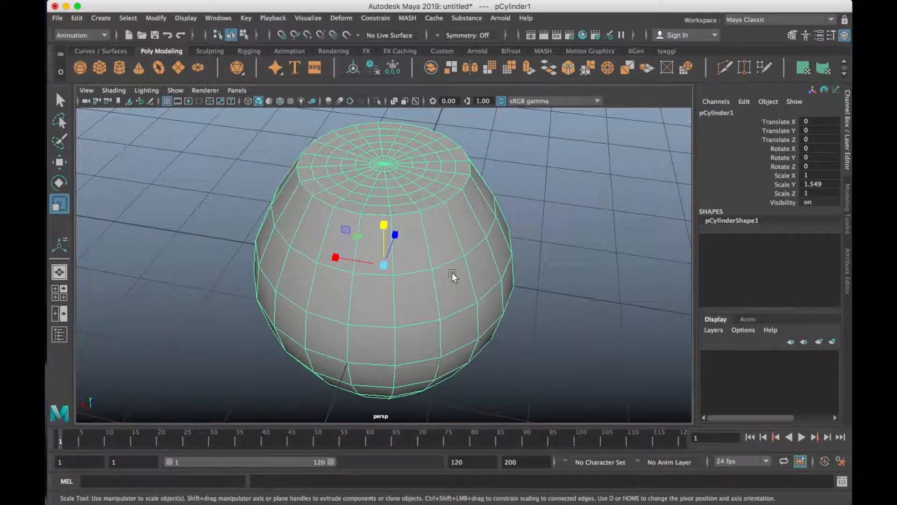
pyautogui.moveTo(389, 291); pyautogui.dragTo(390, 230, button='right')
pyautogui.keyDown('alt'); pyautogui.moveTo(387, 249); pyautogui.dragTo(396, 245); pyautogui.keyUp('alt')
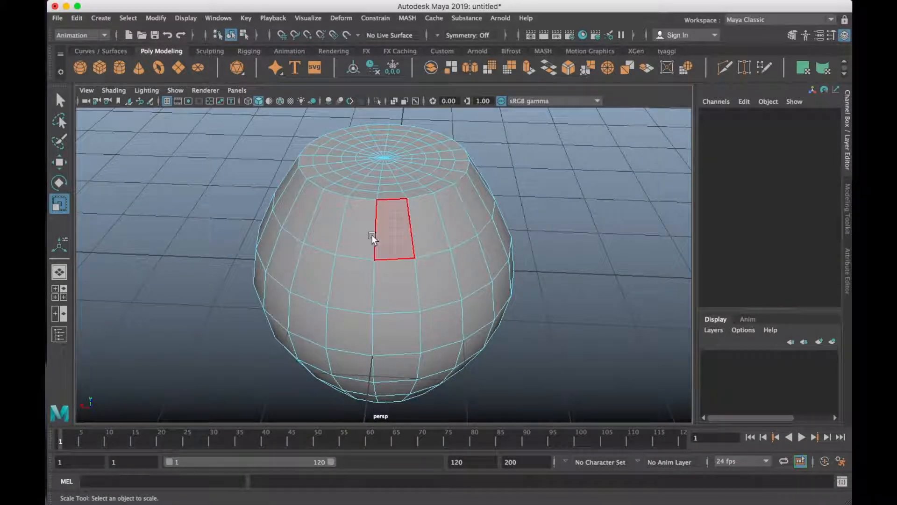
pyautogui.click(368, 236)
pyautogui.keyDown('shift'); pyautogui.click(394, 229); pyautogui.keyUp('shift')
pyautogui.keyDown('shift'); pyautogui.click(358, 282); pyautogui.keyUp('shift')
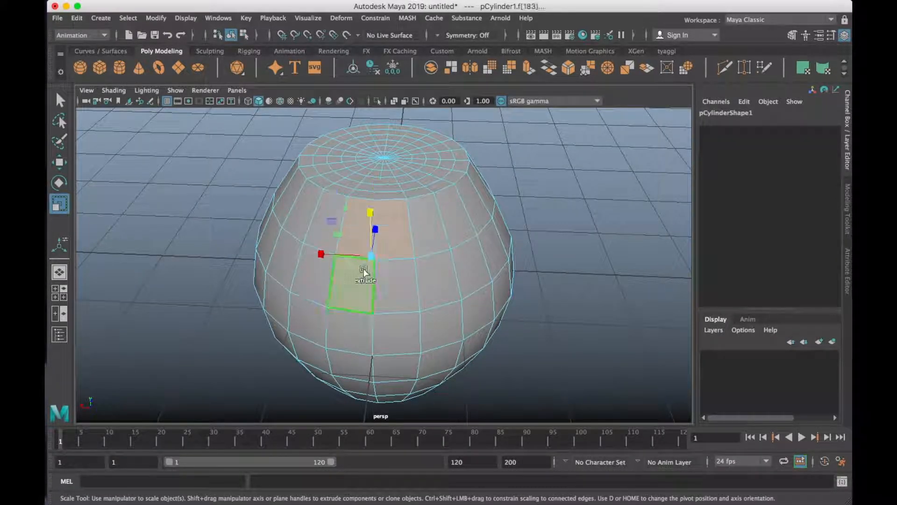
pyautogui.keyDown('shift'); pyautogui.click(380, 276); pyautogui.keyUp('shift')
pyautogui.keyDown('shift'); pyautogui.click(368, 321); pyautogui.keyUp('shift')
pyautogui.keyDown('shift'); pyautogui.click(397, 330); pyautogui.keyUp('shift')
pyautogui.keyDown('alt'); pyautogui.moveTo(396, 330); pyautogui.dragTo(395, 292); pyautogui.keyUp('alt')
pyautogui.keyDown('shift'); pyautogui.click(374, 299); pyautogui.keyUp('shift')
pyautogui.keyDown('shift'); pyautogui.click(386, 300); pyautogui.keyUp('shift')
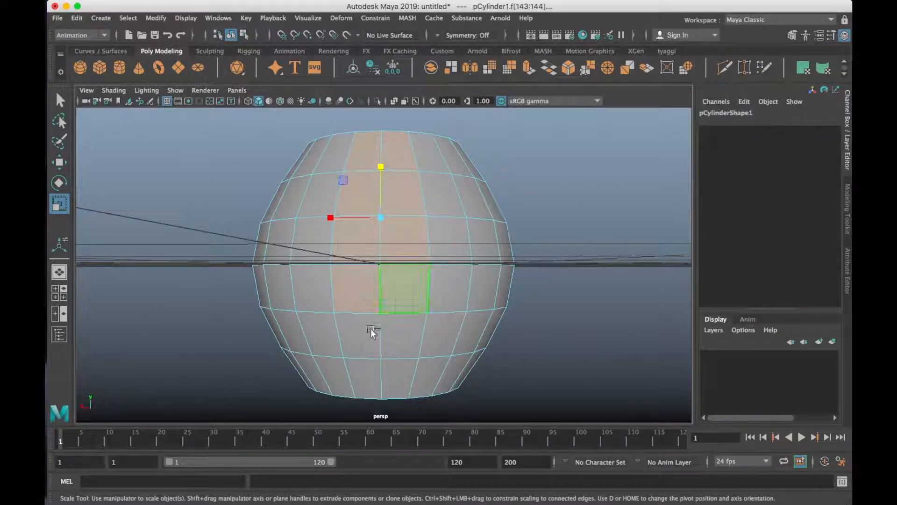
pyautogui.keyDown('shift'); pyautogui.click(361, 336); pyautogui.keyUp('shift')
pyautogui.keyDown('shift'); pyautogui.click(396, 332); pyautogui.keyUp('shift')
pyautogui.keyDown('shift'); pyautogui.click(369, 374); pyautogui.keyUp('shift')
pyautogui.keyDown('shift'); pyautogui.click(393, 374); pyautogui.keyUp('shift')
# Remove the two bottom cap faces from the selection and extract the side strip as a separate surface
pyautogui.moveTo(412, 338)
pyautogui.keyDown('alt'); pyautogui.mouseDown()
pyautogui.moveTo(413, 279)
pyautogui.moveTo(419, 341)
pyautogui.mouseUp(); pyautogui.keyUp('alt')
pyautogui.keyDown('shift'); pyautogui.click(380, 279); pyautogui.keyUp('shift')
pyautogui.keyDown('shift'); pyautogui.click(412, 281); pyautogui.keyUp('shift')
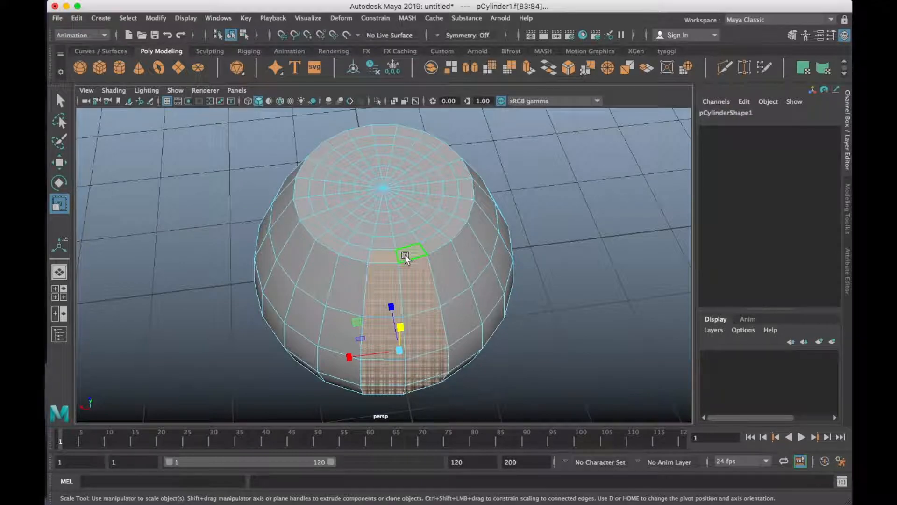
pyautogui.keyDown('alt'); pyautogui.moveTo(405, 256); pyautogui.dragTo(357, 283); pyautogui.keyUp('alt')
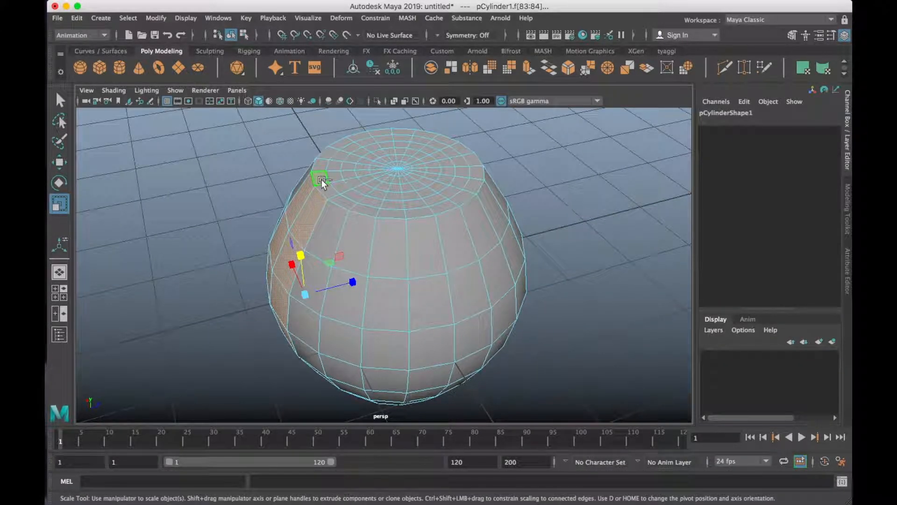
pyautogui.keyDown('alt'); pyautogui.moveTo(346, 236); pyautogui.dragTo(449, 152); pyautogui.keyUp('alt')
pyautogui.keyDown('shift'); pyautogui.click(411, 316); pyautogui.keyUp('shift')
pyautogui.keyDown('shift'); pyautogui.click(387, 314); pyautogui.keyUp('shift')
pyautogui.keyDown('shift'); pyautogui.rightClick(524, 192); pyautogui.keyUp('shift')
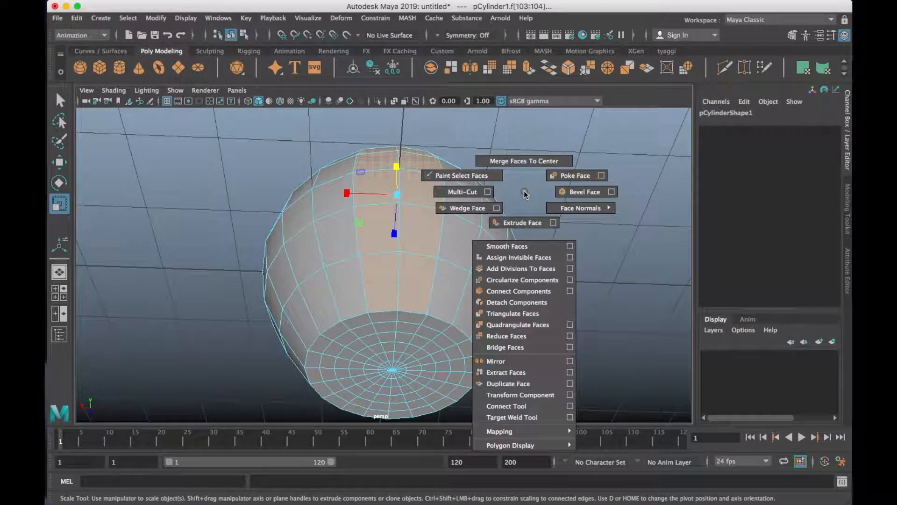
pyautogui.click(526, 372)
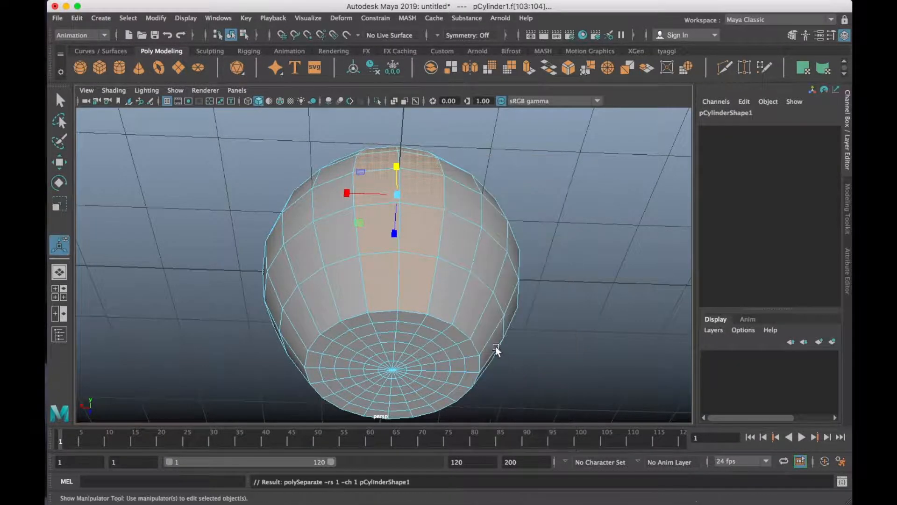
# Put the main body without the strip on a new display layer and set that layer to template
pyautogui.keyDown('alt'); pyautogui.moveTo(477, 320); pyautogui.dragTo(430, 245); pyautogui.keyUp('alt')
pyautogui.moveTo(430, 244); pyautogui.dragTo(477, 183, button='right')
pyautogui.click(537, 153)
pyautogui.click(403, 216)
pyautogui.keyDown('alt'); pyautogui.moveTo(464, 229); pyautogui.dragTo(340, 272); pyautogui.keyUp('alt')
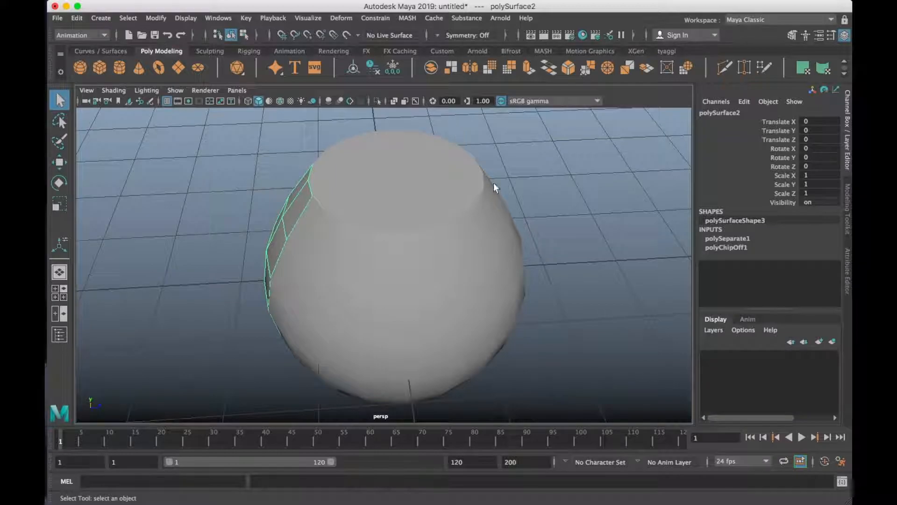
pyautogui.click(270, 230)
pyautogui.click(502, 253)
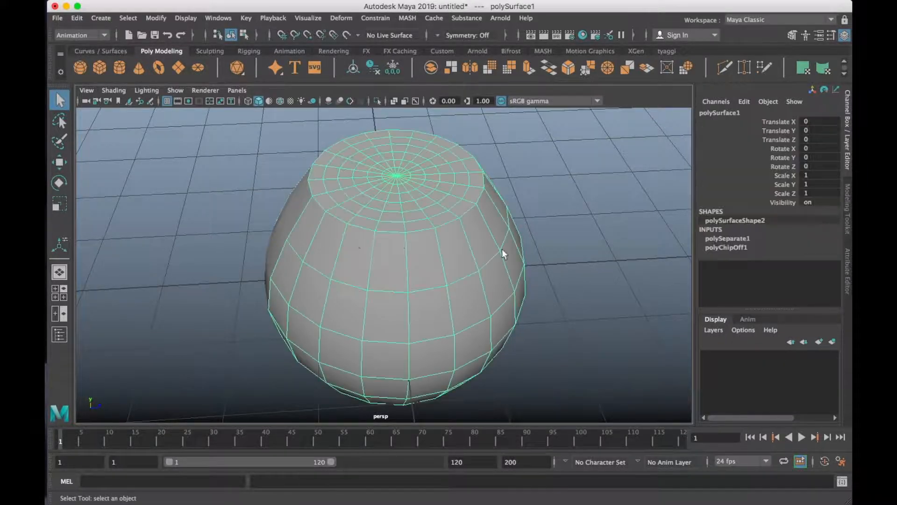
pyautogui.click(832, 341)
pyautogui.click(731, 357)
pyautogui.click(559, 268)
# Select the extracted strip's border edges and extrude them a short distance inward along Z, then return to object mode
pyautogui.keyDown('alt'); pyautogui.moveTo(560, 267); pyautogui.dragTo(273, 244); pyautogui.keyUp('alt')
pyautogui.click(292, 242)
pyautogui.scroll(-3, 292, 242)
pyautogui.scroll(6, 293, 242)
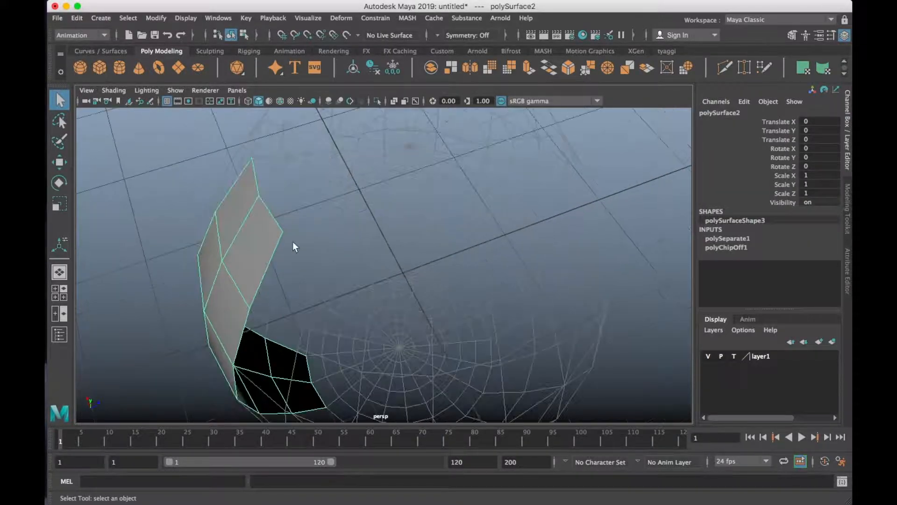
pyautogui.keyDown('alt'); pyautogui.moveTo(315, 231); pyautogui.dragTo(352, 216, button='middle'); pyautogui.keyUp('alt')
pyautogui.keyDown('alt'); pyautogui.moveTo(295, 193); pyautogui.dragTo(314, 198); pyautogui.keyUp('alt')
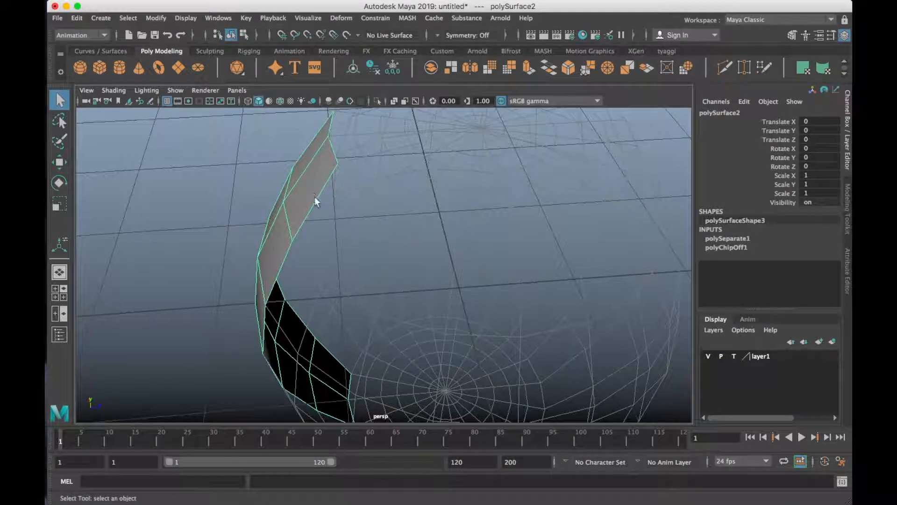
pyautogui.rightClick(326, 176)
pyautogui.click(326, 144)
pyautogui.doubleClick(332, 156)
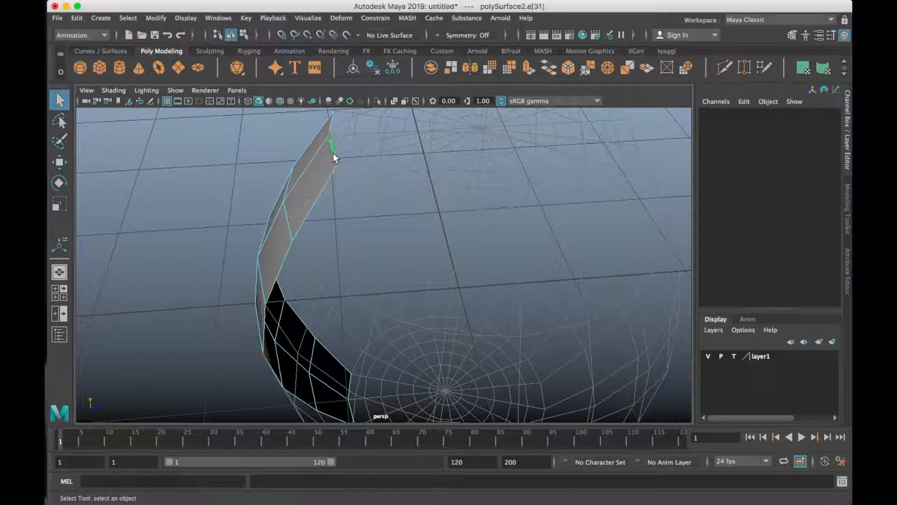
pyautogui.press('w')
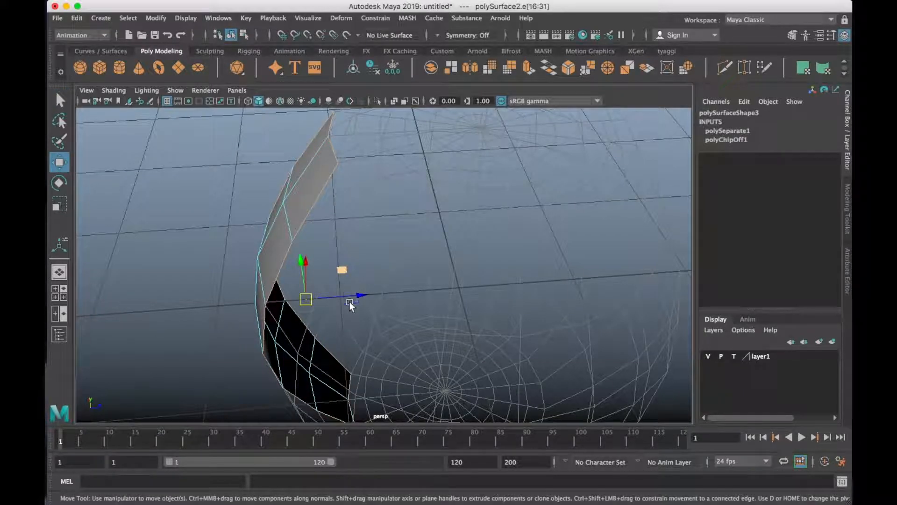
pyautogui.keyDown('shift'); pyautogui.moveTo(358, 296); pyautogui.dragTo(379, 298); pyautogui.keyUp('shift')
pyautogui.keyDown('alt'); pyautogui.moveTo(380, 294); pyautogui.dragTo(347, 195); pyautogui.keyUp('alt')
pyautogui.moveTo(346, 161); pyautogui.dragTo(473, 141, button='right')
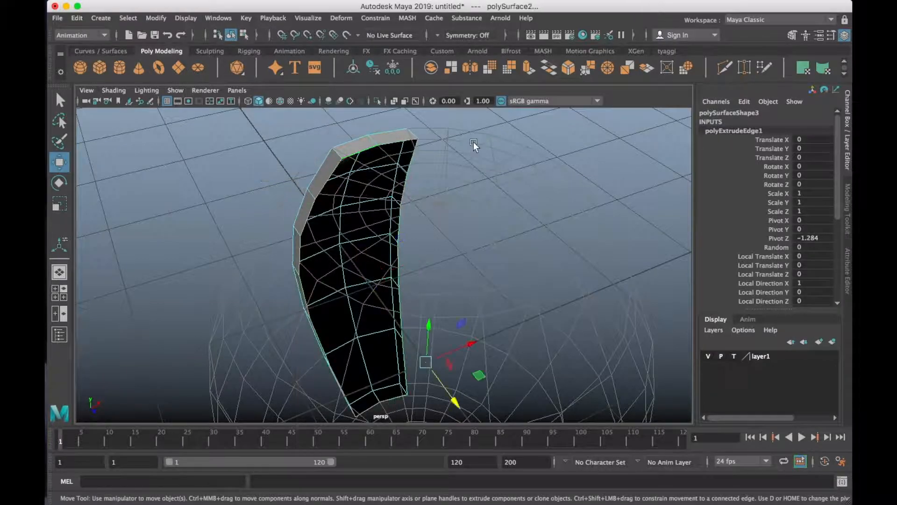
pyautogui.click(472, 141)
# Set the main body's display layer to reference and hide it, leaving the strip as the selected object
pyautogui.click(370, 158)
pyautogui.keyDown('alt'); pyautogui.moveTo(369, 157); pyautogui.dragTo(368, 184); pyautogui.keyUp('alt')
pyautogui.scroll(-3, 349, 177)
pyautogui.scroll(5, 349, 177)
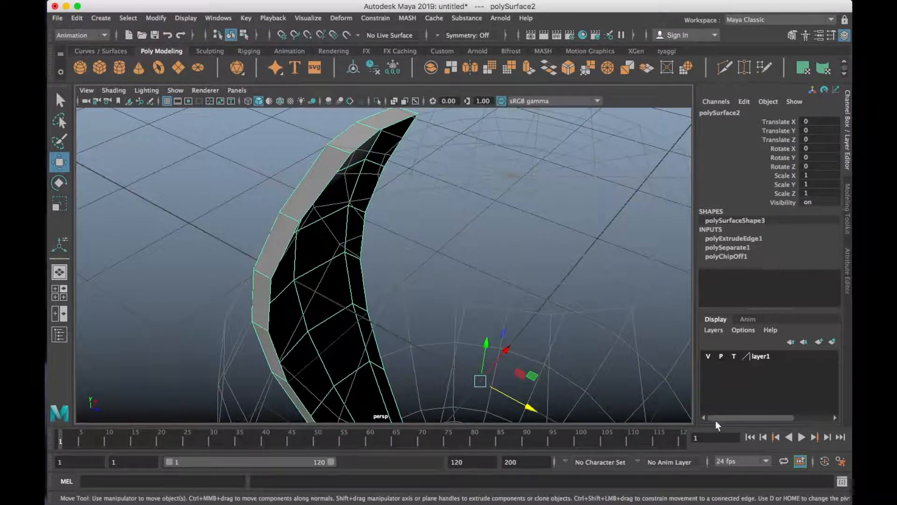
pyautogui.click(734, 356)
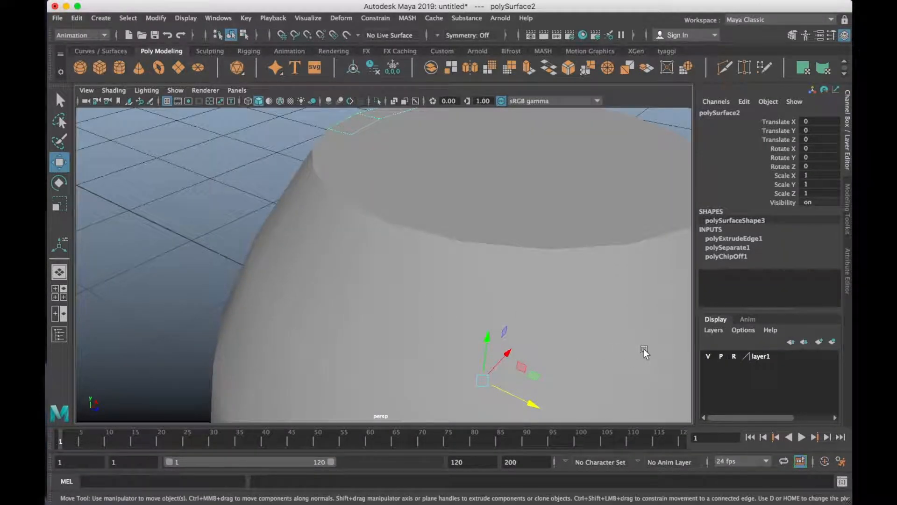
pyautogui.click(734, 357)
pyautogui.click(734, 356)
pyautogui.click(735, 356)
pyautogui.click(707, 356)
# Bridge the two opposite inner side edges at the strip's upper end, with a linear path and 1 division
pyautogui.keyDown('alt'); pyautogui.moveTo(480, 311); pyautogui.dragTo(362, 273); pyautogui.keyUp('alt')
pyautogui.rightClick(347, 200)
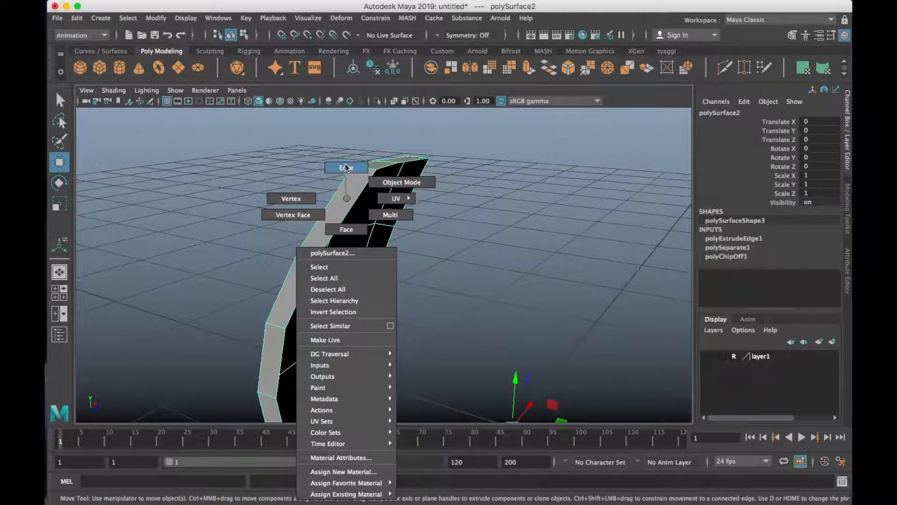
pyautogui.click(346, 168)
pyautogui.click(357, 200)
pyautogui.keyDown('alt'); pyautogui.moveTo(368, 230); pyautogui.dragTo(353, 222); pyautogui.keyUp('alt')
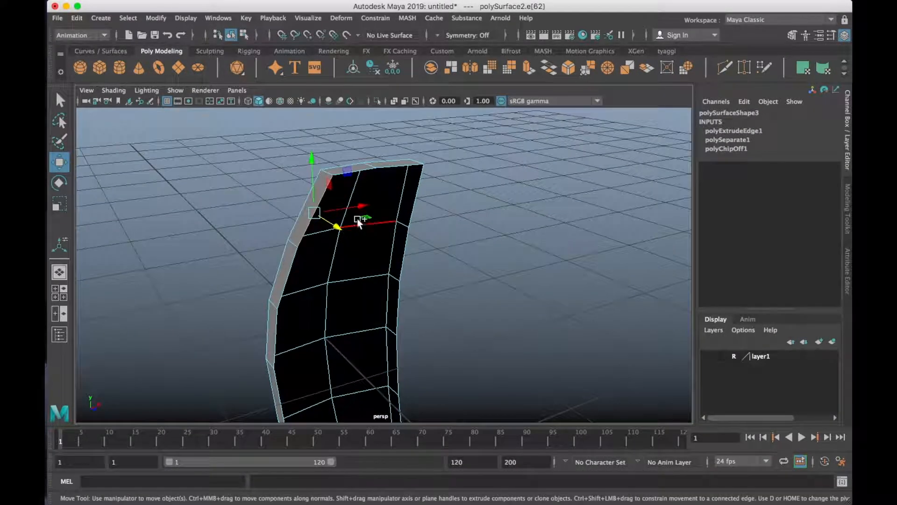
pyautogui.keyDown('shift'); pyautogui.click(415, 194); pyautogui.keyUp('shift')
pyautogui.keyDown('shift'); pyautogui.rightClick(467, 165); pyautogui.keyUp('shift')
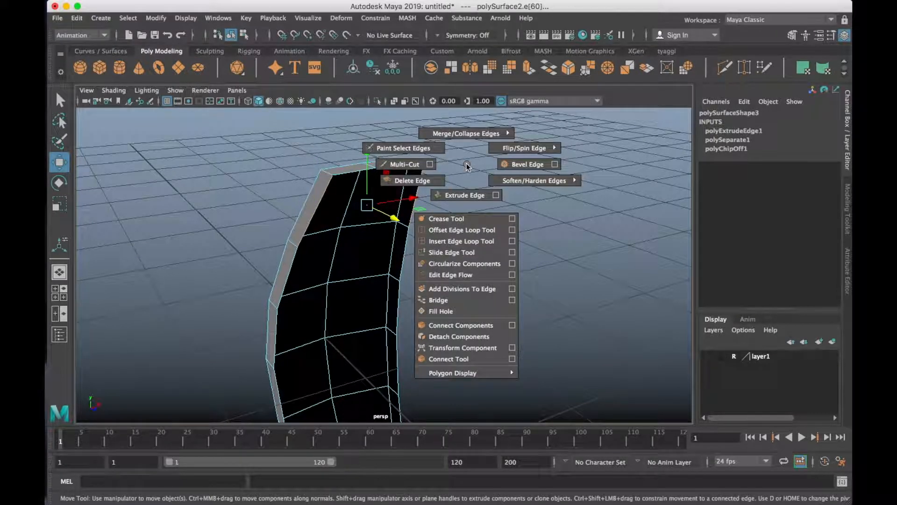
pyautogui.click(512, 300)
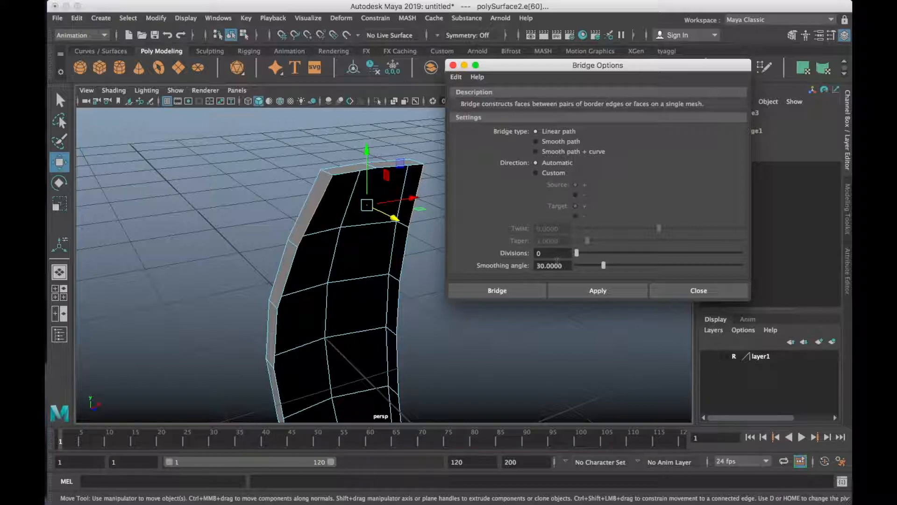
pyautogui.write('1')
pyautogui.click(594, 289)
pyautogui.click(502, 295)
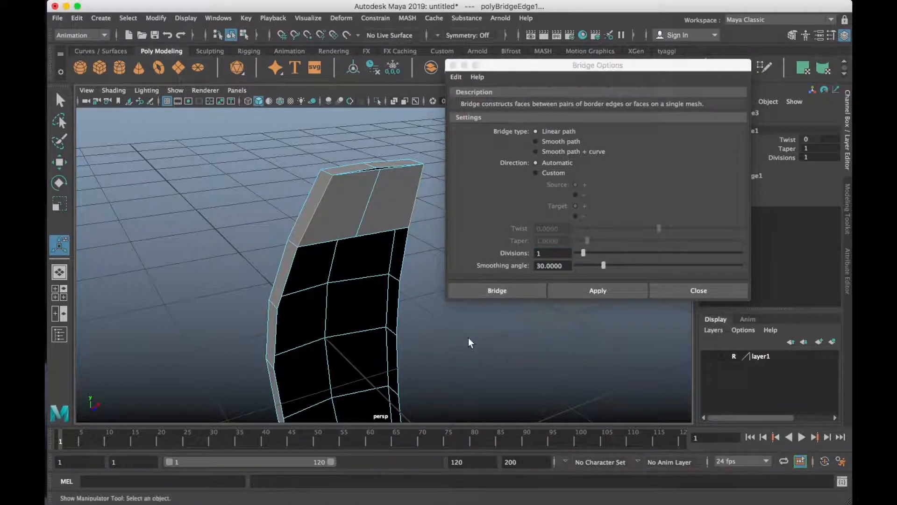
# Bridge the second and third pairs of opposite inner edges down the back of the strip
pyautogui.keyDown('shift'); pyautogui.click(421, 223); pyautogui.keyUp('shift')
pyautogui.press('g')
pyautogui.click(296, 286)
pyautogui.keyDown('shift'); pyautogui.click(414, 276); pyautogui.keyUp('shift')
pyautogui.press('g')
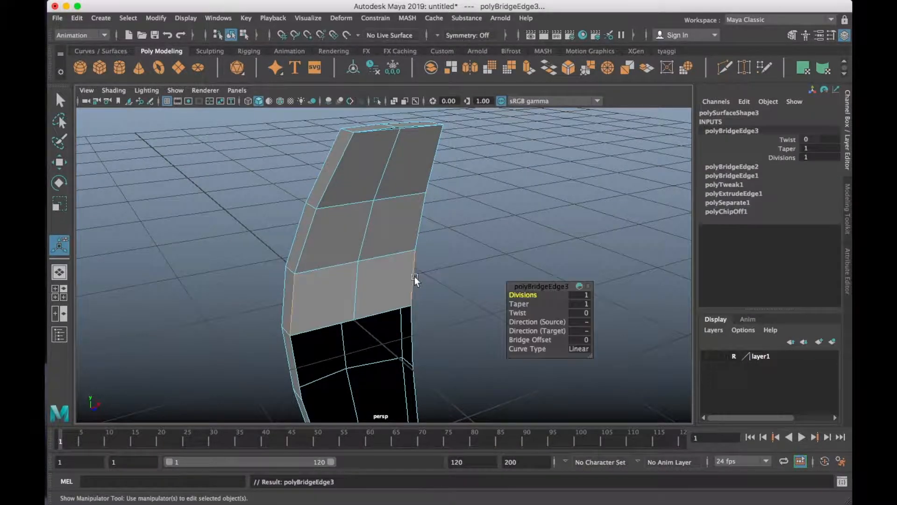
# Bridge the remaining three pairs of inner edges down to the strip's lower end, closing off the back
pyautogui.keyDown('alt'); pyautogui.moveTo(414, 276); pyautogui.dragTo(441, 196, button='middle'); pyautogui.keyUp('alt')
pyautogui.click(325, 279)
pyautogui.keyDown('shift'); pyautogui.click(439, 264); pyautogui.keyUp('shift')
pyautogui.click(337, 338)
pyautogui.keyDown('shift'); pyautogui.click(443, 327); pyautogui.keyUp('shift')
pyautogui.press('g')
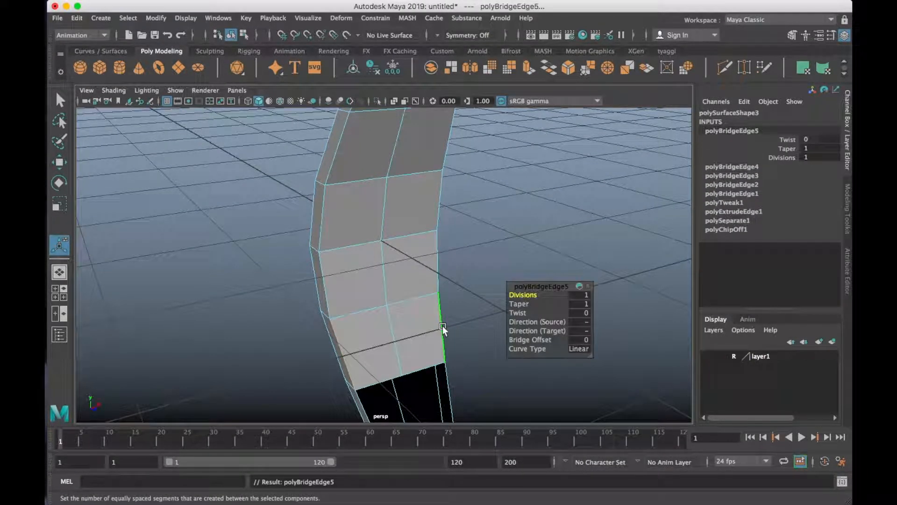
pyautogui.keyDown('alt'); pyautogui.moveTo(443, 326); pyautogui.dragTo(461, 210, button='middle'); pyautogui.keyUp('alt')
pyautogui.click(394, 306)
pyautogui.keyDown('shift'); pyautogui.click(468, 286); pyautogui.keyUp('shift')
pyautogui.press('g')
# Bring the loose middle vertex at the strip's lower gap onto the end face's middle vertex and merge the two
pyautogui.keyDown('alt'); pyautogui.moveTo(469, 290); pyautogui.dragTo(375, 231); pyautogui.keyUp('alt')
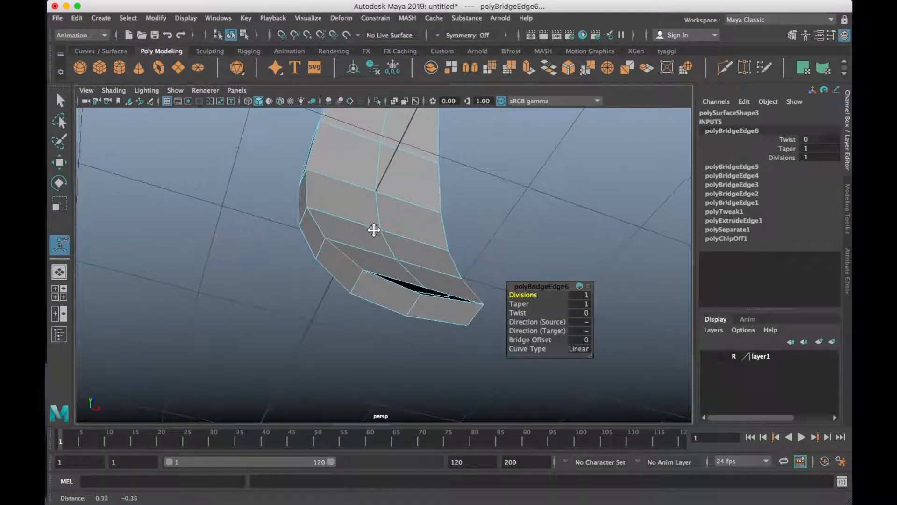
pyautogui.rightClick(411, 305)
pyautogui.moveTo(408, 301); pyautogui.dragTo(355, 199, button='right')
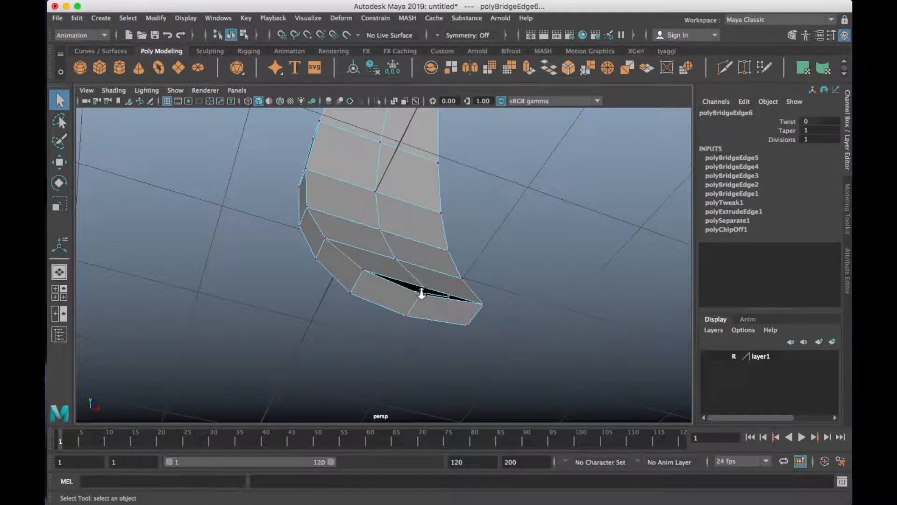
pyautogui.scroll(-3, 422, 293)
pyautogui.scroll(6, 424, 304)
pyautogui.keyDown('alt'); pyautogui.moveTo(428, 316); pyautogui.dragTo(411, 298, button='middle'); pyautogui.keyUp('alt')
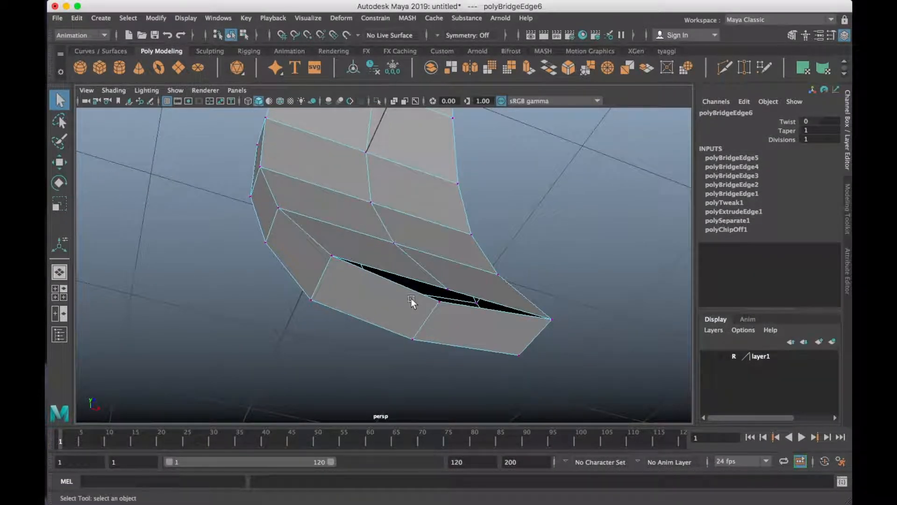
pyautogui.press('w')
pyautogui.click(445, 286)
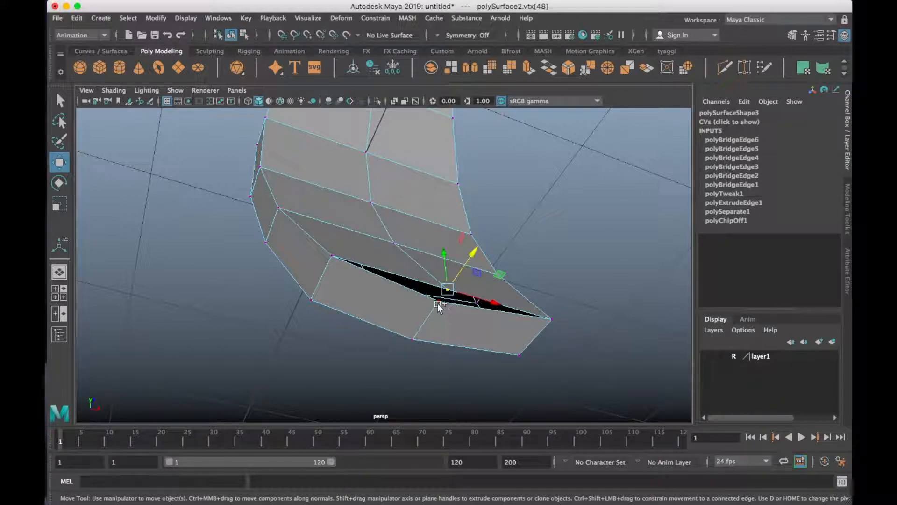
pyautogui.keyDown('shift'); pyautogui.moveTo(505, 234); pyautogui.dragTo(511, 122, button='right'); pyautogui.keyUp('shift')
pyautogui.keyDown('alt'); pyautogui.moveTo(458, 270); pyautogui.dragTo(394, 281); pyautogui.keyUp('alt')
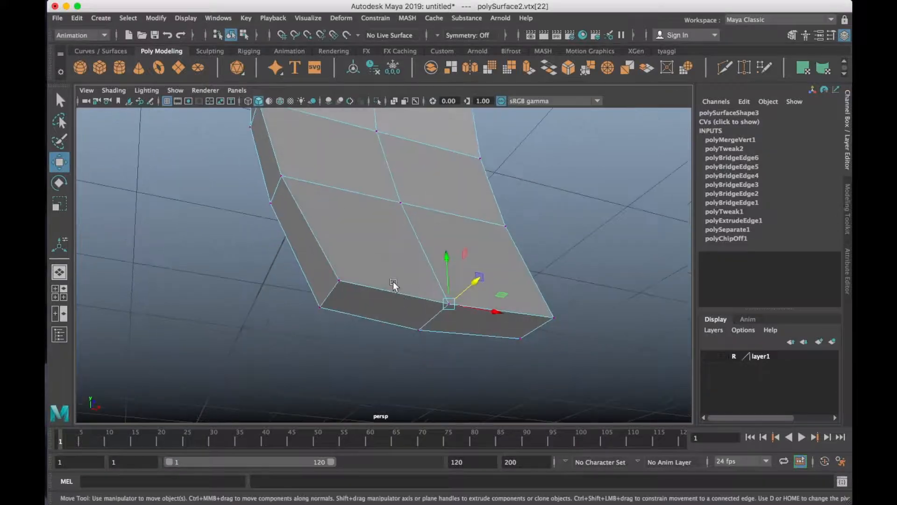
# Merge the overlapping middle vertices on the next two rows up the strip's back and turn on smooth preview
pyautogui.click(407, 206)
pyautogui.press('super+z')
pyautogui.click(421, 212)
pyautogui.moveTo(394, 190); pyautogui.dragTo(408, 204)
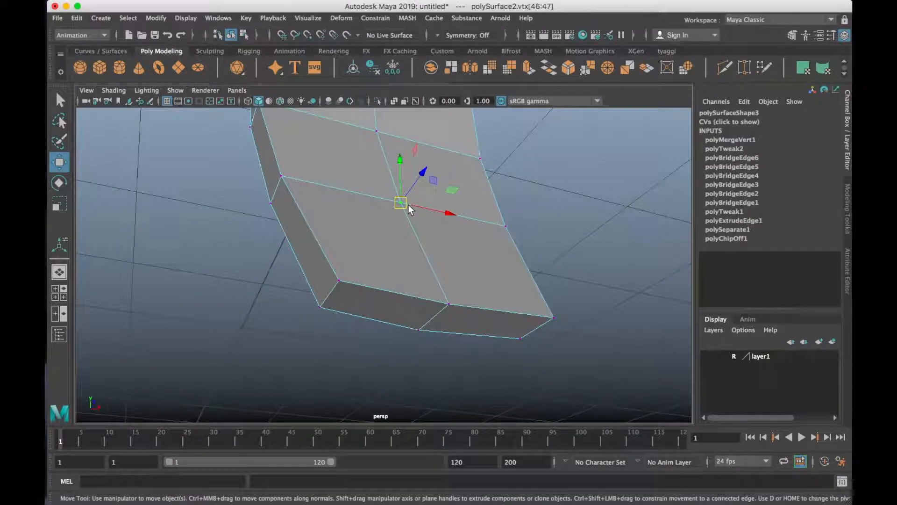
pyautogui.press('g')
pyautogui.press('3')
pyautogui.keyDown('alt'); pyautogui.moveTo(444, 229); pyautogui.dragTo(447, 317, button='middle'); pyautogui.keyUp('alt')
pyautogui.moveTo(364, 195); pyautogui.dragTo(400, 230)
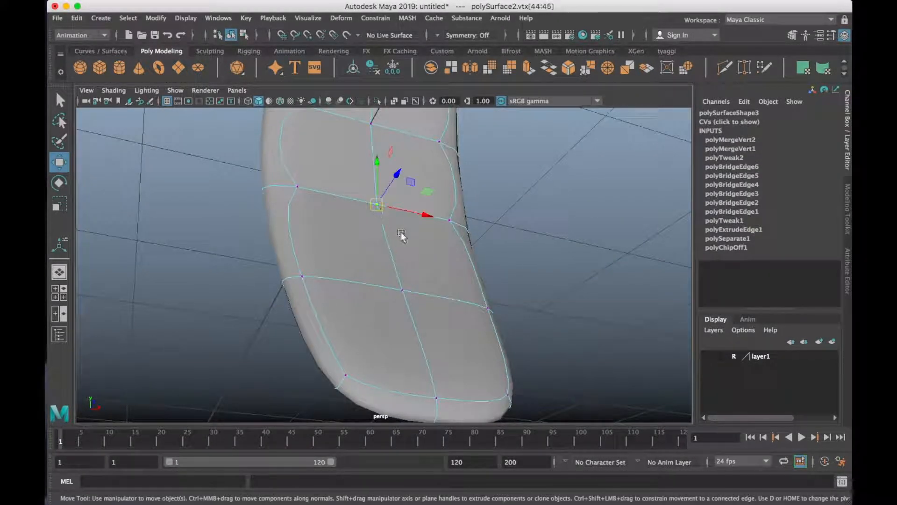
pyautogui.press('g')
# Merge the overlapping middle vertex pairs on each remaining row up to the strip's upper end
pyautogui.keyDown('alt'); pyautogui.moveTo(402, 216); pyautogui.dragTo(403, 289, button='middle'); pyautogui.keyUp('alt')
pyautogui.moveTo(366, 178); pyautogui.dragTo(377, 194)
pyautogui.press('g')
pyautogui.keyDown('alt'); pyautogui.moveTo(401, 230); pyautogui.dragTo(398, 315, button='middle'); pyautogui.keyUp('alt')
pyautogui.moveTo(367, 169); pyautogui.dragTo(395, 188)
pyautogui.press('g')
pyautogui.keyDown('alt'); pyautogui.moveTo(398, 176); pyautogui.dragTo(394, 252, button='middle'); pyautogui.keyUp('alt')
pyautogui.moveTo(373, 135); pyautogui.dragTo(389, 150)
pyautogui.press('g')
pyautogui.keyDown('alt'); pyautogui.moveTo(393, 200); pyautogui.dragTo(392, 266, button='middle'); pyautogui.keyUp('alt')
pyautogui.keyDown('alt'); pyautogui.moveTo(415, 208); pyautogui.dragTo(414, 280, button='middle'); pyautogui.keyUp('alt')
pyautogui.moveTo(390, 154); pyautogui.dragTo(395, 227)
pyautogui.press('g')
# Return the strip to object mode and turn off its smooth preview
pyautogui.press('f')
pyautogui.scroll(-5, 374, 210)
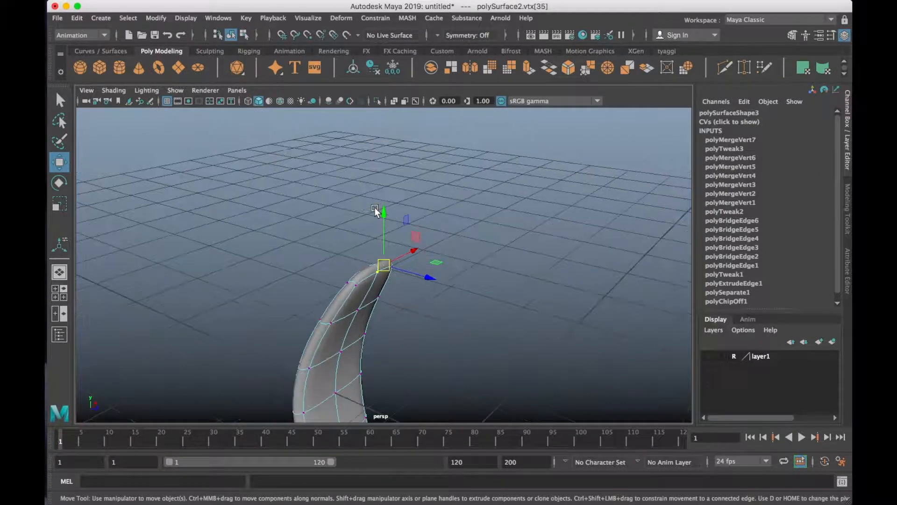
pyautogui.scroll(-4, 375, 209)
pyautogui.keyDown('alt'); pyautogui.moveTo(378, 280); pyautogui.dragTo(381, 161, button='middle'); pyautogui.keyUp('alt')
pyautogui.scroll(3, 367, 210)
pyautogui.moveTo(339, 210); pyautogui.dragTo(397, 173, button='right')
pyautogui.press('1')
# Select the edge loops around the strip's borders and bevel them with a fraction of 0.2 and 2 segments
pyautogui.moveTo(345, 208); pyautogui.dragTo(335, 143, button='right')
pyautogui.click(319, 156)
pyautogui.keyDown('alt'); pyautogui.moveTo(391, 170); pyautogui.dragTo(387, 207); pyautogui.keyUp('alt')
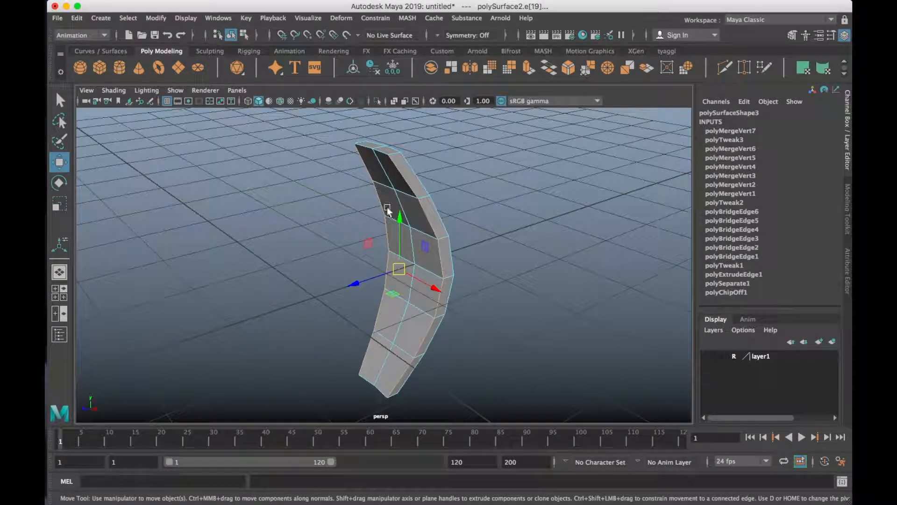
pyautogui.click(422, 181)
pyautogui.keyDown('alt'); pyautogui.moveTo(422, 181); pyautogui.dragTo(414, 215); pyautogui.keyUp('alt')
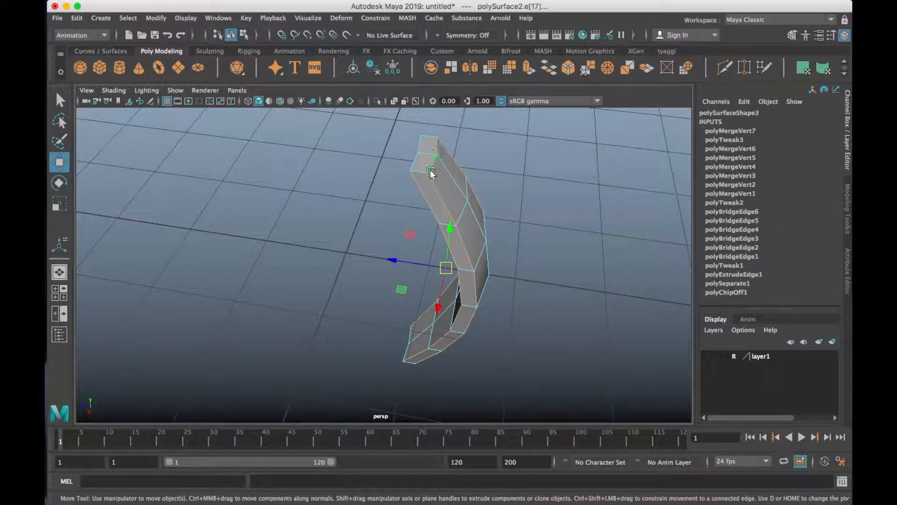
pyautogui.keyDown('alt'); pyautogui.moveTo(439, 304); pyautogui.dragTo(474, 172); pyautogui.keyUp('alt')
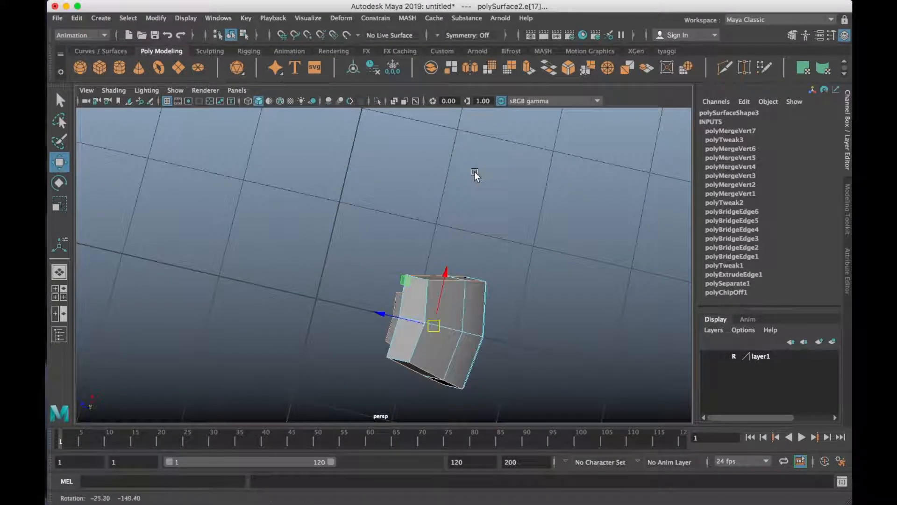
pyautogui.keyDown('shift'); pyautogui.doubleClick(425, 299); pyautogui.keyUp('shift')
pyautogui.keyDown('shift'); pyautogui.click(422, 292); pyautogui.keyUp('shift')
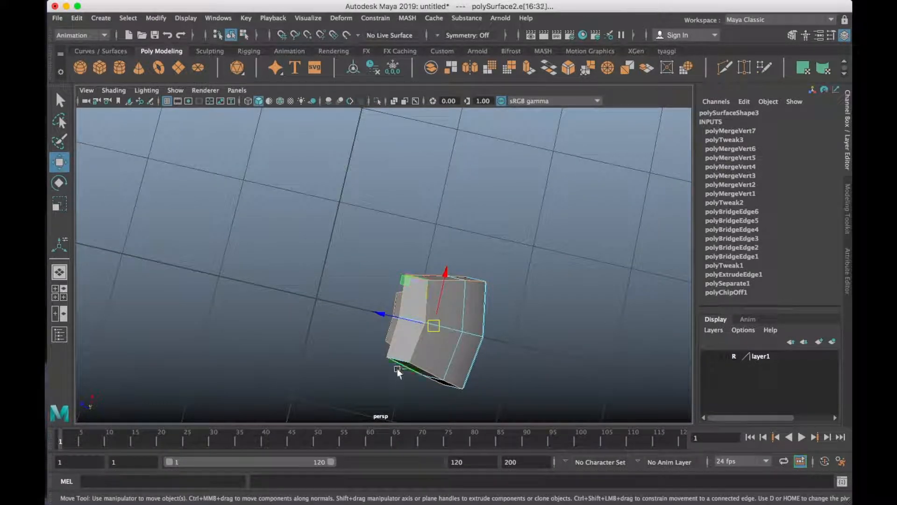
pyautogui.keyDown('alt'); pyautogui.moveTo(400, 362); pyautogui.dragTo(504, 150); pyautogui.keyUp('alt')
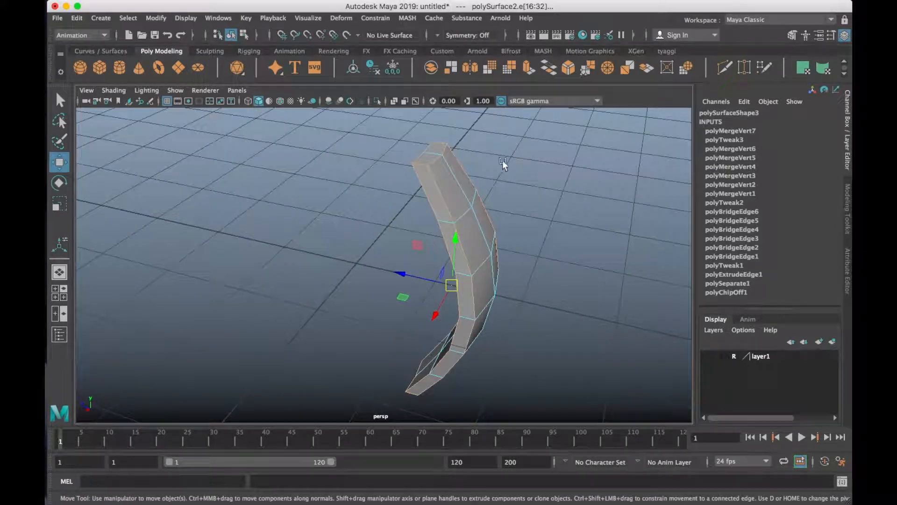
pyautogui.keyDown('shift'); pyautogui.rightClick(549, 286); pyautogui.keyUp('shift')
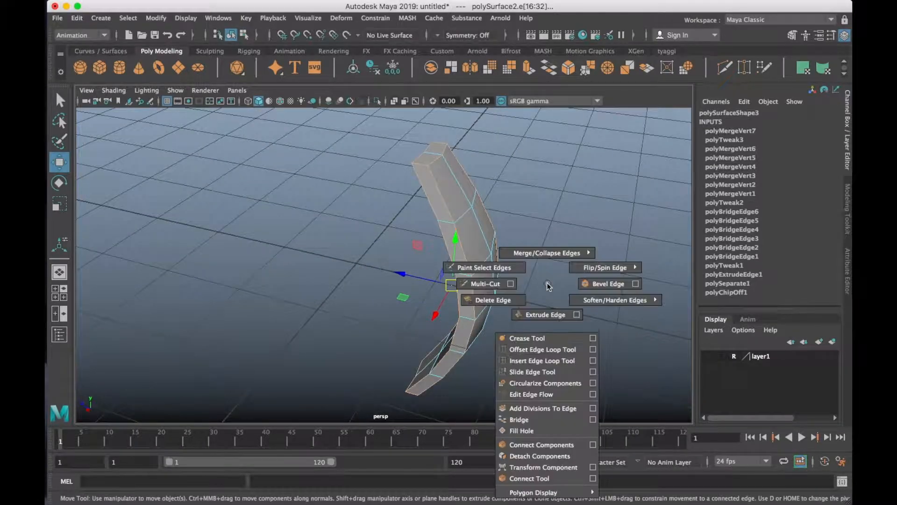
pyautogui.click(599, 283)
# Check the beveled corners, return the strip to object mode and turn on its smooth preview
pyautogui.scroll(3, 450, 299)
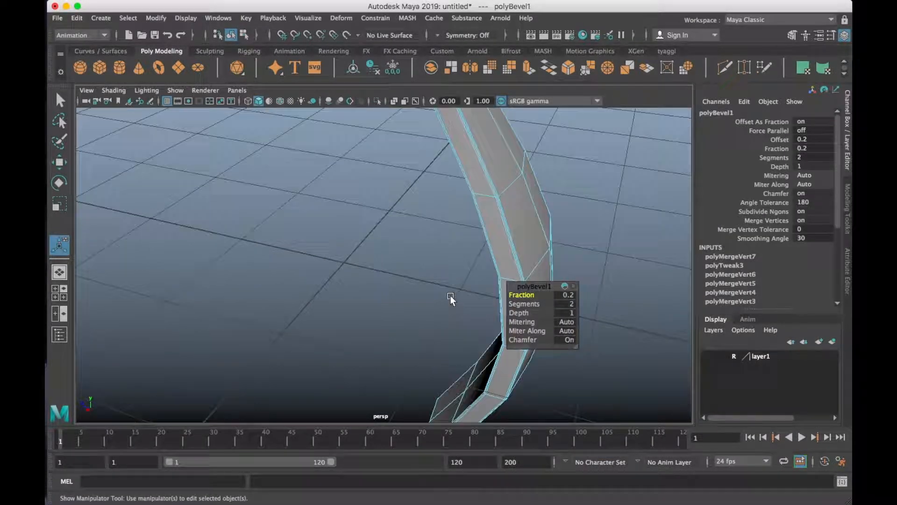
pyautogui.keyDown('alt'); pyautogui.moveTo(492, 248); pyautogui.dragTo(442, 363, button='middle'); pyautogui.keyUp('alt')
pyautogui.scroll(5, 417, 282)
pyautogui.keyDown('alt'); pyautogui.moveTo(421, 279); pyautogui.dragTo(467, 250); pyautogui.keyUp('alt')
pyautogui.rightClick(467, 247)
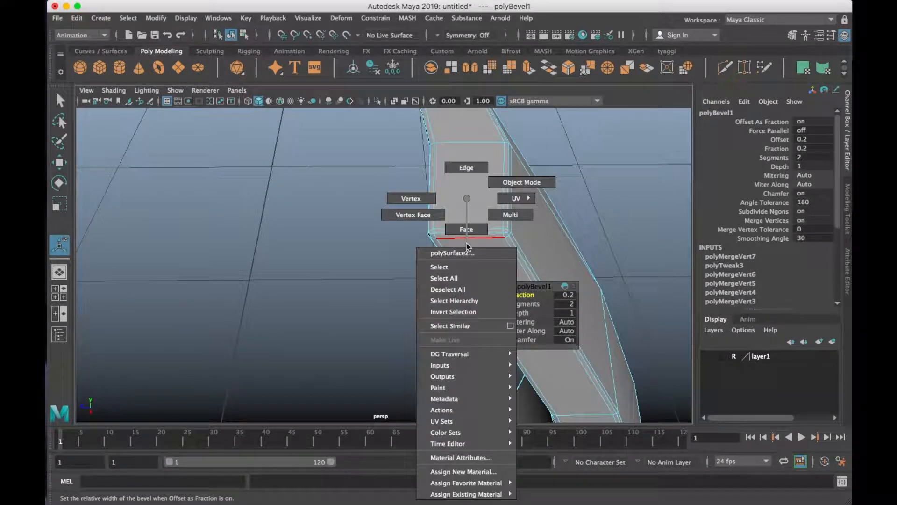
pyautogui.click(546, 181)
pyautogui.scroll(5, 492, 239)
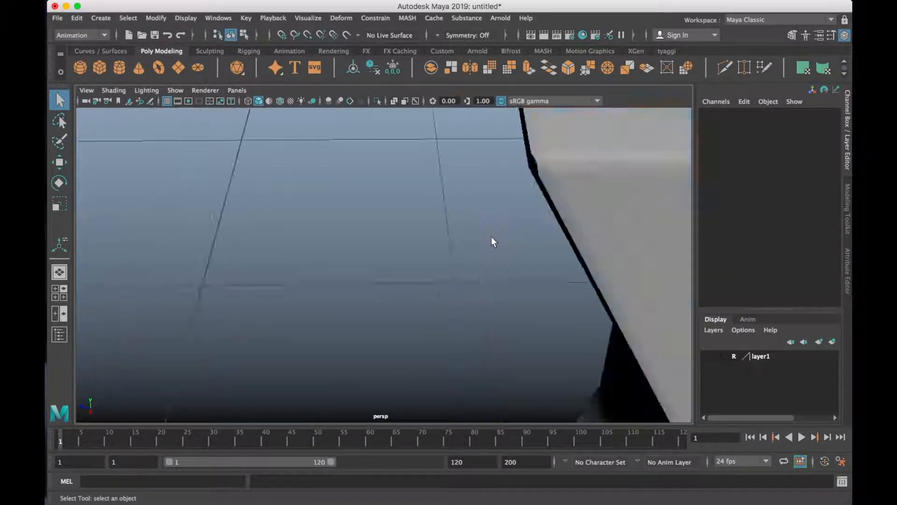
pyautogui.scroll(-5, 491, 237)
pyautogui.keyDown('alt'); pyautogui.moveTo(492, 236); pyautogui.dragTo(413, 305); pyautogui.keyUp('alt')
pyautogui.moveTo(327, 276)
pyautogui.keyDown('alt'); pyautogui.mouseDown()
pyautogui.moveTo(208, 276)
pyautogui.moveTo(198, 292)
pyautogui.moveTo(282, 277)
pyautogui.moveTo(338, 295)
pyautogui.moveTo(321, 300)
pyautogui.moveTo(339, 279)
pyautogui.mouseUp(); pyautogui.keyUp('alt')
pyautogui.click(337, 293)
pyautogui.press('3')
pyautogui.click(428, 279)
pyautogui.moveTo(339, 272); pyautogui.dragTo(456, 203, button='right')
# Make the main body's display layer visible again and set it to template
pyautogui.scroll(5, 392, 272)
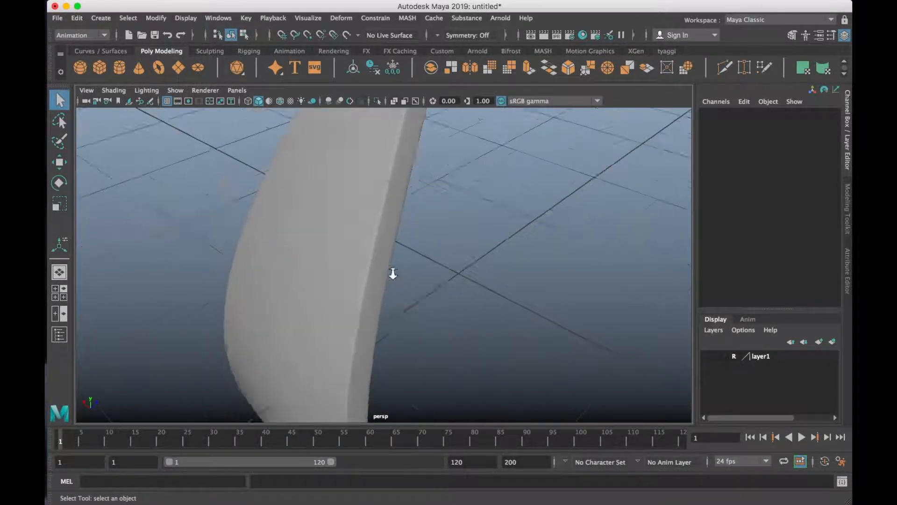
pyautogui.scroll(-10, 392, 272)
pyautogui.keyDown('alt'); pyautogui.moveTo(338, 322); pyautogui.dragTo(397, 340); pyautogui.keyUp('alt')
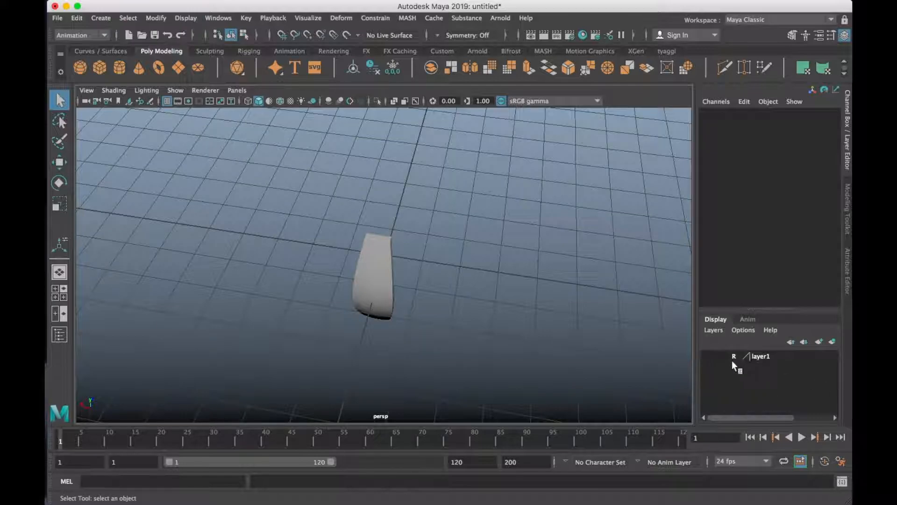
pyautogui.click(709, 357)
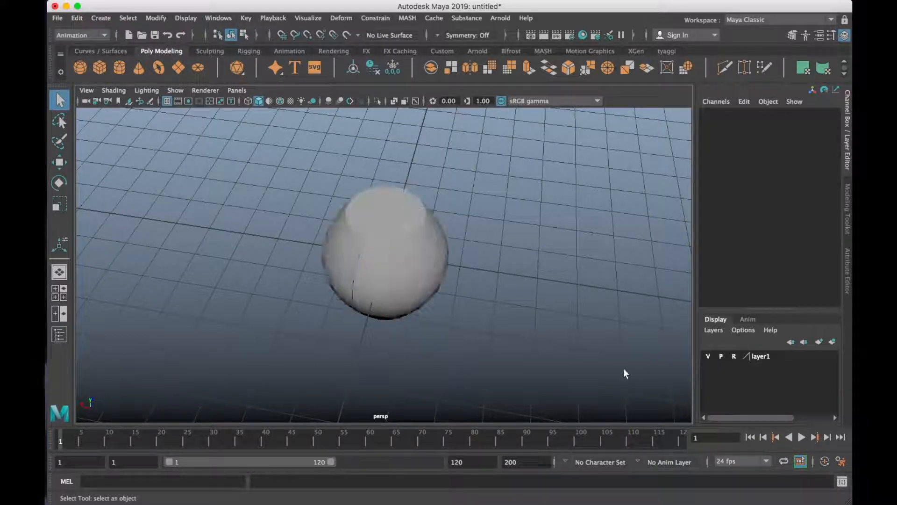
pyautogui.click(733, 358)
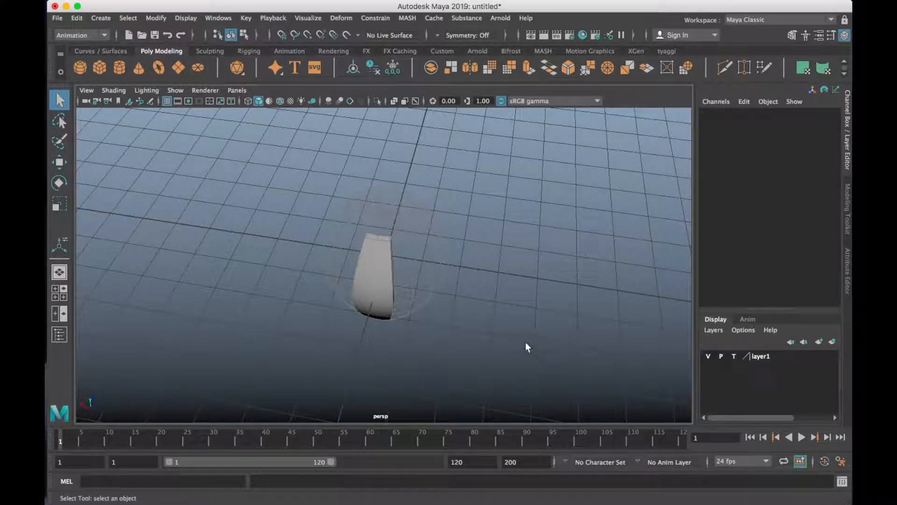
# In the top view, duplicate the strip by rotating a copy about Y until it sits beside the original
pyautogui.click(382, 276)
pyautogui.press('space')
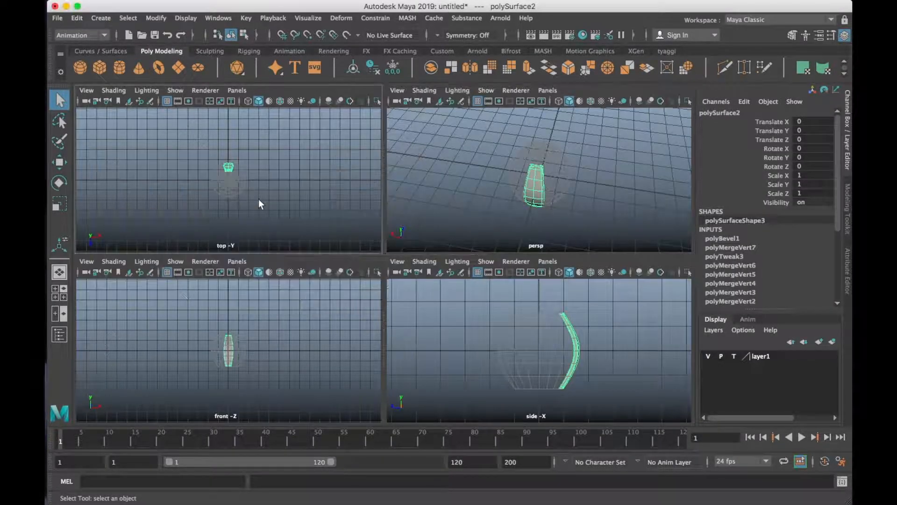
pyautogui.press('space')
pyautogui.scroll(6, 259, 201)
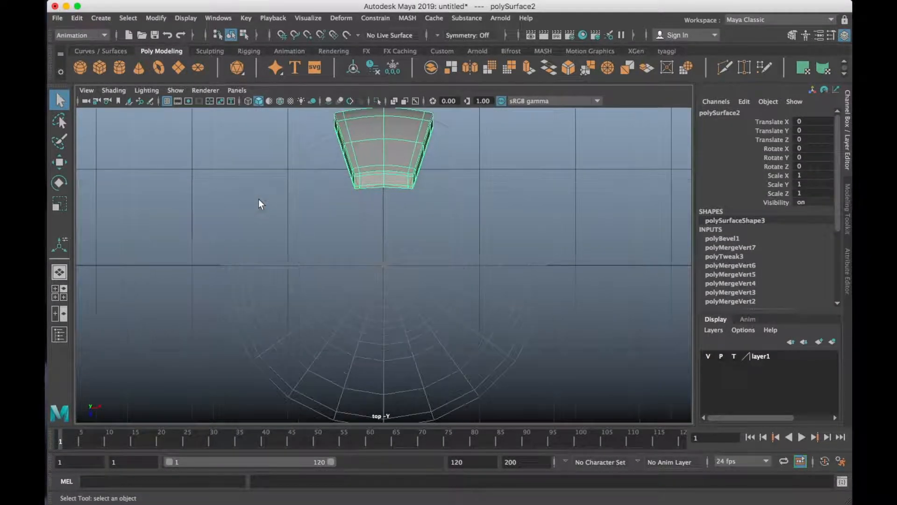
pyautogui.press('w')
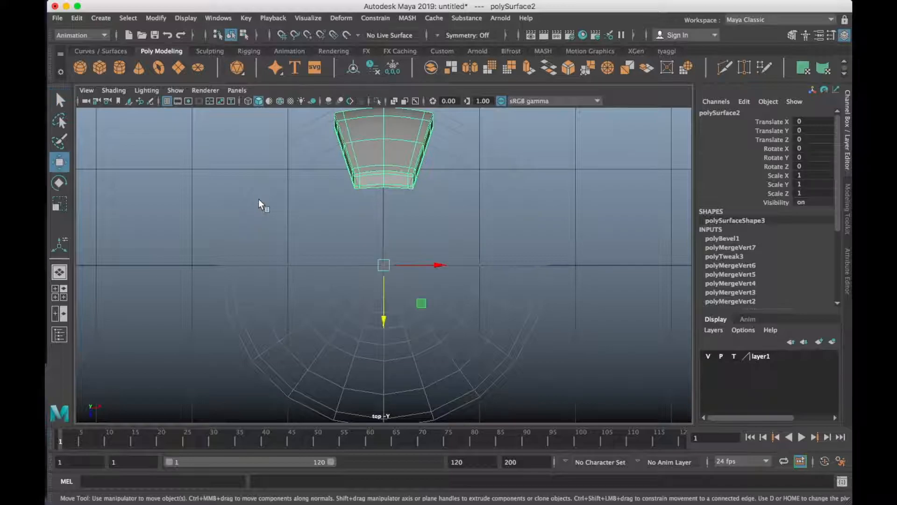
pyautogui.press('e')
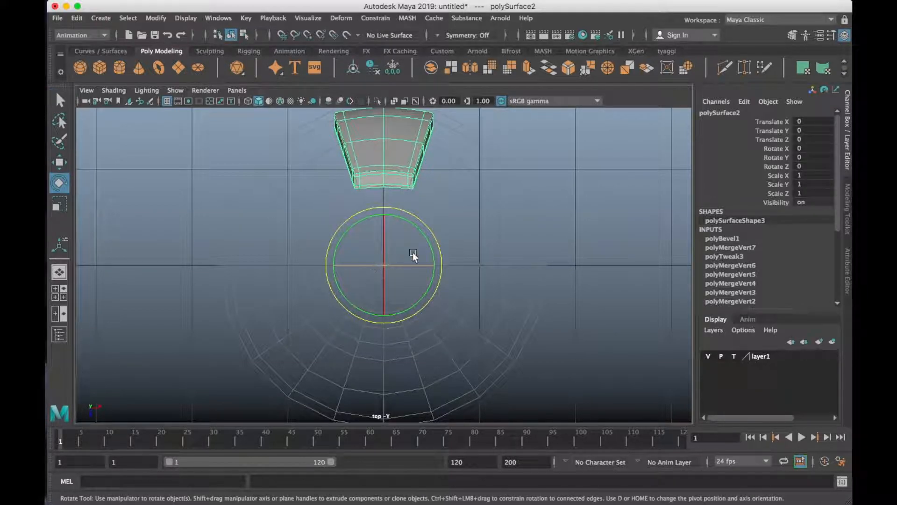
pyautogui.keyDown('shift'); pyautogui.moveTo(435, 234); pyautogui.dragTo(444, 273); pyautogui.keyUp('shift')
# Repeat the rotated duplicate eight times to complete the ring of strips around the barrel
pyautogui.hotkey('shift', 'd')
pyautogui.hotkey('shift', 'd')
pyautogui.hotkey('shift', 'd')
pyautogui.hotkey('shift', 'd')
pyautogui.hotkey('shift', 'd')
pyautogui.hotkey('shift', 'd')
pyautogui.hotkey('shift', 'd')
pyautogui.hotkey('shift', 'd')
# Return to the perspective view, clear the selection and hide the main body's template layer
pyautogui.press('space')
pyautogui.press('space')
pyautogui.keyDown('alt'); pyautogui.moveTo(519, 194); pyautogui.dragTo(455, 237); pyautogui.keyUp('alt')
pyautogui.click(448, 301)
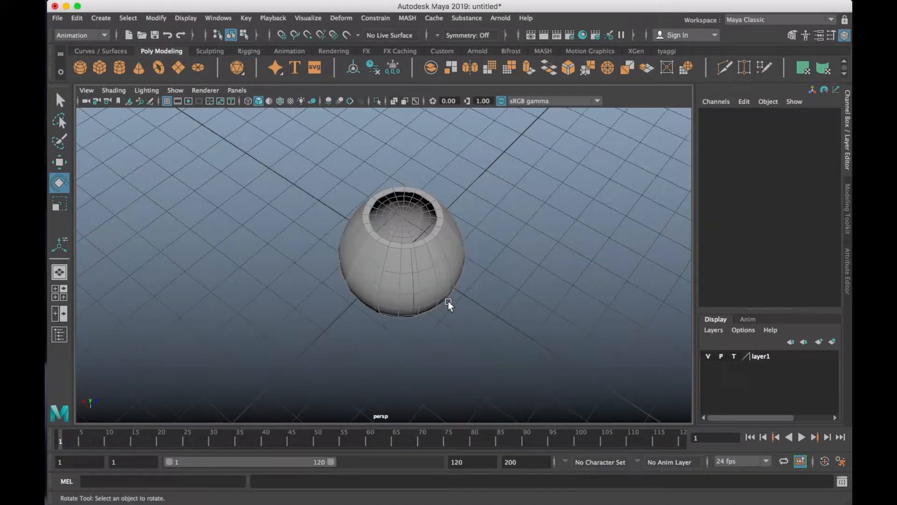
pyautogui.keyDown('alt'); pyautogui.moveTo(448, 302); pyautogui.dragTo(516, 301, button='right'); pyautogui.keyUp('alt')
pyautogui.click(708, 356)
pyautogui.keyDown('alt'); pyautogui.moveTo(544, 324); pyautogui.dragTo(441, 301); pyautogui.keyUp('alt')
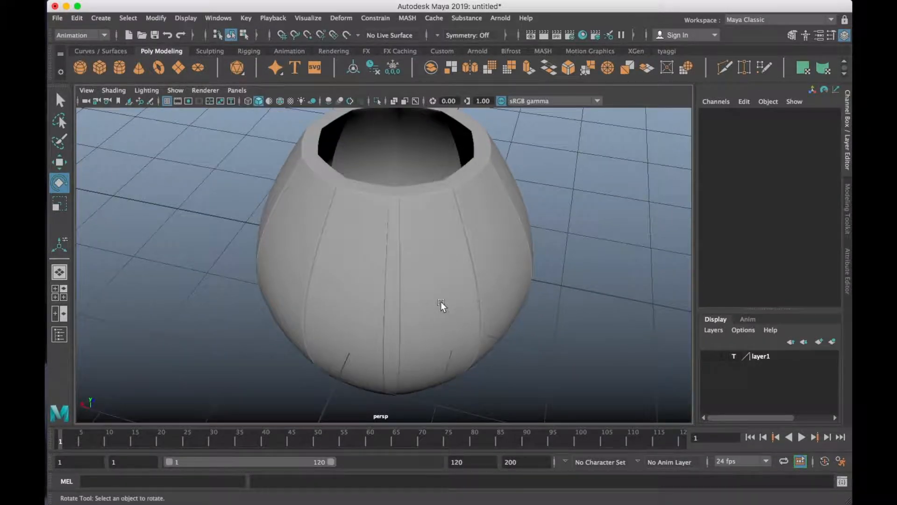
# Narrow the overlapping last strip of the ring to a Scale X of 0.896 and show it in the top view
pyautogui.click(408, 334)
pyautogui.press('r')
pyautogui.moveTo(358, 260); pyautogui.dragTo(362, 257)
pyautogui.press('w')
pyautogui.press('space')
pyautogui.press('space')
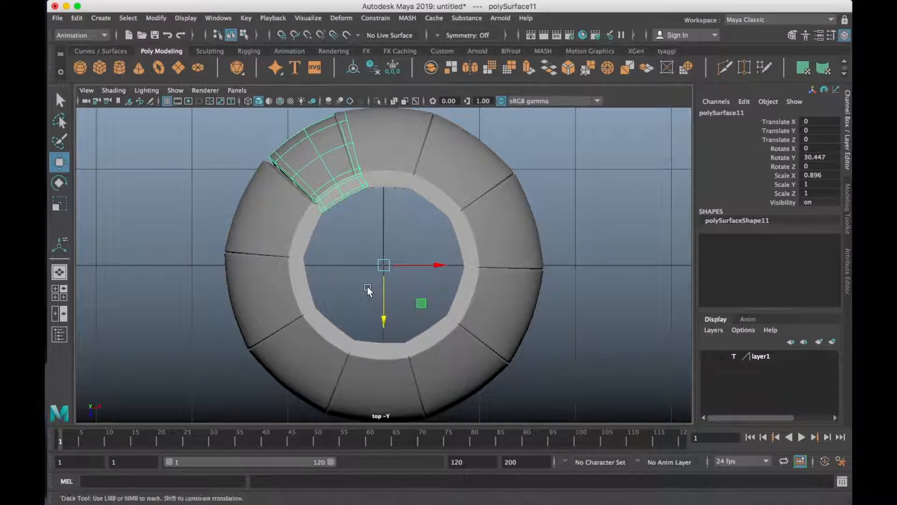
# Fit the last strip into its gap with Scale X 0.839, Rotate Y 33.285 and Translate X and Z of -0.012
pyautogui.press('r')
pyautogui.moveTo(421, 242); pyautogui.dragTo(435, 251)
pyautogui.press('w')
pyautogui.press('e')
pyautogui.click(423, 250)
pyautogui.click(333, 181)
pyautogui.press('w')
pyautogui.moveTo(379, 263); pyautogui.dragTo(377, 262)
pyautogui.click(447, 226)
# Return to the perspective view, show the main body's layer1 and switch it from template to normal display
pyautogui.press('space')
pyautogui.press('space')
pyautogui.keyDown('alt'); pyautogui.moveTo(448, 268); pyautogui.dragTo(370, 196); pyautogui.keyUp('alt')
pyautogui.keyDown('alt'); pyautogui.moveTo(369, 196); pyautogui.dragTo(405, 277, button='right'); pyautogui.keyUp('alt')
pyautogui.keyDown('alt'); pyautogui.moveTo(405, 276); pyautogui.dragTo(382, 268); pyautogui.keyUp('alt')
pyautogui.moveTo(383, 267); pyautogui.dragTo(516, 183, button='right')
pyautogui.keyDown('alt'); pyautogui.moveTo(402, 210); pyautogui.dragTo(370, 283); pyautogui.keyUp('alt')
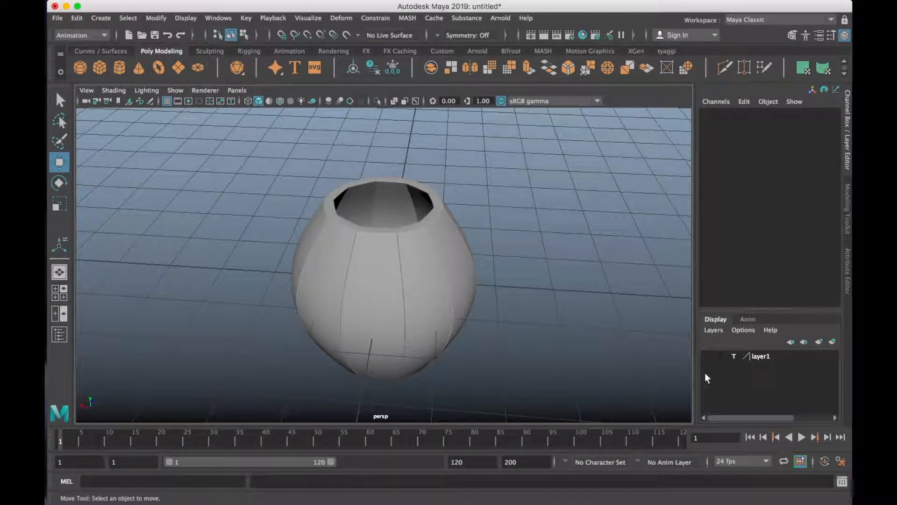
pyautogui.click(707, 356)
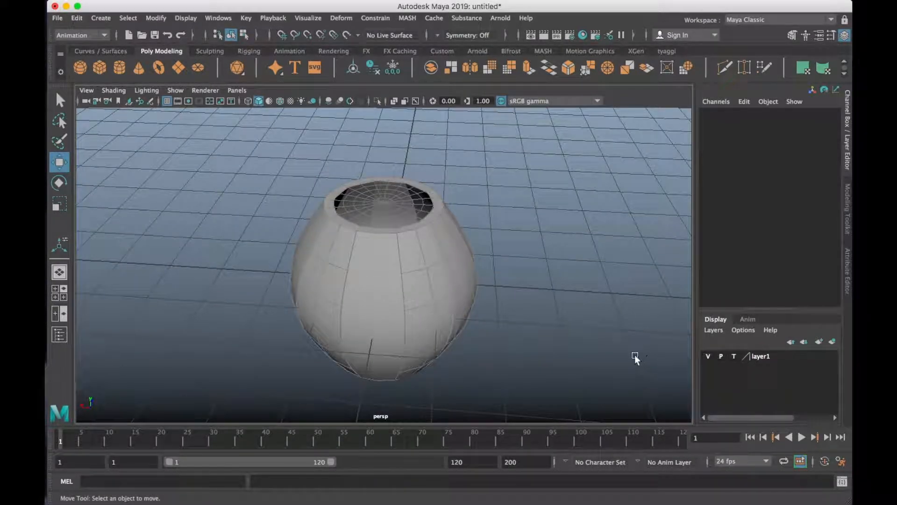
pyautogui.click(733, 357)
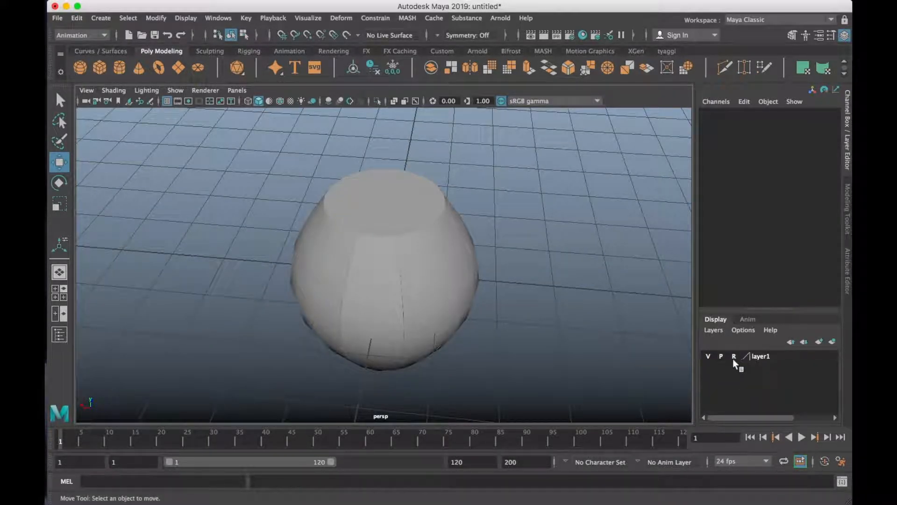
pyautogui.click(731, 356)
# In face mode, select the faces around the centre of the main body's top cap, excluding the faces below
pyautogui.click(397, 210)
pyautogui.keyDown('alt'); pyautogui.moveTo(397, 209); pyautogui.dragTo(413, 300); pyautogui.keyUp('alt')
pyautogui.scroll(-3, 407, 276)
pyautogui.scroll(6, 407, 276)
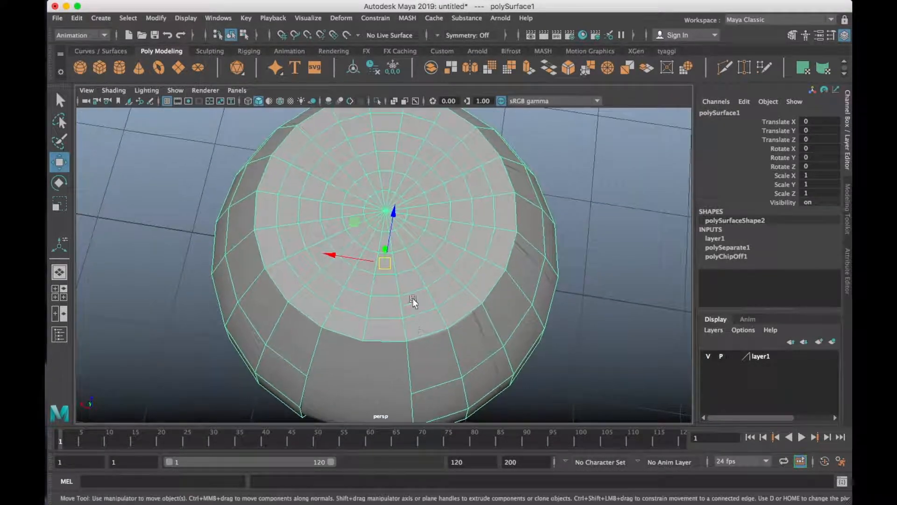
pyautogui.rightClick(426, 198)
pyautogui.click(426, 230)
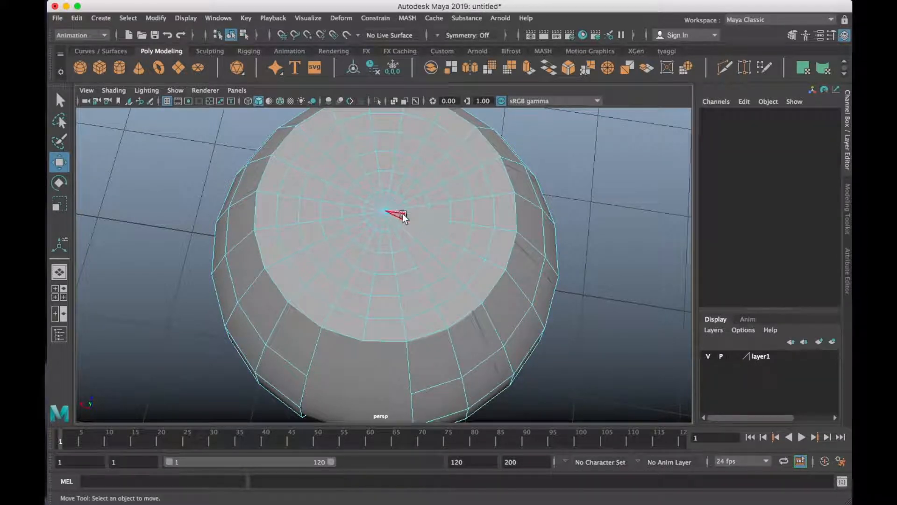
pyautogui.click(375, 206)
pyautogui.keyDown('alt'); pyautogui.moveTo(419, 237); pyautogui.dragTo(534, 189); pyautogui.keyUp('alt')
pyautogui.scroll(3, 499, 248)
pyautogui.scroll(-8, 498, 248)
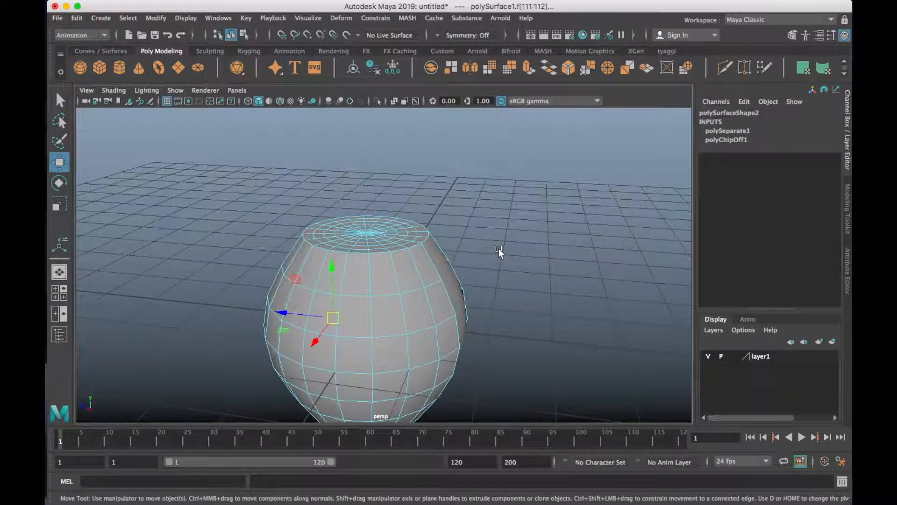
pyautogui.keyDown('ctrl'); pyautogui.moveTo(244, 290); pyautogui.dragTo(827, 499); pyautogui.keyUp('ctrl')
# Grow the face selection outward from the centre until it covers the whole top cap
pyautogui.scroll(5, 483, 319)
pyautogui.keyDown('alt'); pyautogui.moveTo(406, 273); pyautogui.dragTo(393, 298); pyautogui.keyUp('alt')
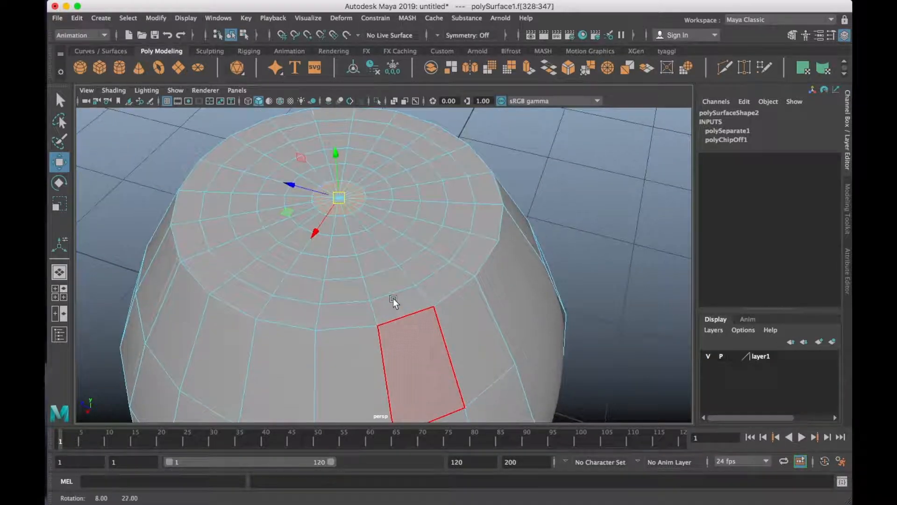
pyautogui.hotkey('shift', '.')
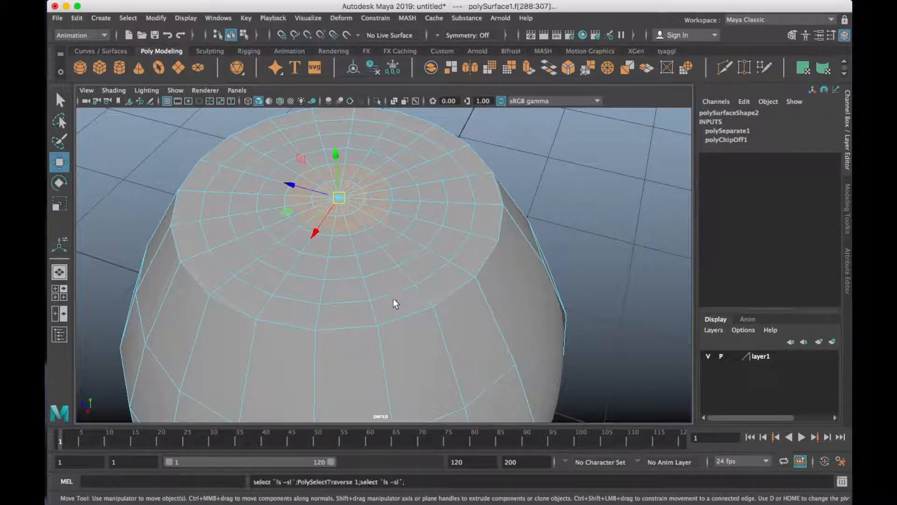
pyautogui.hotkey('shift', '.')
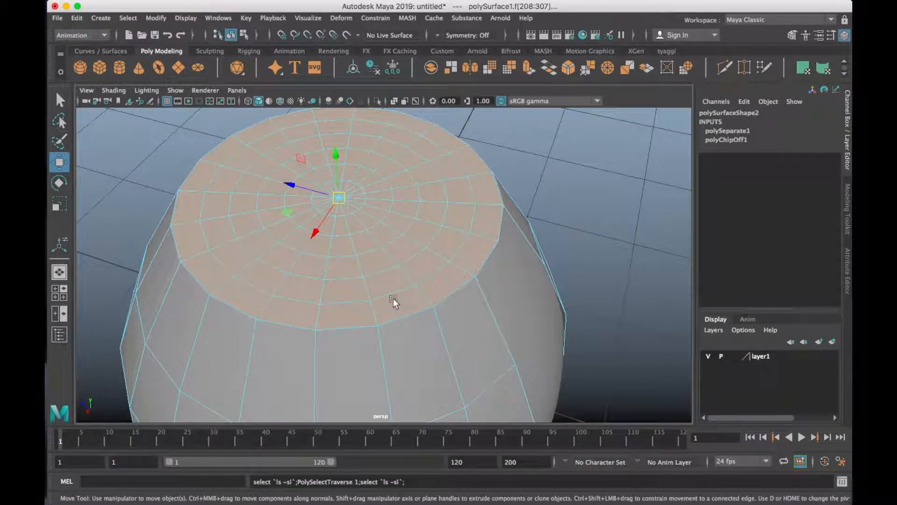
# Extract the top cap faces from the main body and select the cap as a separate object
pyautogui.keyDown('shift'); pyautogui.rightClick(582, 160); pyautogui.keyUp('shift')
pyautogui.keyDown('shift'); pyautogui.moveTo(582, 160); pyautogui.dragTo(581, 337, button='right'); pyautogui.keyUp('shift')
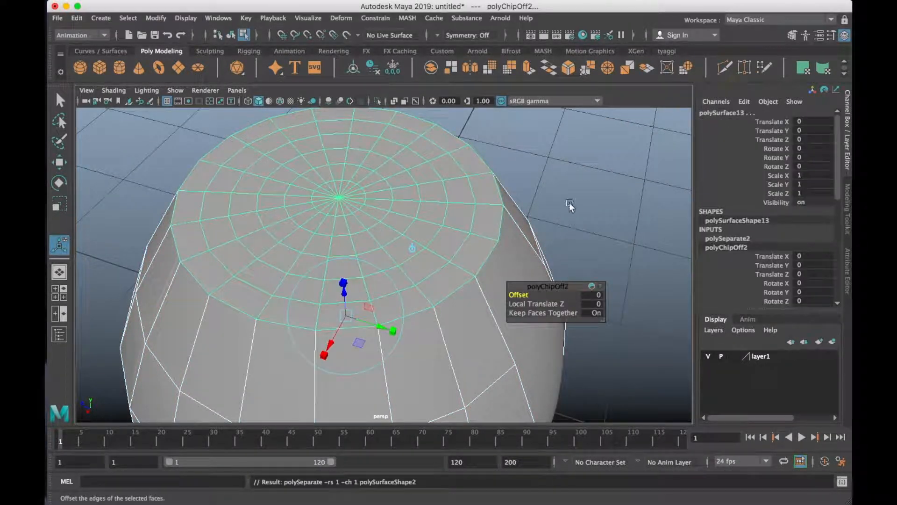
pyautogui.click(561, 162)
pyautogui.doubleClick(355, 225)
pyautogui.keyDown('alt'); pyautogui.moveTo(429, 242); pyautogui.dragTo(390, 228); pyautogui.keyUp('alt')
pyautogui.moveTo(373, 198); pyautogui.dragTo(432, 163, button='right')
pyautogui.click(551, 168)
pyautogui.click(431, 192)
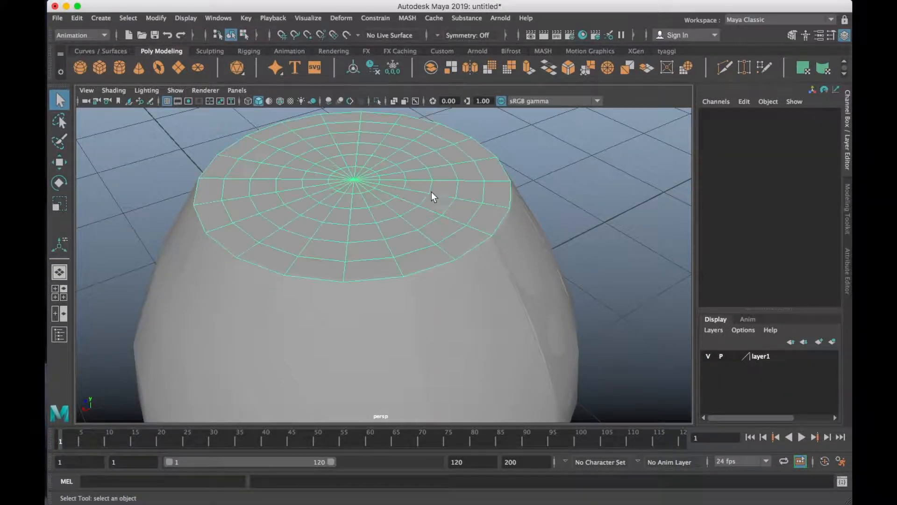
# Toggle the visibility of layer1 to check the cap, and delete the layer
pyautogui.scroll(5, 396, 186)
pyautogui.scroll(-8, 396, 187)
pyautogui.keyDown('alt'); pyautogui.moveTo(396, 210); pyautogui.dragTo(389, 225); pyautogui.keyUp('alt')
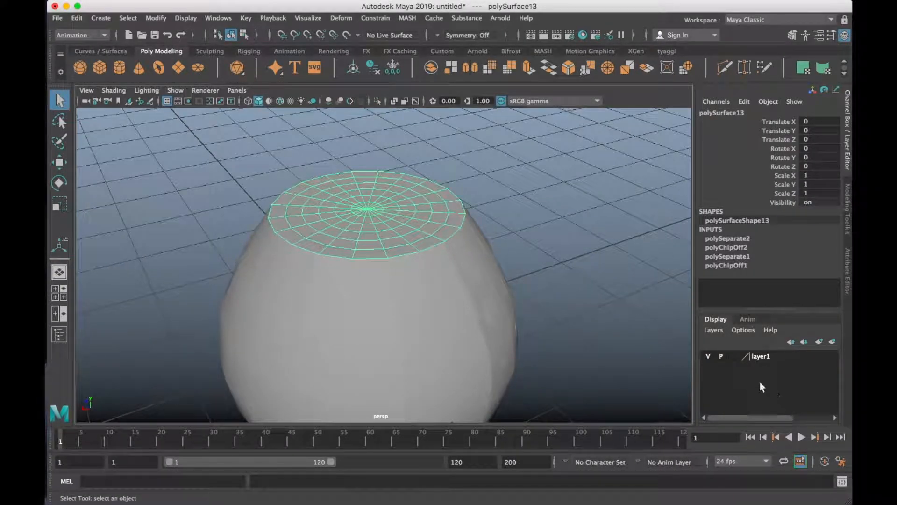
pyautogui.click(709, 356)
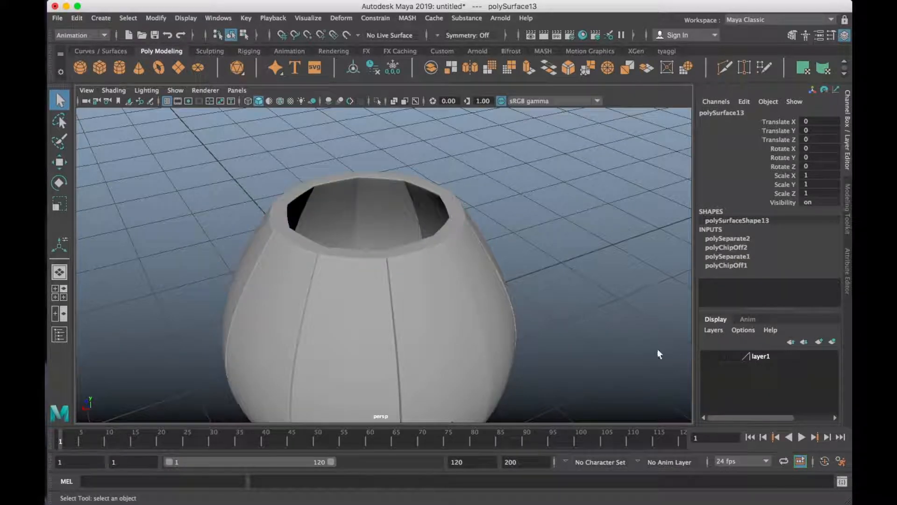
pyautogui.click(709, 356)
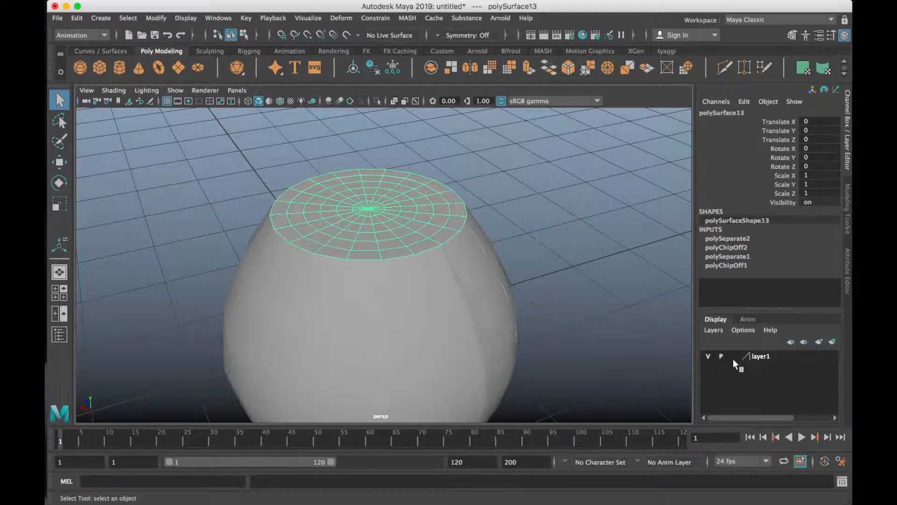
pyautogui.rightClick(767, 356)
pyautogui.moveTo(776, 426)
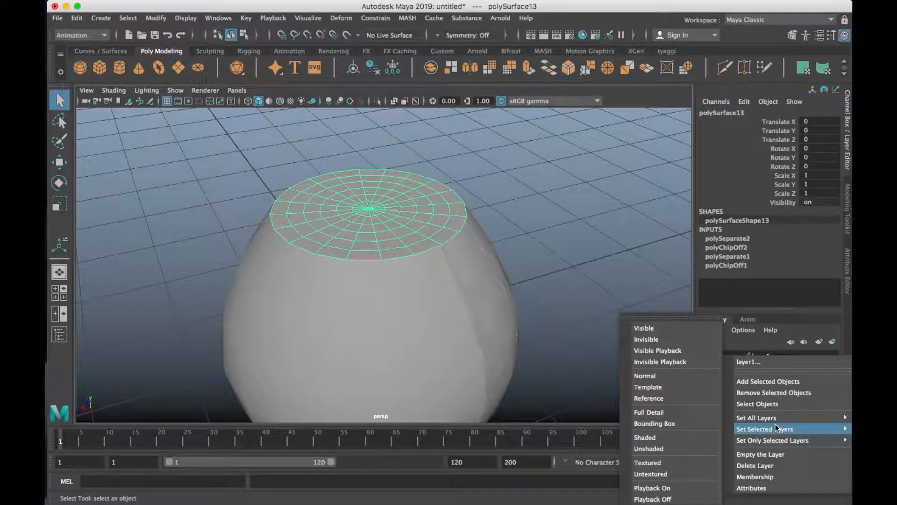
pyautogui.click(775, 465)
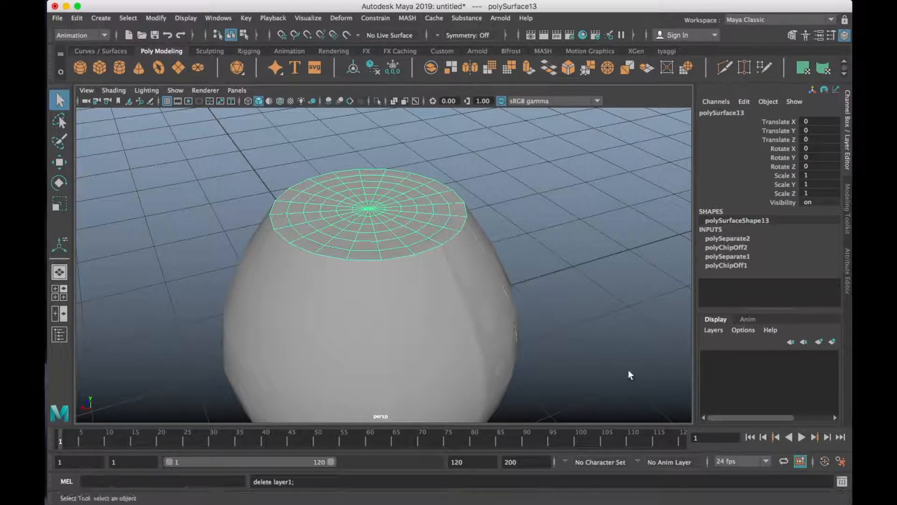
# Assign the main body without its top cap to a new display layer and hide that layer
pyautogui.press('Delete')
pyautogui.click(383, 219)
pyautogui.click(480, 276)
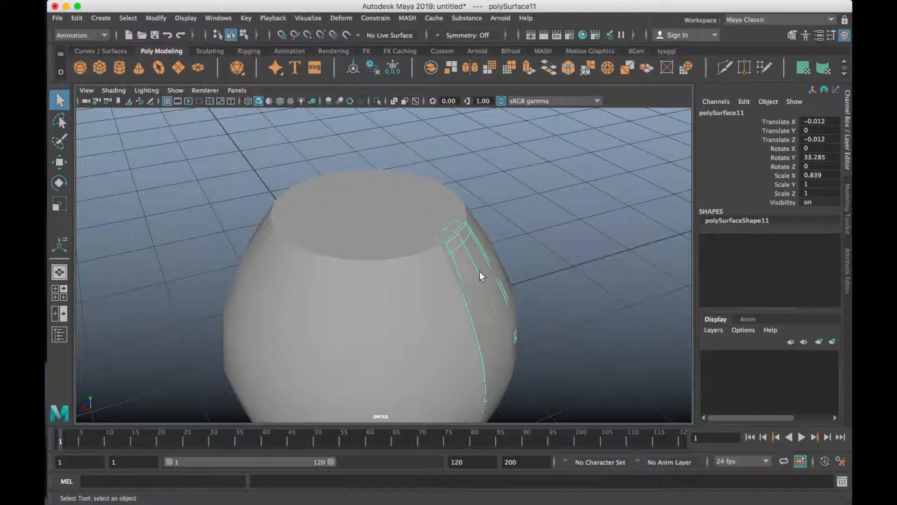
pyautogui.keyDown('alt'); pyautogui.moveTo(491, 326); pyautogui.dragTo(435, 246); pyautogui.keyUp('alt')
pyautogui.keyDown('alt'); pyautogui.moveTo(379, 333); pyautogui.dragTo(381, 226); pyautogui.keyUp('alt')
pyautogui.click(388, 320)
pyautogui.keyDown('alt'); pyautogui.moveTo(388, 321); pyautogui.dragTo(481, 314); pyautogui.keyUp('alt')
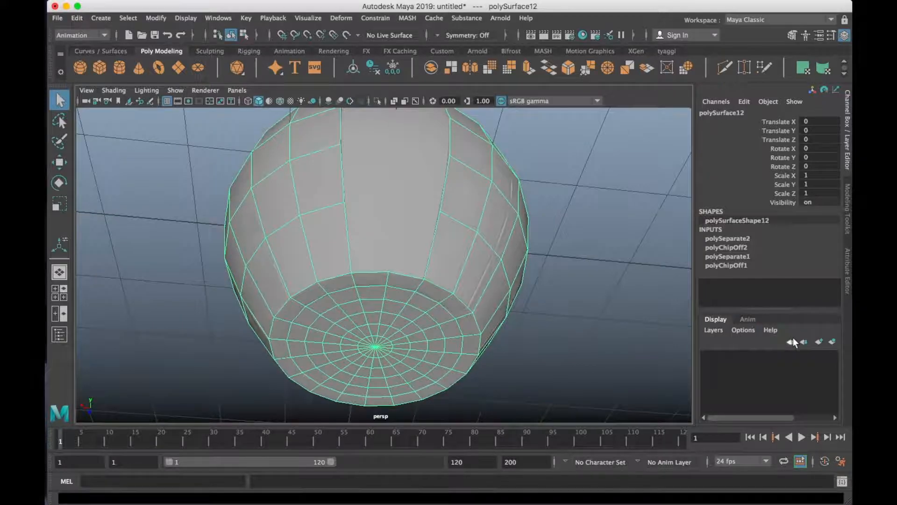
pyautogui.click(832, 342)
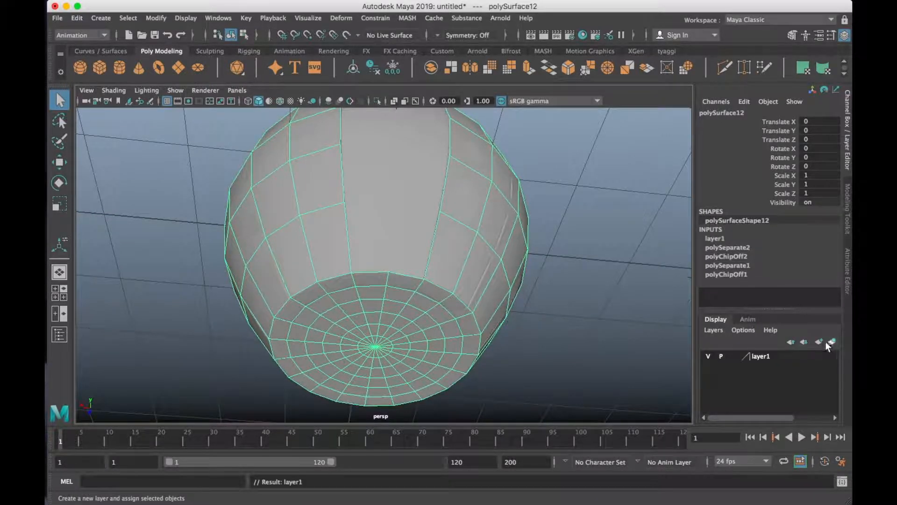
pyautogui.click(708, 355)
# Lower the separated top cap slightly inside the barrel rim to a Translate Y of -0.077 and clear the selection
pyautogui.keyDown('alt'); pyautogui.moveTo(588, 317); pyautogui.dragTo(555, 366); pyautogui.keyUp('alt')
pyautogui.scroll(3, 401, 173)
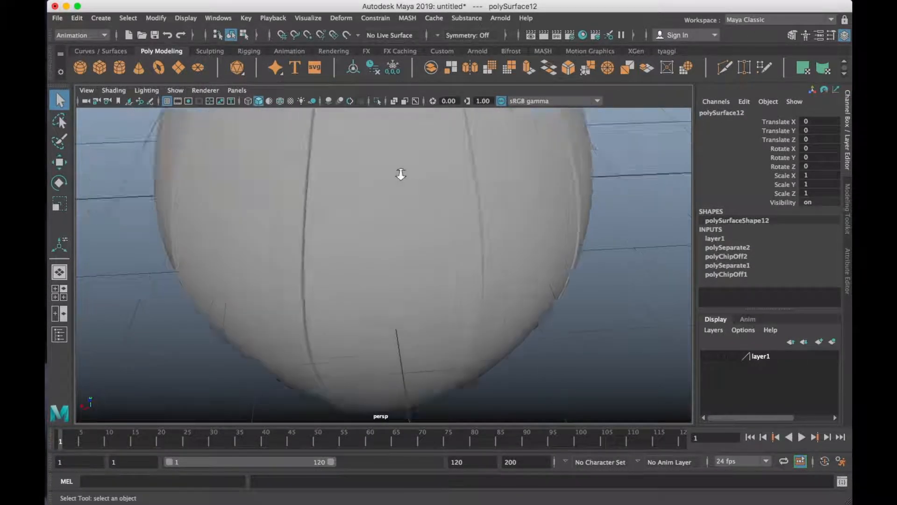
pyautogui.scroll(-6, 401, 173)
pyautogui.keyDown('alt'); pyautogui.moveTo(402, 174); pyautogui.dragTo(412, 209); pyautogui.keyUp('alt')
pyautogui.click(409, 211)
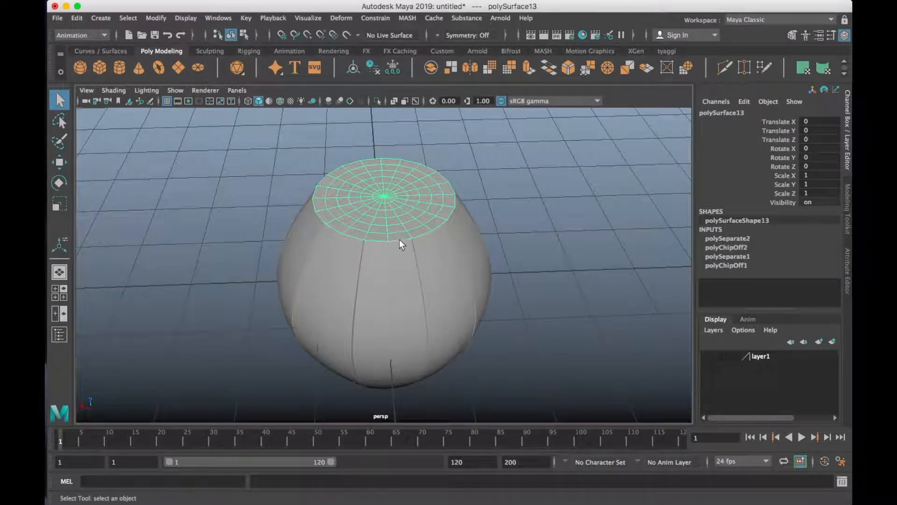
pyautogui.scroll(5, 381, 203)
pyautogui.press('w')
pyautogui.keyDown('alt'); pyautogui.moveTo(389, 248); pyautogui.dragTo(463, 226); pyautogui.keyUp('alt')
pyautogui.moveTo(397, 231); pyautogui.dragTo(400, 242)
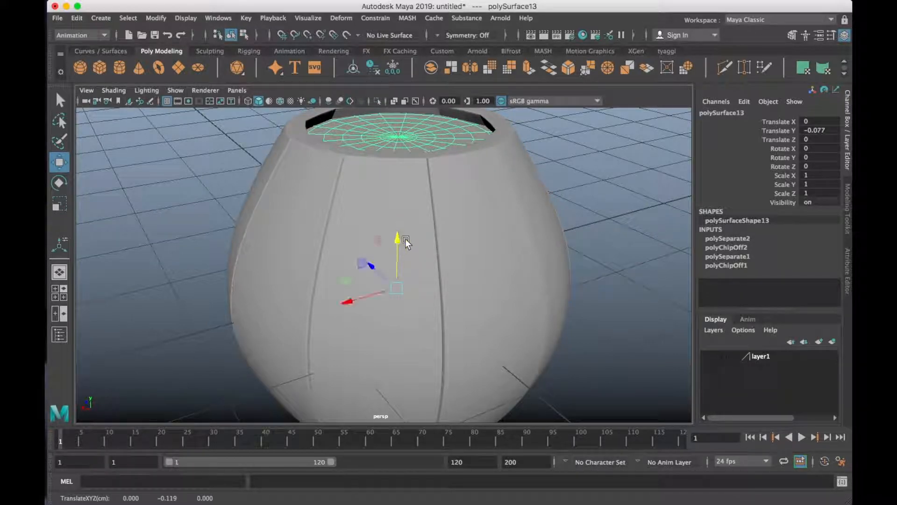
pyautogui.keyDown('alt'); pyautogui.moveTo(439, 208); pyautogui.dragTo(403, 225); pyautogui.keyUp('alt')
pyautogui.rightClick(393, 176)
pyautogui.moveTo(392, 178); pyautogui.dragTo(448, 161, button='right')
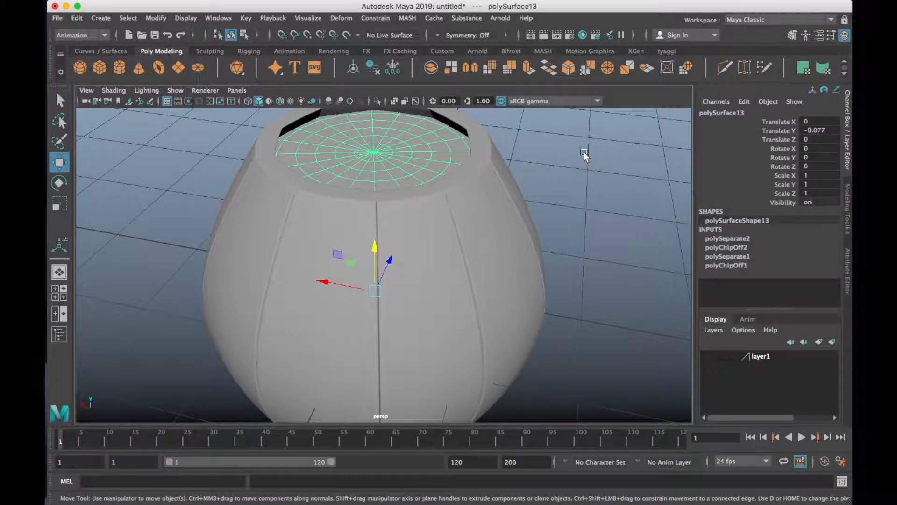
pyautogui.click(584, 150)
# Duplicate the top cap and mirror the copy to the barrel's underside with a Scale Y of -1
pyautogui.scroll(-6, 484, 169)
pyautogui.keyDown('alt'); pyautogui.moveTo(484, 169); pyautogui.dragTo(428, 183); pyautogui.keyUp('alt')
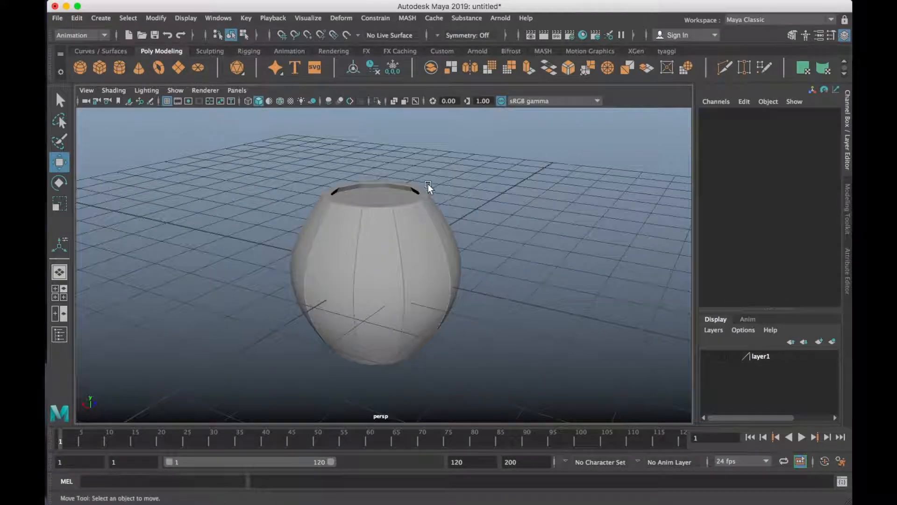
pyautogui.click(387, 190)
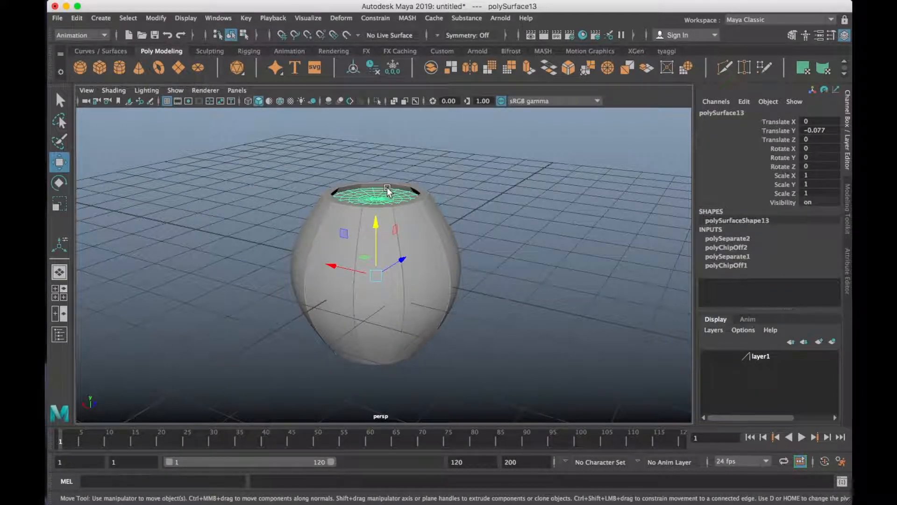
pyautogui.hotkey('ctrl', 'd')
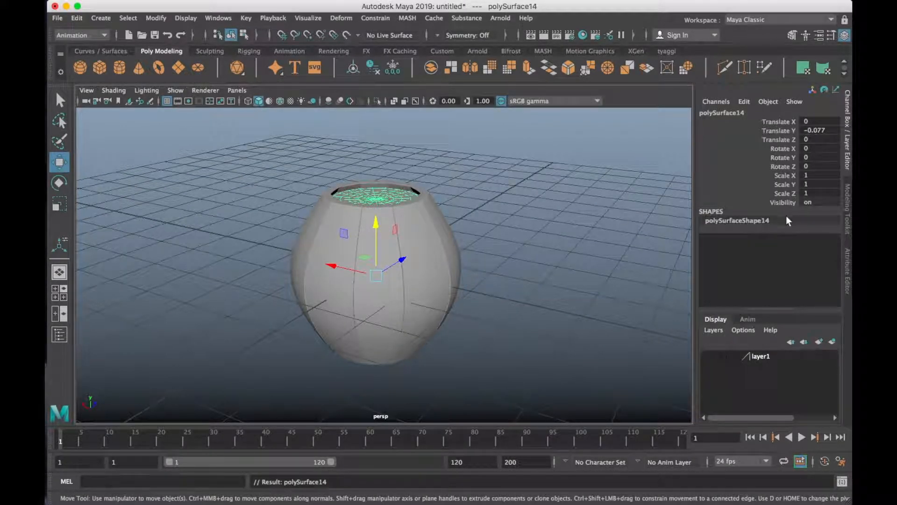
pyautogui.keyDown('alt'); pyautogui.moveTo(372, 266); pyautogui.dragTo(490, 259); pyautogui.keyUp('alt')
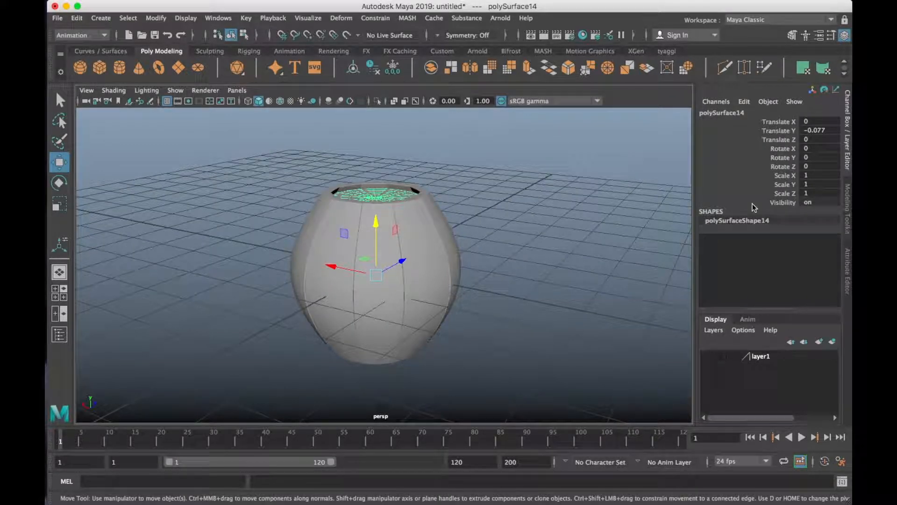
pyautogui.click(809, 185)
pyautogui.write('-1')
pyautogui.press('Return')
# Raise the bottom cap into the barrel to a Translate Y of about 0.059 and clear the selection
pyautogui.keyDown('alt'); pyautogui.moveTo(362, 394); pyautogui.dragTo(381, 271); pyautogui.keyUp('alt')
pyautogui.moveTo(378, 223); pyautogui.dragTo(377, 211)
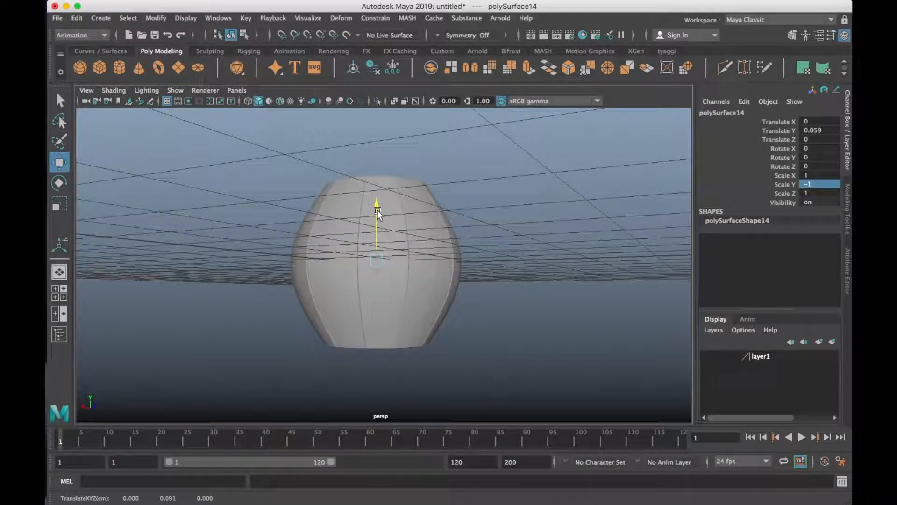
pyautogui.keyDown('alt'); pyautogui.moveTo(371, 287); pyautogui.dragTo(377, 228); pyautogui.keyUp('alt')
pyautogui.click(570, 215)
pyautogui.keyDown('alt'); pyautogui.moveTo(570, 215); pyautogui.dragTo(367, 234); pyautogui.keyUp('alt')
pyautogui.moveTo(367, 234); pyautogui.dragTo(439, 158, button='right')
pyautogui.scroll(5, 344, 240)
pyautogui.scroll(-5, 344, 240)
pyautogui.keyDown('alt'); pyautogui.moveTo(340, 265); pyautogui.dragTo(278, 254); pyautogui.keyUp('alt')
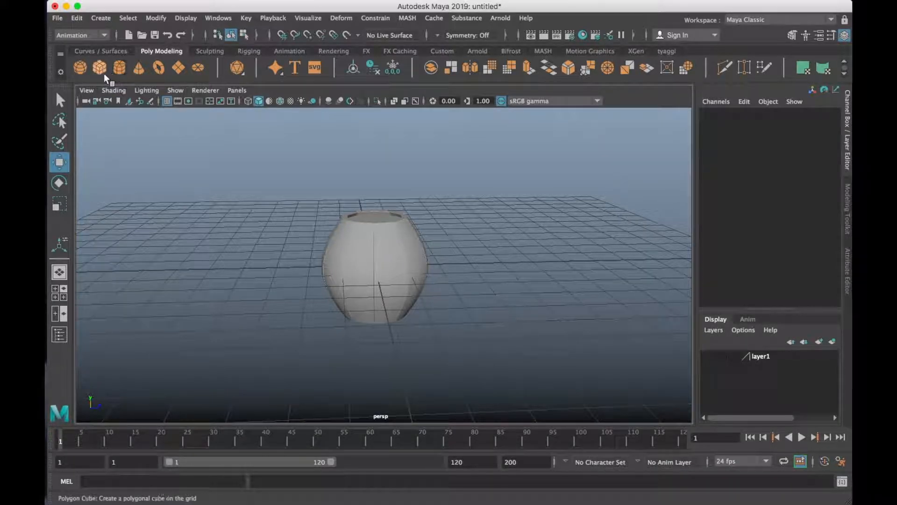
# Create a polygon cylinder and flatten it into a wide disc with Scale X and Z 2.251 and Scale Y 0.211
pyautogui.click(119, 68)
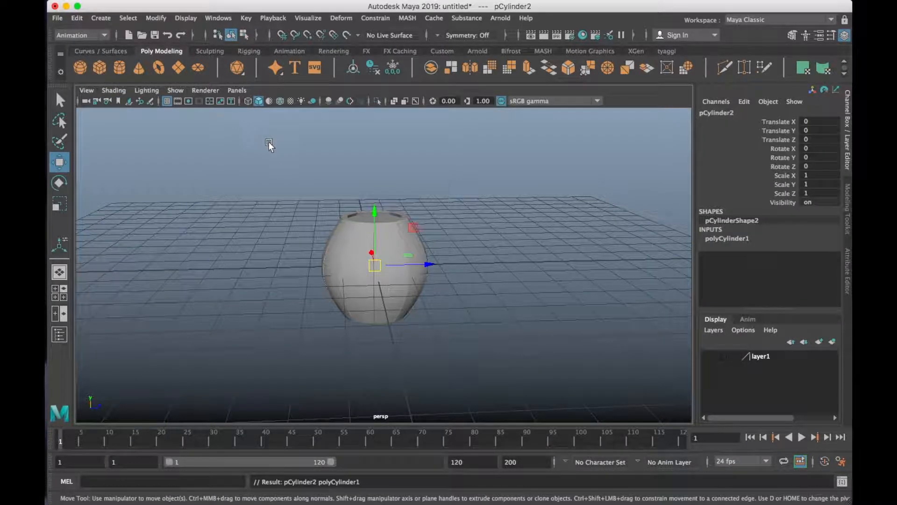
pyautogui.press('r')
pyautogui.moveTo(374, 265); pyautogui.dragTo(441, 302)
pyautogui.moveTo(373, 218); pyautogui.dragTo(375, 258)
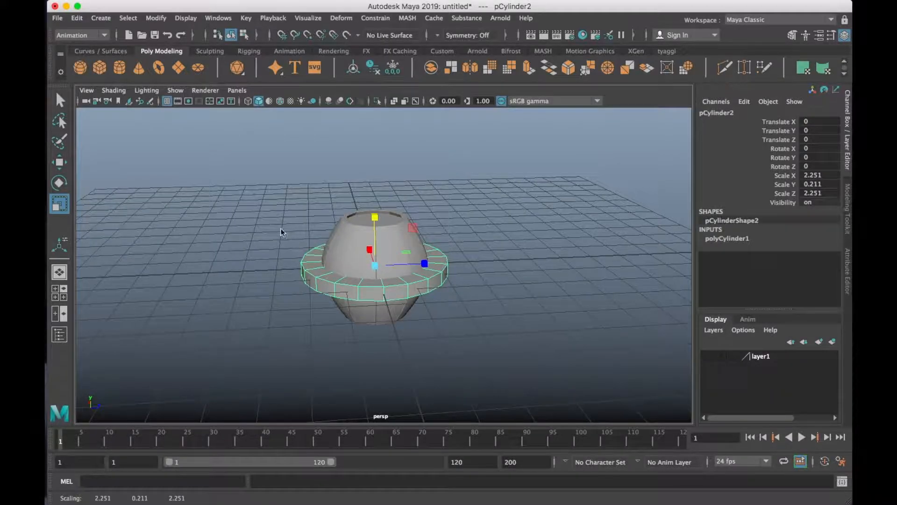
# In the side view, raise the disc to a Translate Y of 1.214 and thin it to a Scale Y of 0.117
pyautogui.press('space')
pyautogui.press('space')
pyautogui.scroll(3, 435, 292)
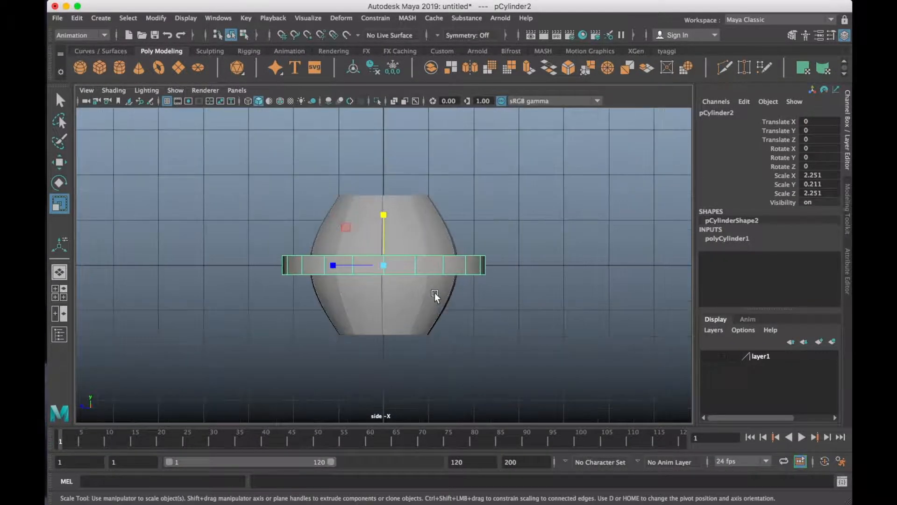
pyautogui.scroll(3, 434, 293)
pyautogui.moveTo(384, 259); pyautogui.dragTo(386, 169)
pyautogui.press('w')
pyautogui.press('r')
# In the top view, shrink the disc uniformly to Scale X and Z 1.424 and Scale Y 0.074
pyautogui.press('space')
pyautogui.press('space')
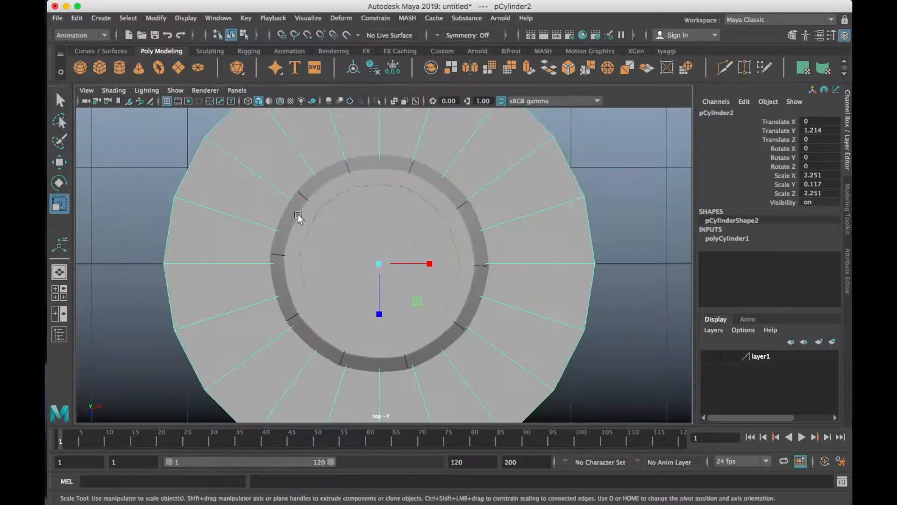
pyautogui.moveTo(383, 264); pyautogui.dragTo(269, 248)
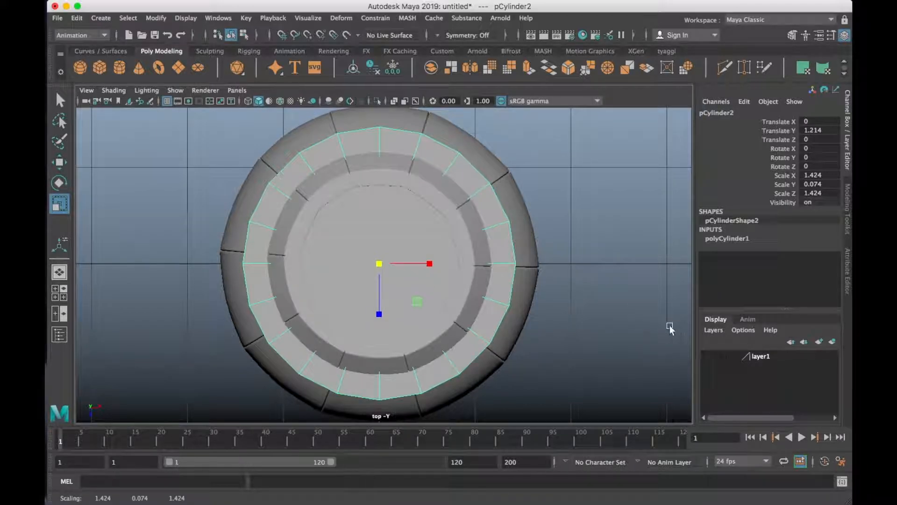
# Raise the flattened disc's Subdivisions Caps to 6 and clear the selection
pyautogui.click(728, 237)
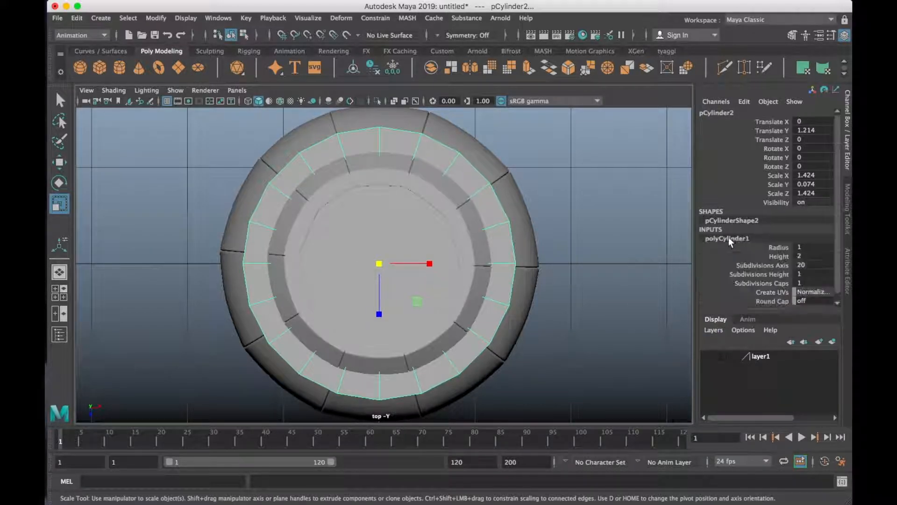
pyautogui.click(766, 283)
pyautogui.moveTo(591, 220); pyautogui.dragTo(628, 234, button='middle')
pyautogui.click(589, 251)
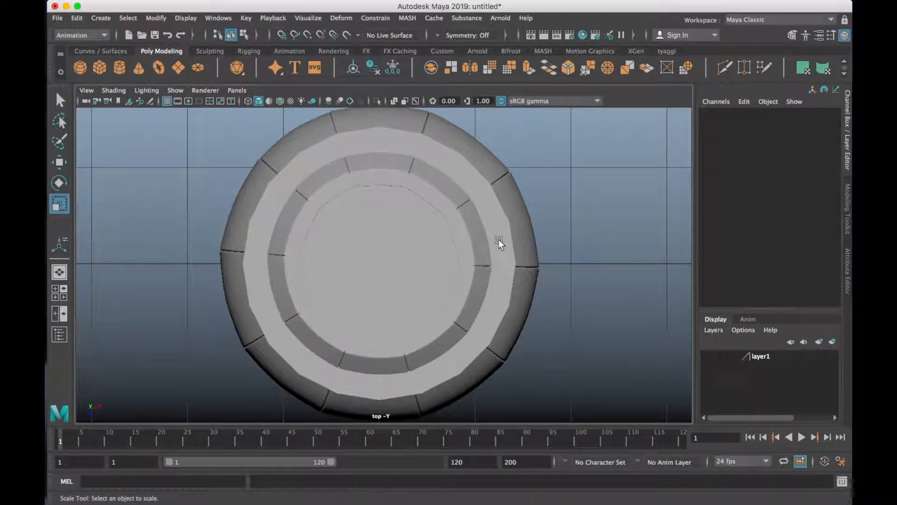
# Isolate the disc and delete all the inner cap faces on both sides, keeping only the outermost ring of faces
pyautogui.press('r')
pyautogui.click(497, 239)
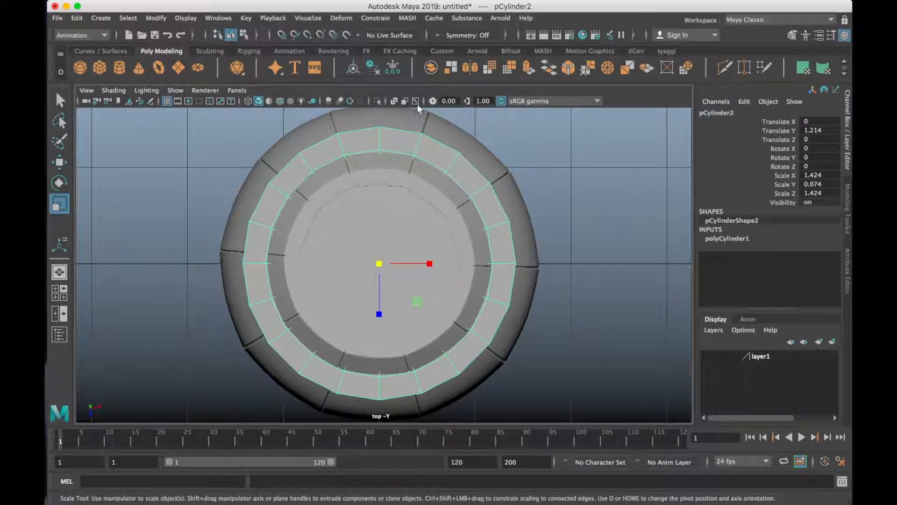
pyautogui.click(377, 101)
pyautogui.moveTo(382, 198); pyautogui.dragTo(390, 231, button='right')
pyautogui.moveTo(388, 276); pyautogui.dragTo(392, 277)
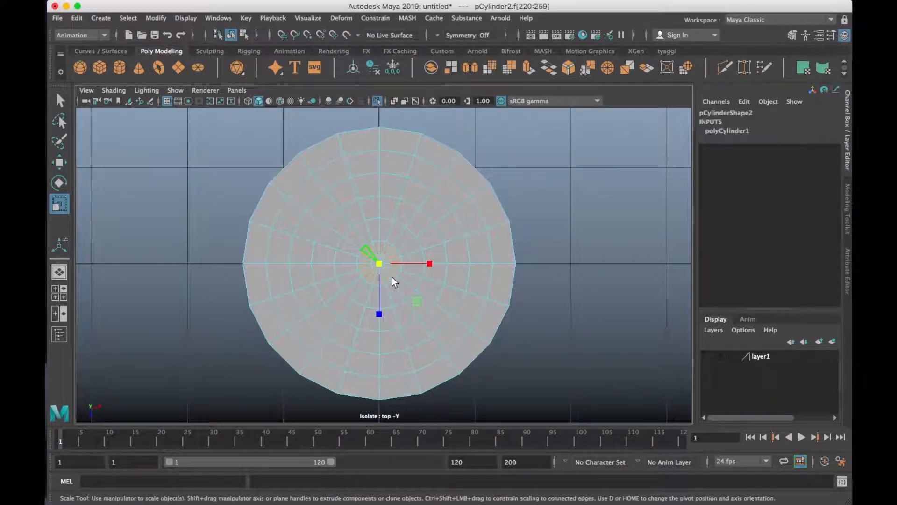
pyautogui.hotkey('shift', '.')
pyautogui.hotkey('shift', '.')
pyautogui.hotkey('shift', '.')
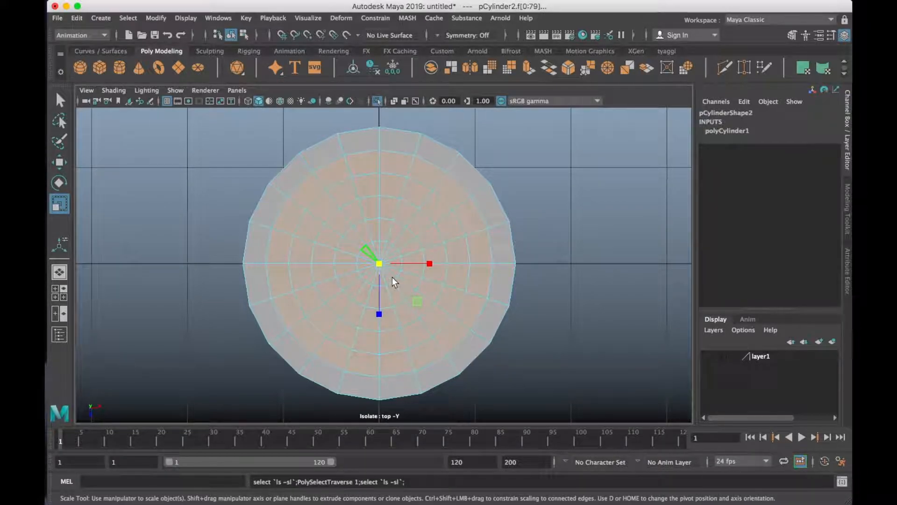
pyautogui.press('Delete')
pyautogui.click(391, 277)
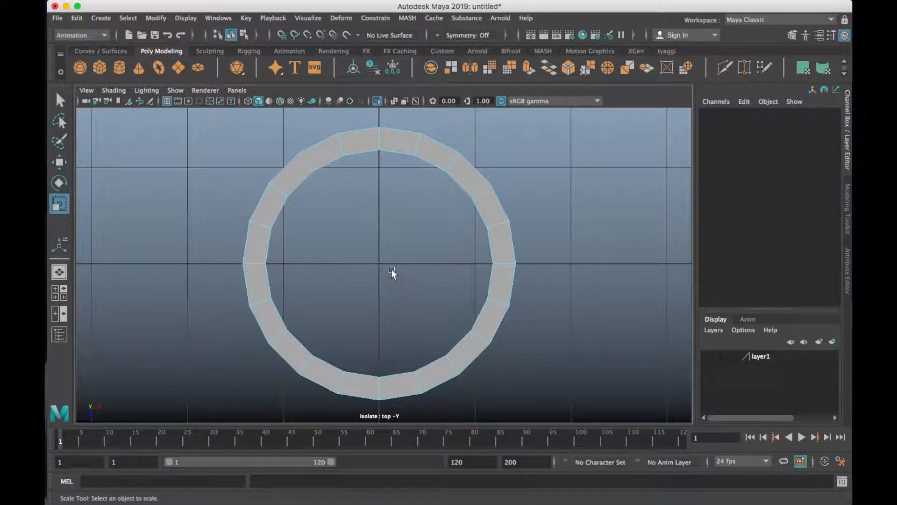
# Bridge the first pair of inner border edges at the back of the ring, using a linear path and 0 divisions
pyautogui.scroll(-2, 391, 268)
pyautogui.scroll(2, 386, 208)
pyautogui.moveTo(394, 160); pyautogui.dragTo(398, 121, button='right')
pyautogui.click(368, 183)
pyautogui.keyDown('shift'); pyautogui.moveTo(558, 142); pyautogui.dragTo(559, 141, button='right'); pyautogui.keyUp('shift')
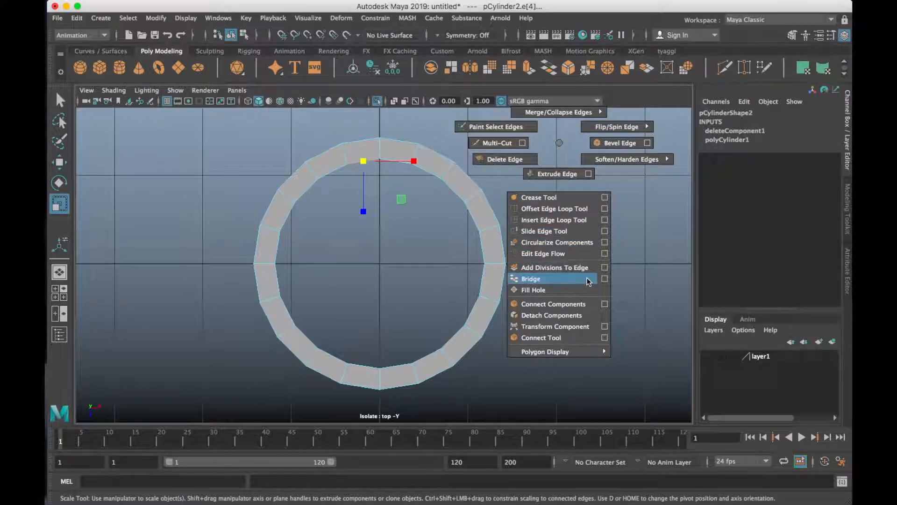
pyautogui.click(604, 279)
pyautogui.click(560, 253)
pyautogui.write('0')
pyautogui.press('Return')
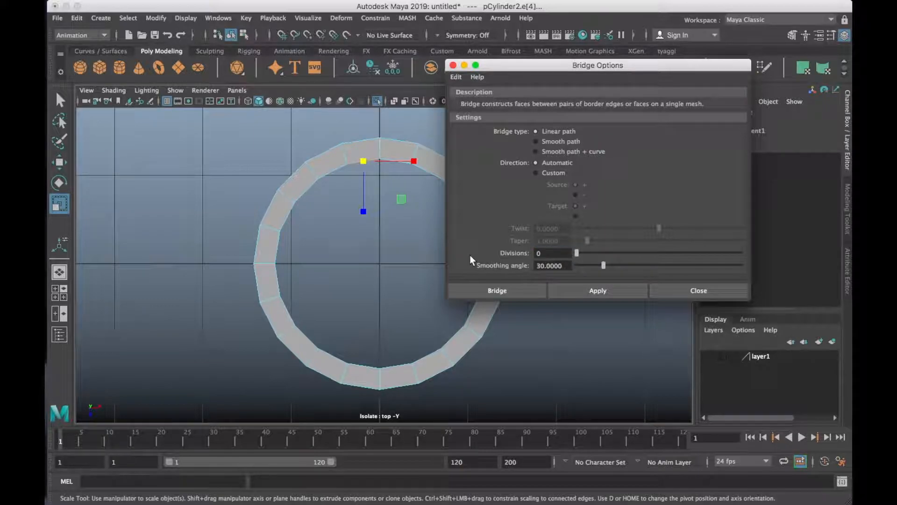
pyautogui.click(610, 288)
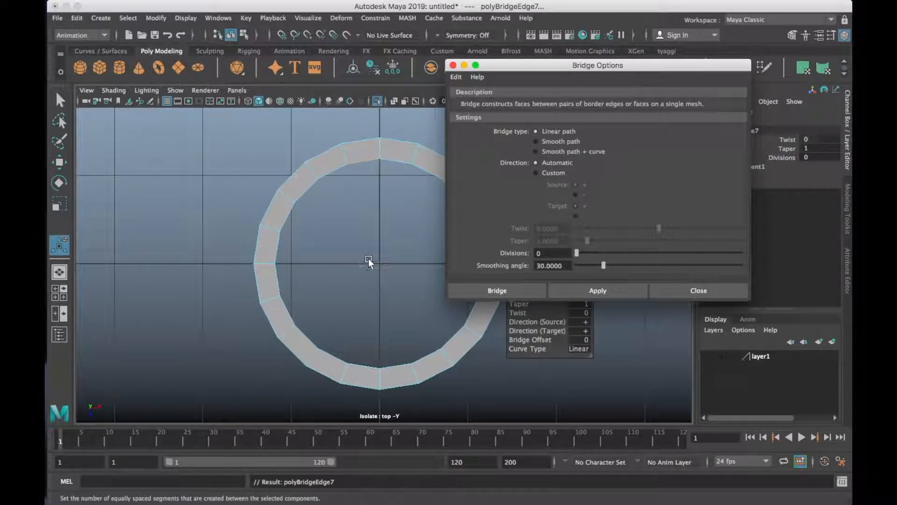
pyautogui.click(453, 66)
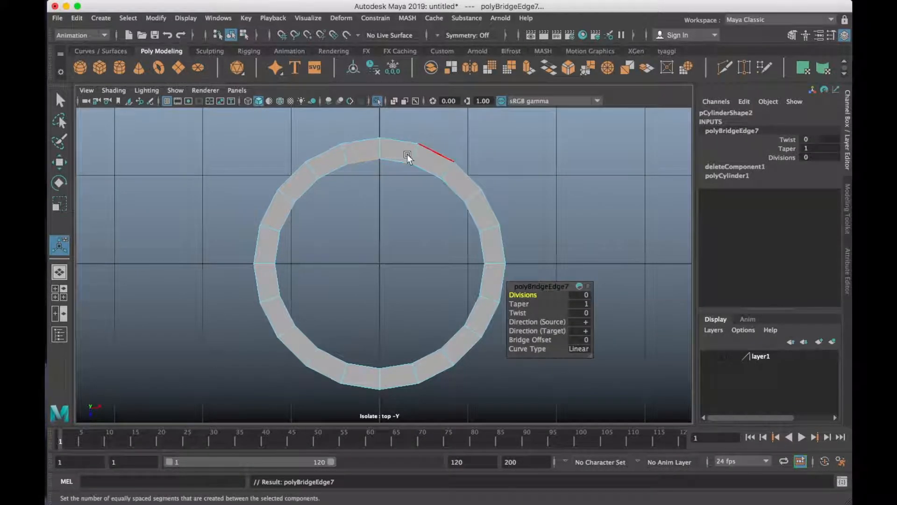
# Bridge the remaining pairs of inner border edges around the ring with the same settings and return to the perspective view
pyautogui.click(399, 173)
pyautogui.press('g')
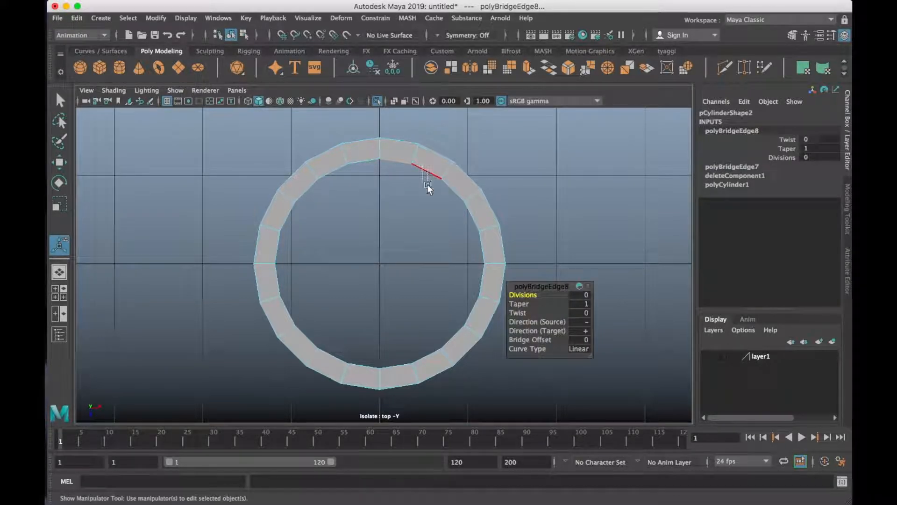
pyautogui.click(427, 184)
pyautogui.press('g')
pyautogui.click(454, 201)
pyautogui.press('g')
pyautogui.click(470, 215)
pyautogui.press('g')
pyautogui.click(486, 277)
pyautogui.press('g')
pyautogui.click(468, 306)
pyautogui.press('g')
pyautogui.click(457, 333)
pyautogui.press('g')
pyautogui.press('g')
pyautogui.moveTo(454, 333); pyautogui.dragTo(335, 369)
pyautogui.press('g')
pyautogui.press('g')
pyautogui.press('g')
pyautogui.press('g')
pyautogui.moveTo(304, 331); pyautogui.dragTo(305, 340)
pyautogui.press('g')
pyautogui.click(289, 312)
pyautogui.press('g')
pyautogui.click(283, 276)
pyautogui.press('g')
pyautogui.click(276, 251)
pyautogui.press('g')
pyautogui.click(290, 218)
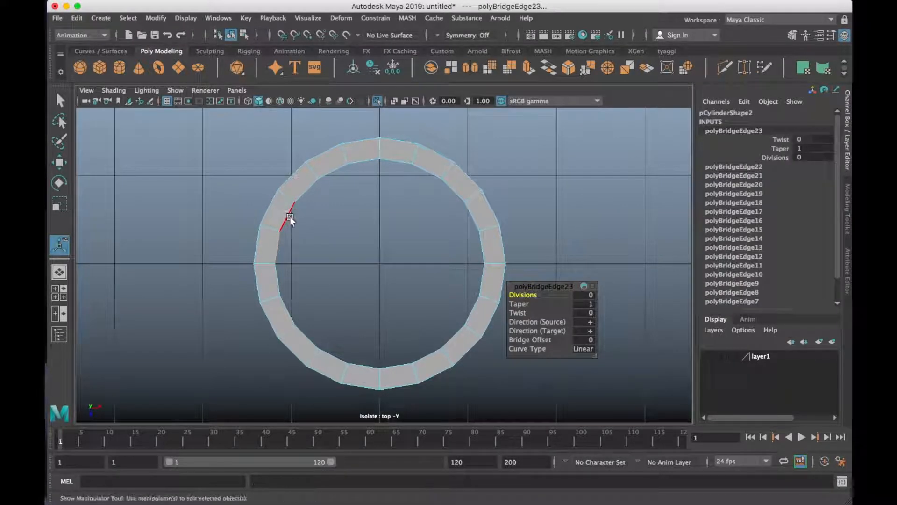
pyautogui.press('g')
pyautogui.click(305, 190)
pyautogui.press('g')
pyautogui.click(331, 173)
pyautogui.press('g')
pyautogui.click(369, 170)
pyautogui.press('g')
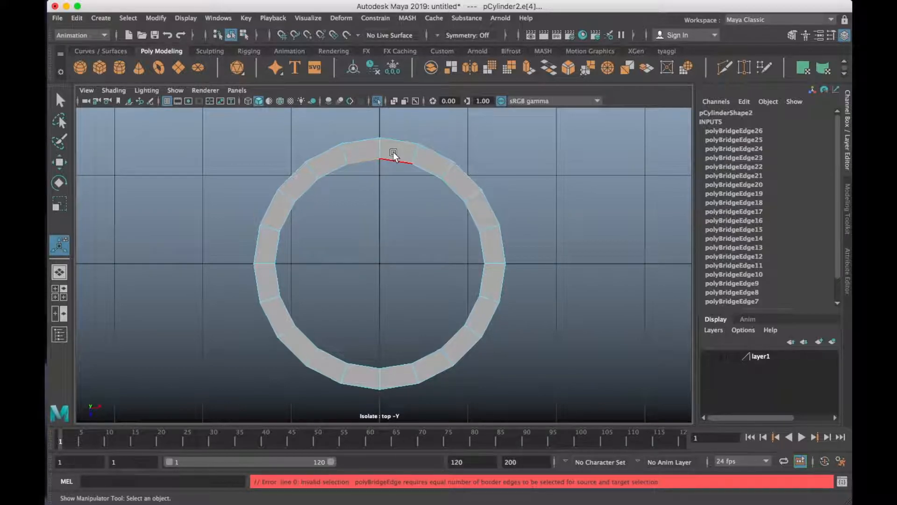
pyautogui.click(494, 187)
pyautogui.press('space')
pyautogui.press('space')
pyautogui.keyDown('alt'); pyautogui.moveTo(370, 284); pyautogui.dragTo(328, 279); pyautogui.keyUp('alt')
pyautogui.scroll(6, 343, 275)
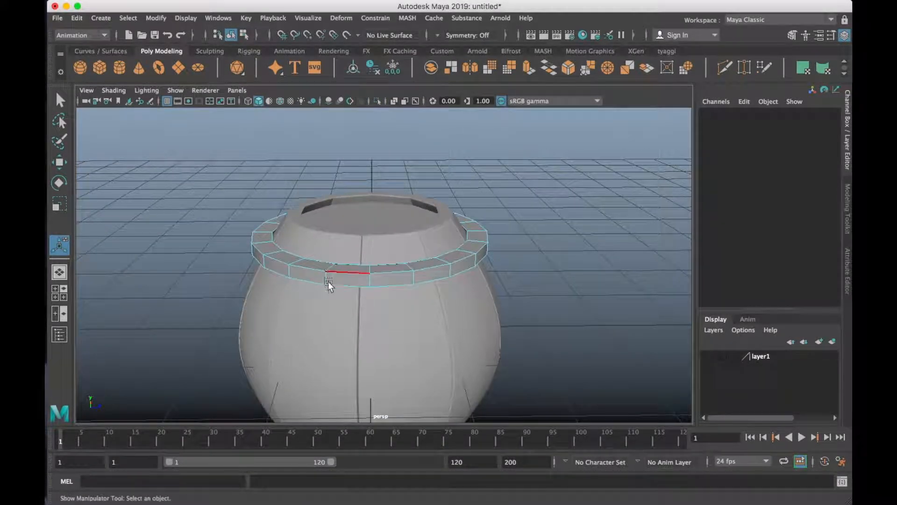
pyautogui.doubleClick(341, 270)
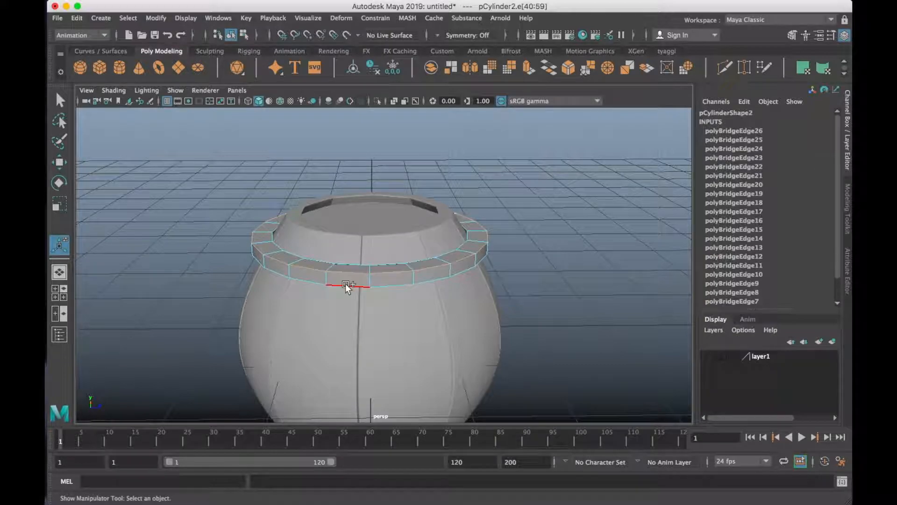
pyautogui.keyDown('shift'); pyautogui.doubleClick(352, 263); pyautogui.keyUp('shift')
pyautogui.keyDown('alt'); pyautogui.moveTo(353, 264); pyautogui.dragTo(359, 274); pyautogui.keyUp('alt')
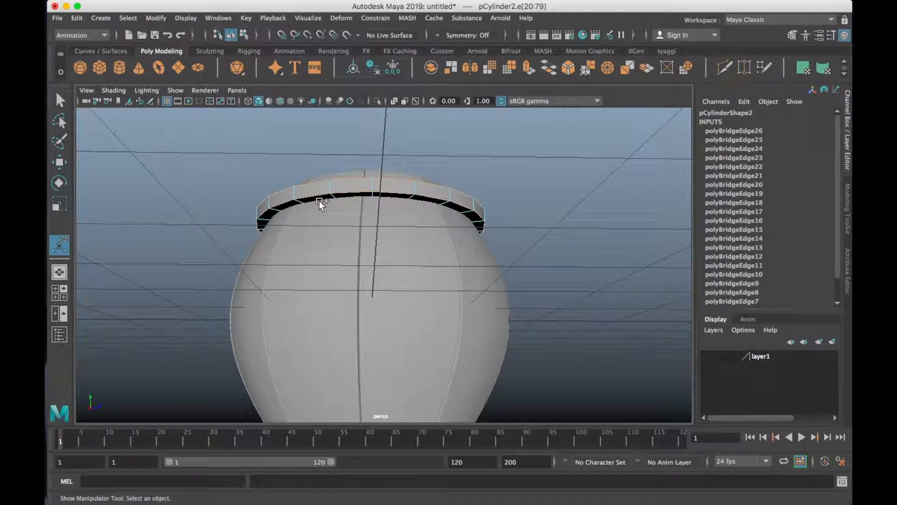
pyautogui.keyDown('alt'); pyautogui.moveTo(337, 234); pyautogui.dragTo(341, 283); pyautogui.keyUp('alt')
pyautogui.moveTo(330, 199); pyautogui.dragTo(384, 182, button='right')
pyautogui.click(540, 164)
pyautogui.click(456, 274)
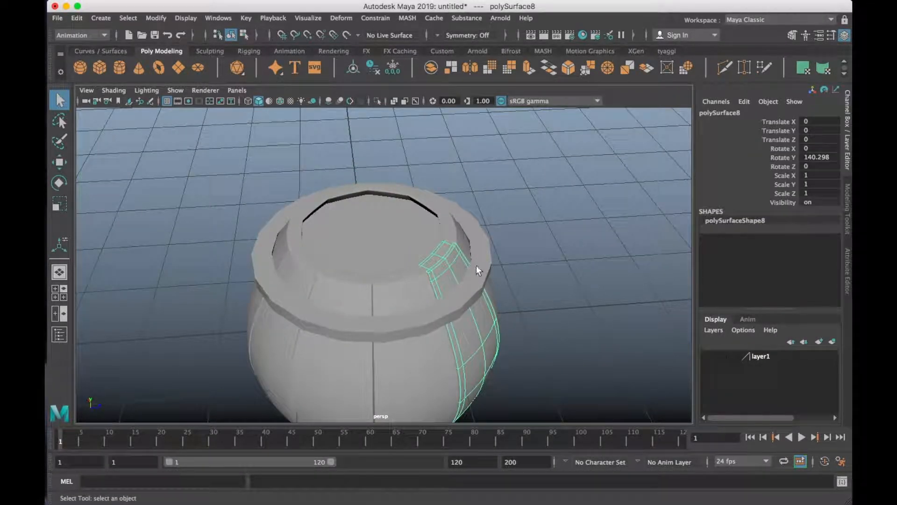
pyautogui.click(541, 228)
# Isolate the ring and bevel its inner and outer edge loops on both the upper and lower sides
pyautogui.click(489, 260)
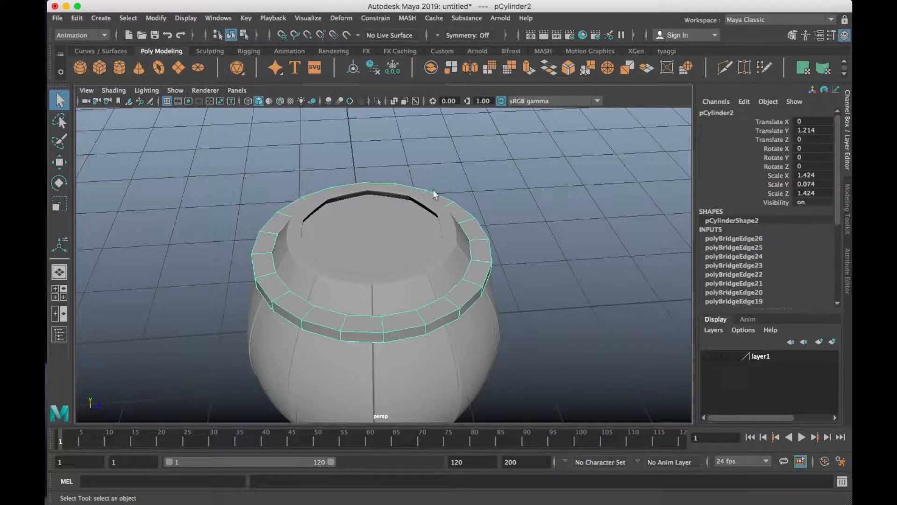
pyautogui.click(377, 101)
pyautogui.keyDown('alt'); pyautogui.moveTo(363, 264); pyautogui.dragTo(338, 223); pyautogui.keyUp('alt')
pyautogui.moveTo(337, 198); pyautogui.dragTo(340, 165, button='right')
pyautogui.doubleClick(329, 206)
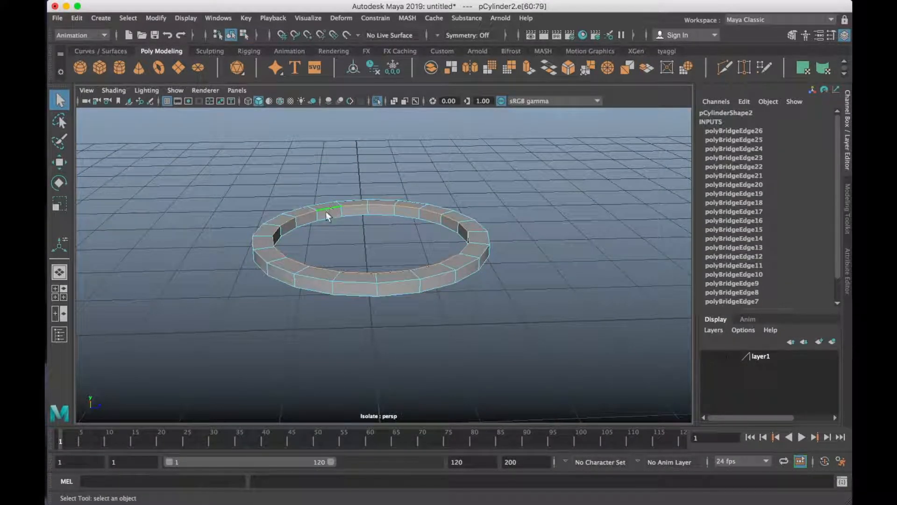
pyautogui.keyDown('shift'); pyautogui.doubleClick(250, 242); pyautogui.keyUp('shift')
pyautogui.keyDown('alt'); pyautogui.moveTo(252, 248); pyautogui.dragTo(317, 200); pyautogui.keyUp('alt')
pyautogui.keyDown('shift'); pyautogui.doubleClick(322, 208); pyautogui.keyUp('shift')
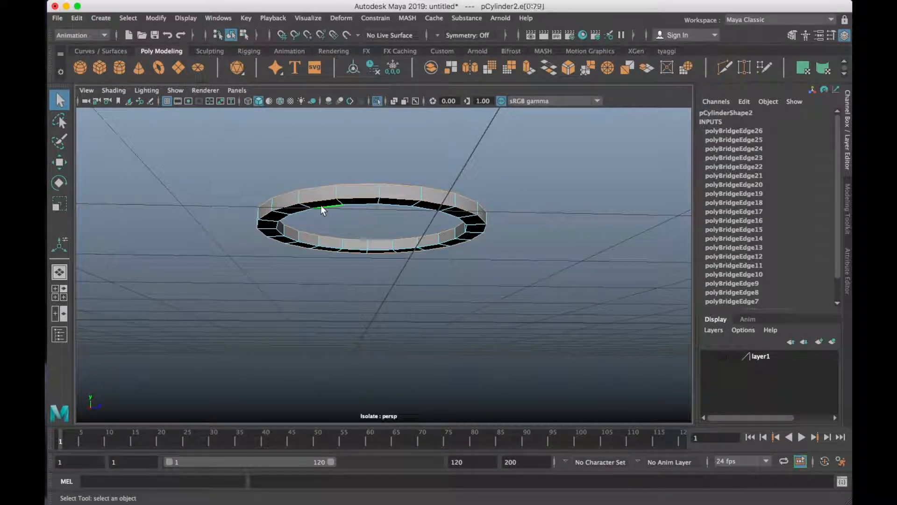
pyautogui.keyDown('shift'); pyautogui.rightClick(420, 172); pyautogui.keyUp('shift')
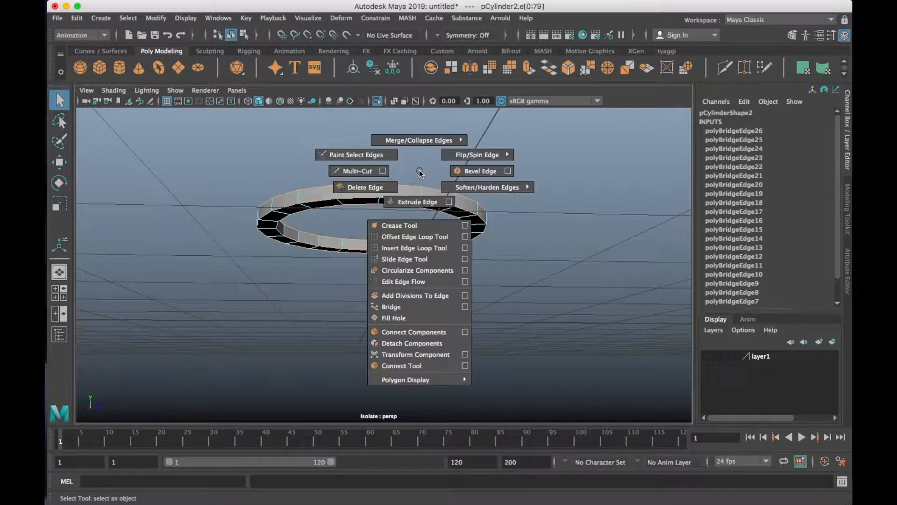
pyautogui.click(474, 171)
pyautogui.click(538, 157)
# Return the ring to object mode, turn on its smooth preview and show the whole barrel again
pyautogui.keyDown('alt'); pyautogui.moveTo(411, 215); pyautogui.dragTo(357, 311); pyautogui.keyUp('alt')
pyautogui.moveTo(342, 318); pyautogui.dragTo(393, 170, button='right')
pyautogui.click(541, 208)
pyautogui.click(433, 313)
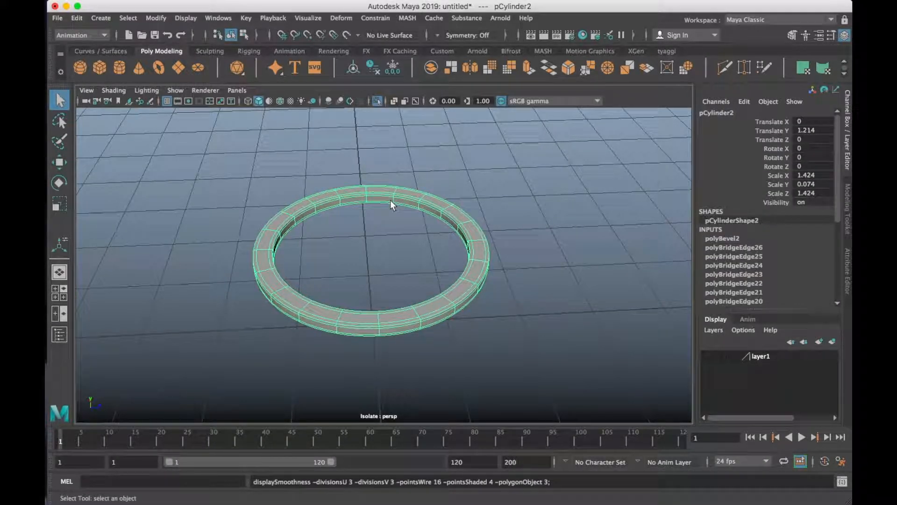
pyautogui.click(375, 102)
pyautogui.keyDown('alt'); pyautogui.moveTo(389, 178); pyautogui.dragTo(389, 140); pyautogui.keyUp('alt')
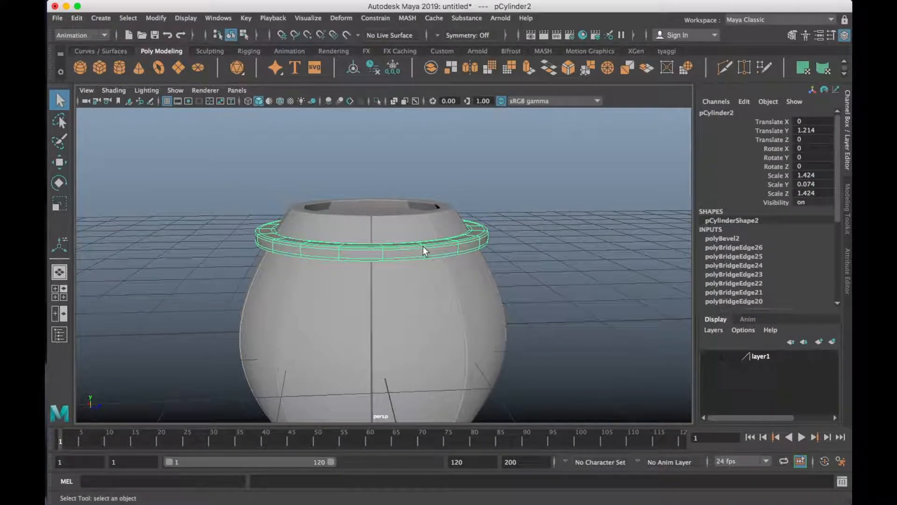
# Shrink the ring uniformly to Scale X and Z 1.305 and Scale Y 0.068 so it sits closer to the barrel
pyautogui.press('r')
pyautogui.keyDown('alt'); pyautogui.moveTo(379, 239); pyautogui.dragTo(373, 285); pyautogui.keyUp('alt')
pyautogui.moveTo(370, 250); pyautogui.dragTo(367, 292)
pyautogui.click(592, 229)
# Add a lattice deformer to the ring around the barrel
pyautogui.click(400, 186)
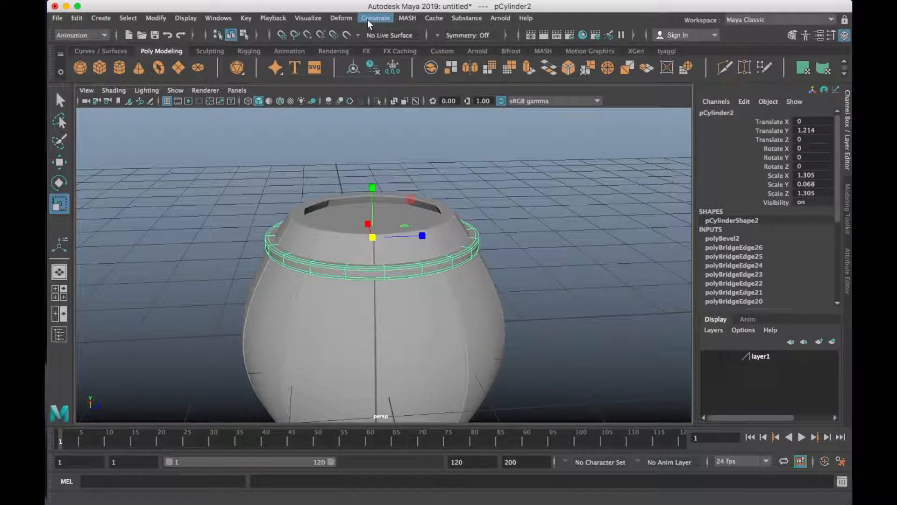
pyautogui.click(346, 18)
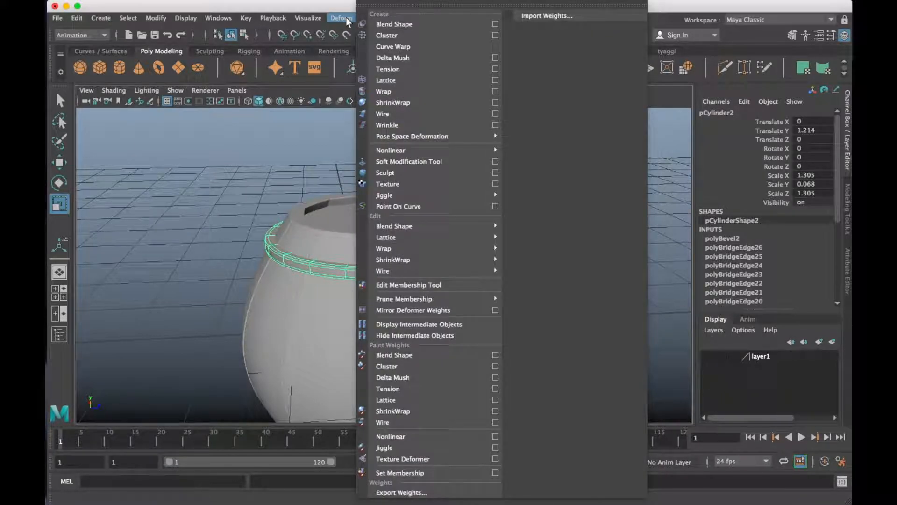
pyautogui.click(290, 166)
pyautogui.click(378, 17)
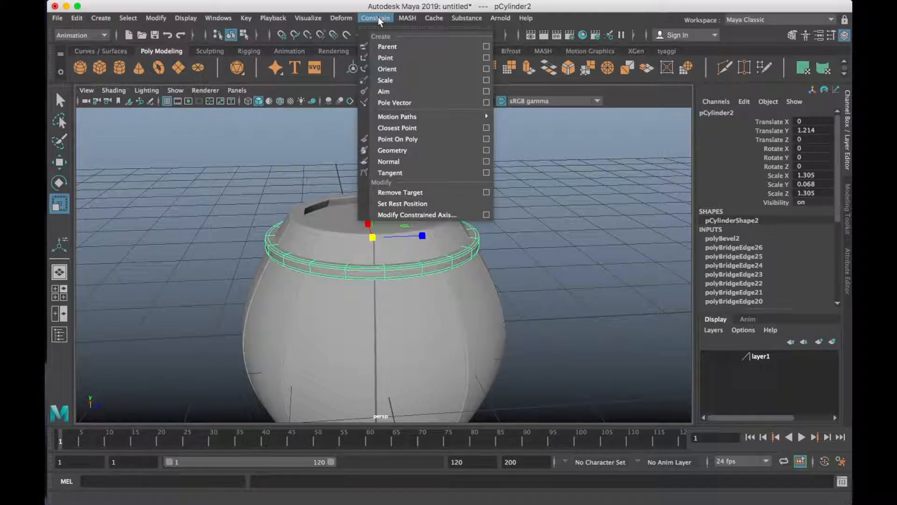
pyautogui.moveTo(348, 17)
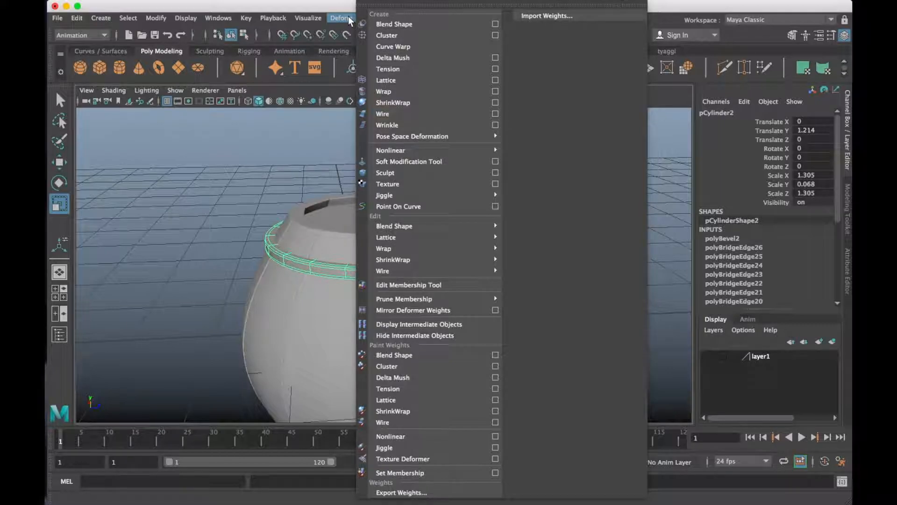
pyautogui.click(390, 80)
pyautogui.scroll(5, 368, 205)
pyautogui.keyDown('alt'); pyautogui.moveTo(365, 183); pyautogui.dragTo(387, 172); pyautogui.keyUp('alt')
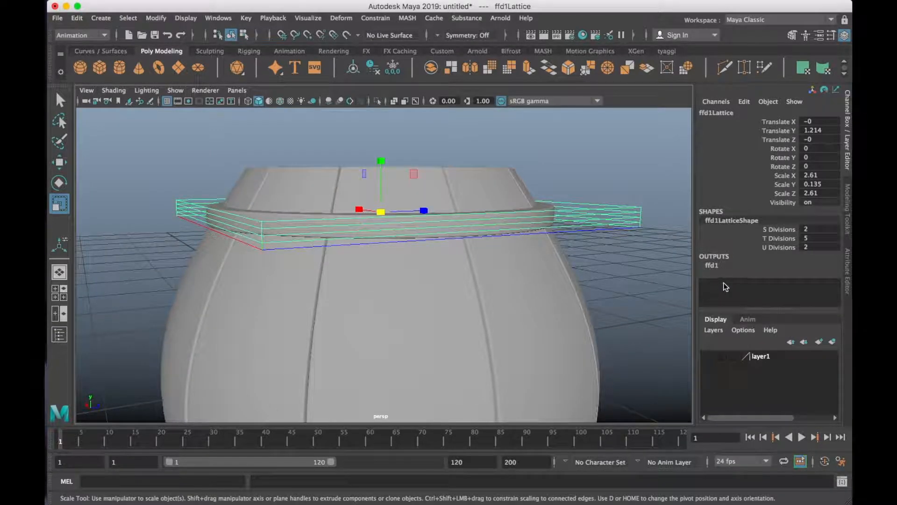
# Set the lattice's T Divisions to 2
pyautogui.click(711, 265)
pyautogui.click(774, 232)
pyautogui.moveTo(661, 273); pyautogui.dragTo(634, 272, button='middle')
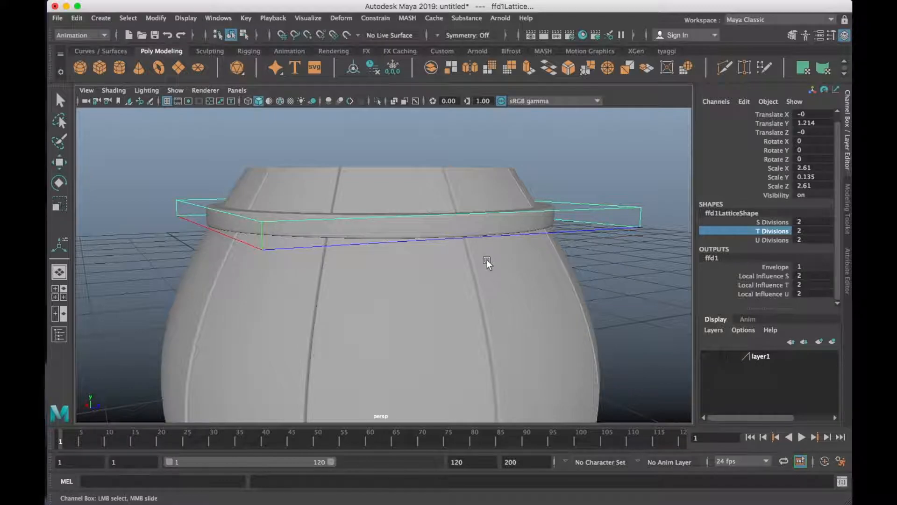
# In the side view, scale the lattice's upper points inward to about 0.946 in X and Z to taper the ring along the barrel
pyautogui.press('space')
pyautogui.press('space')
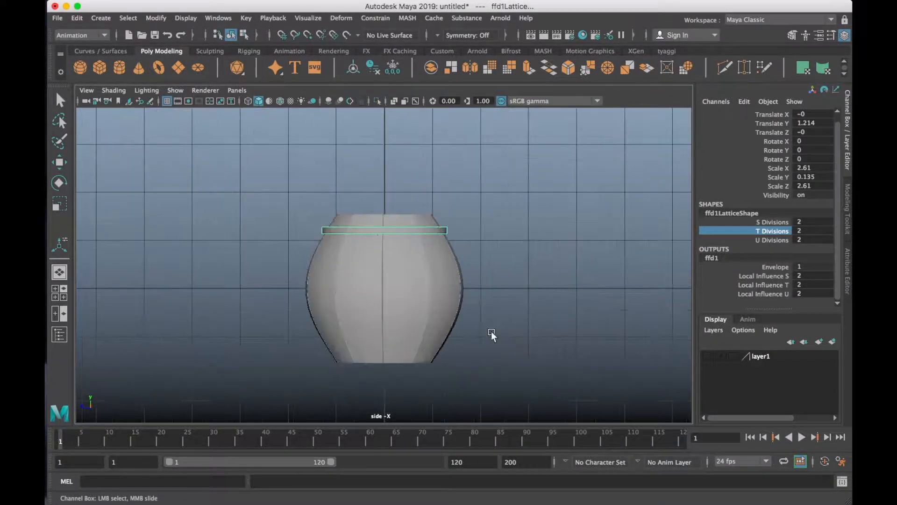
pyautogui.scroll(10, 386, 279)
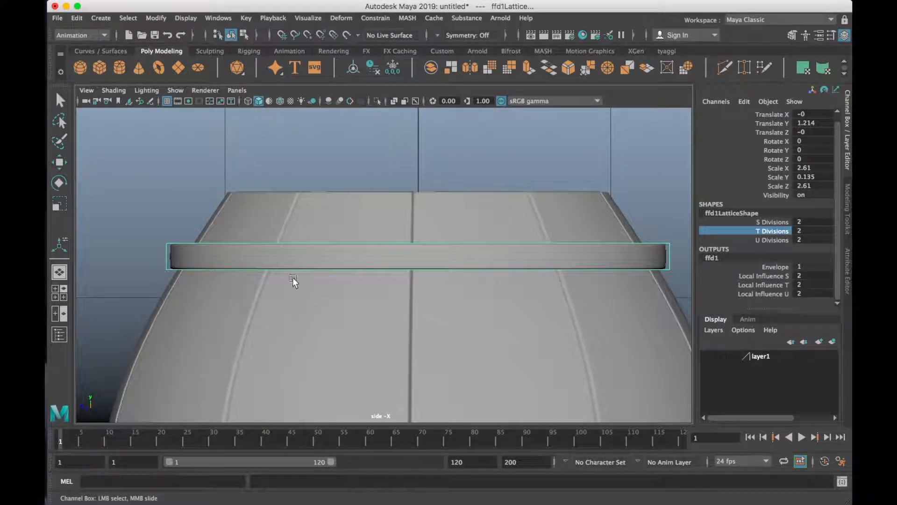
pyautogui.moveTo(165, 232); pyautogui.dragTo(165, 201, button='right')
pyautogui.press('r')
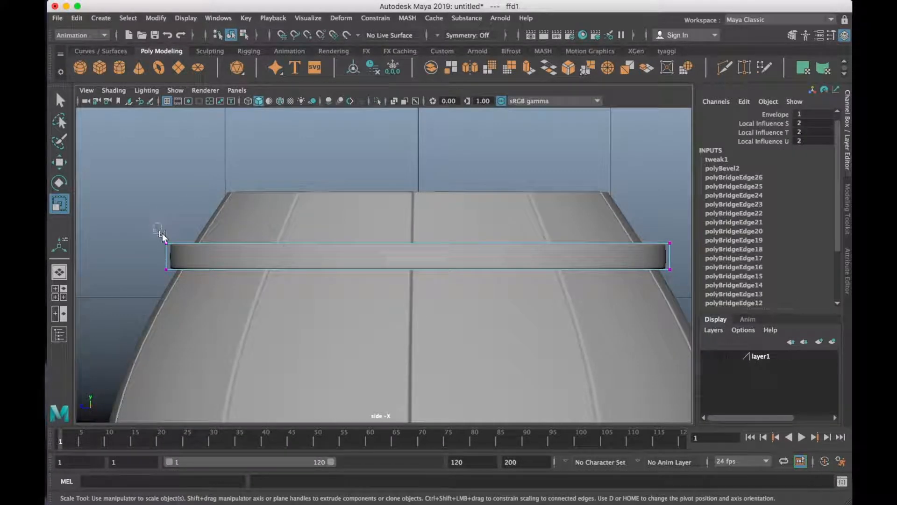
pyautogui.moveTo(177, 249); pyautogui.dragTo(178, 250)
pyautogui.keyDown('alt'); pyautogui.moveTo(339, 286); pyautogui.dragTo(194, 277, button='middle'); pyautogui.keyUp('alt')
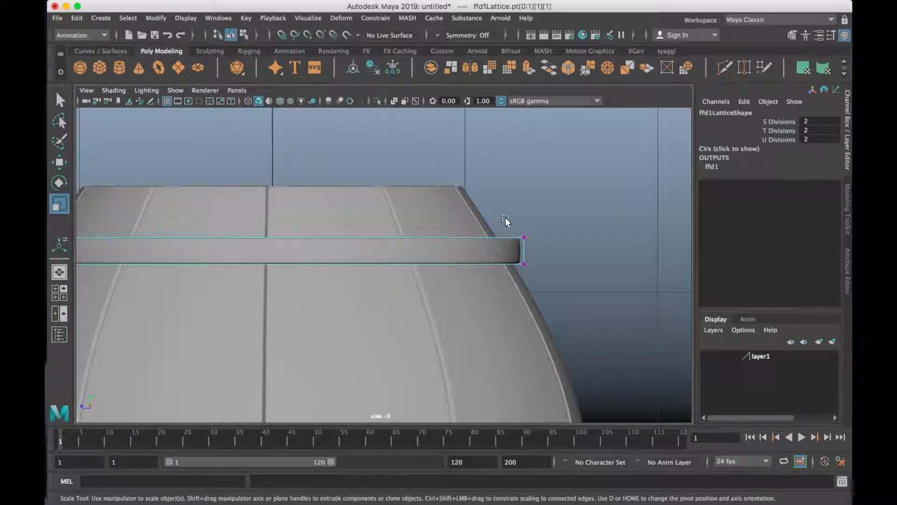
pyautogui.moveTo(540, 249); pyautogui.dragTo(539, 248)
pyautogui.scroll(-5, 419, 256)
pyautogui.scroll(4, 419, 256)
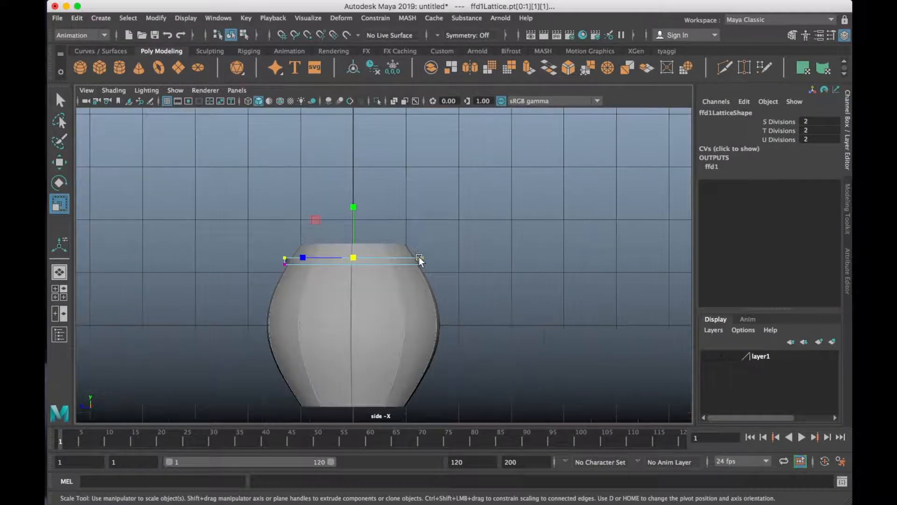
pyautogui.moveTo(338, 256); pyautogui.dragTo(330, 257)
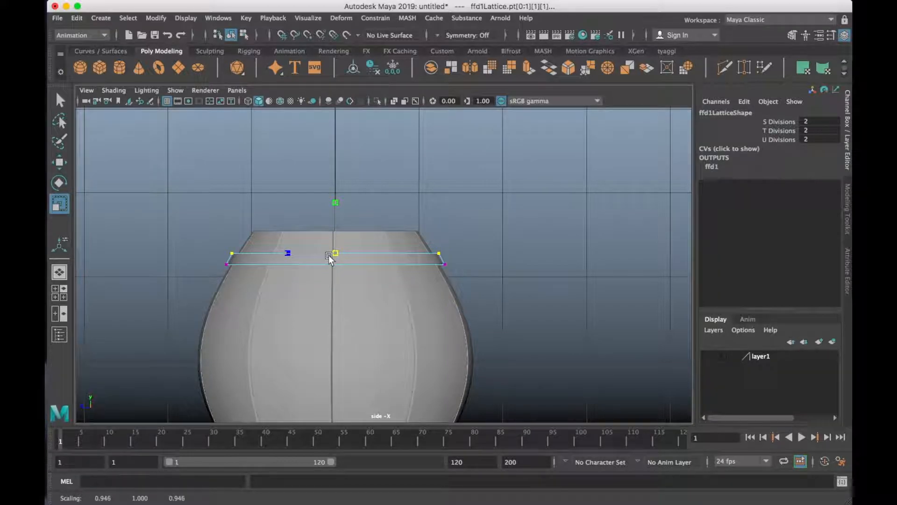
# Scale the lattice's upper points inward to about 0.996 in X and Z, and delete the ring's construction history
pyautogui.scroll(4, 329, 254)
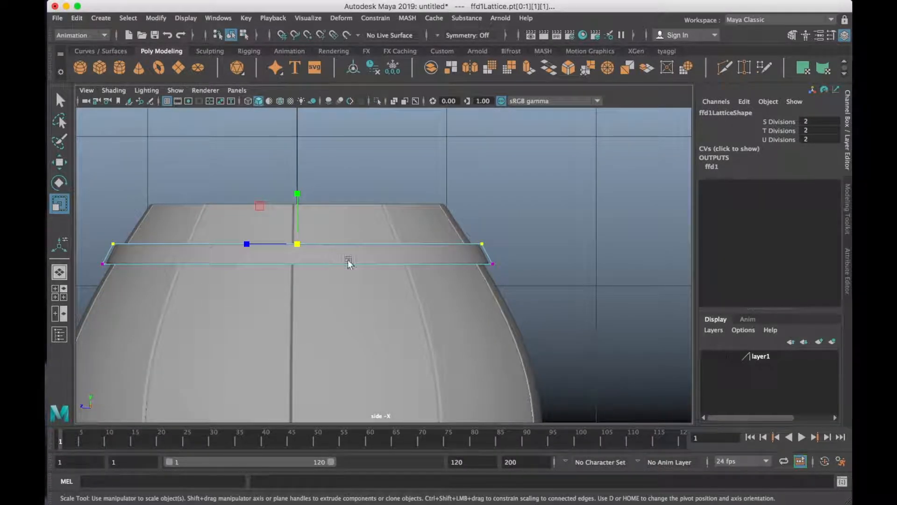
pyautogui.moveTo(300, 252); pyautogui.dragTo(297, 248)
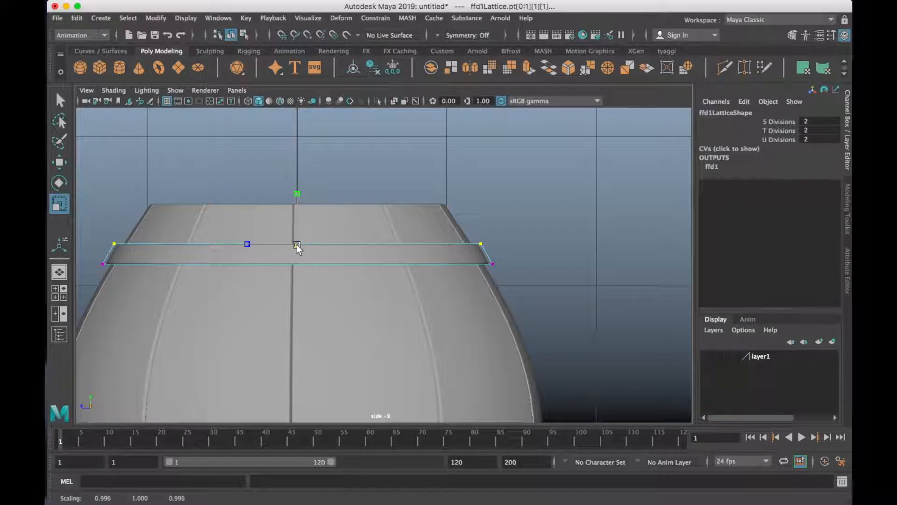
pyautogui.moveTo(363, 256); pyautogui.dragTo(479, 200, button='right')
pyautogui.click(458, 247)
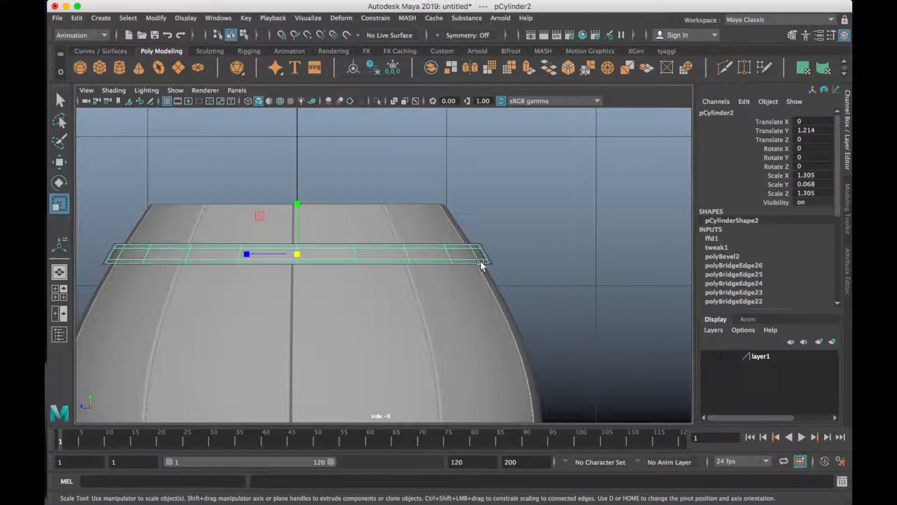
pyautogui.hotkey('alt', 'shift', 'd')
pyautogui.click(579, 235)
pyautogui.press('space')
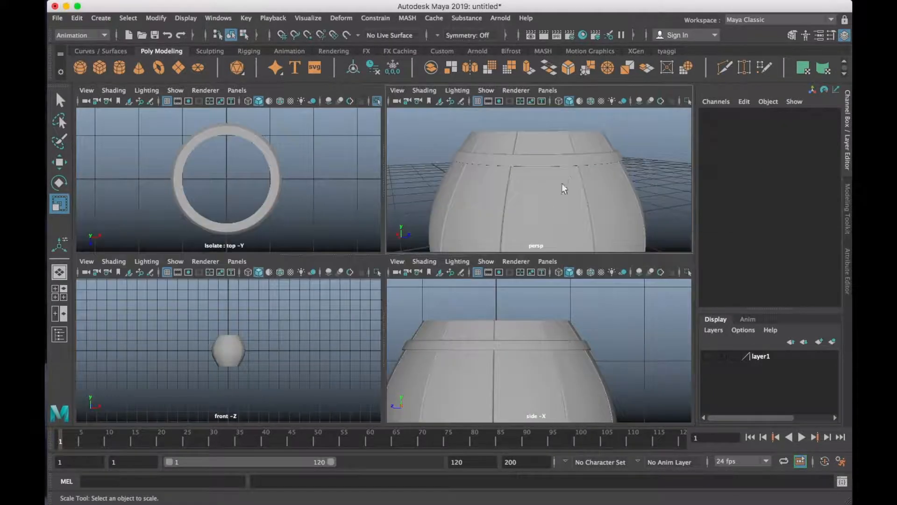
pyautogui.press('space')
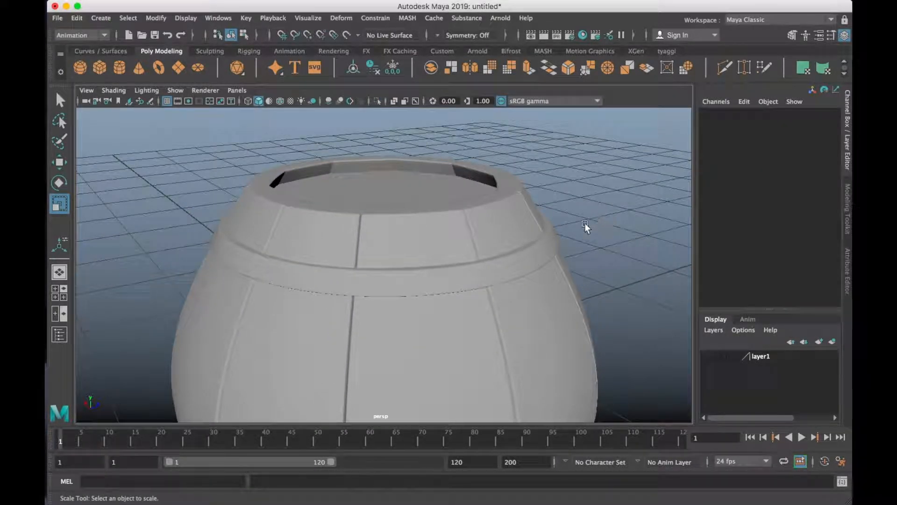
# Duplicate the hoop down to Translate Y 1.019 and enlarge the copy to Scale X and Z 1.421, Scale Y 0.074
pyautogui.click(474, 271)
pyautogui.press('w')
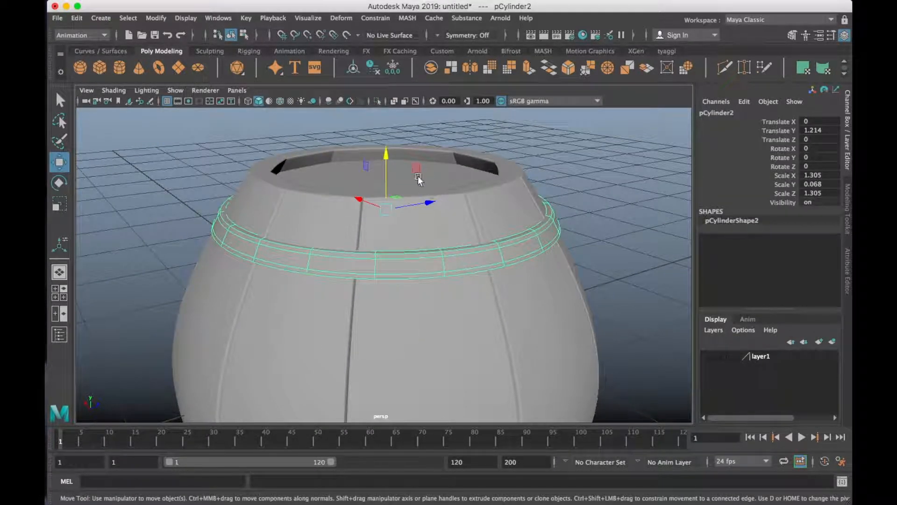
pyautogui.keyDown('shift'); pyautogui.moveTo(387, 152); pyautogui.dragTo(386, 178); pyautogui.keyUp('shift')
pyautogui.press('r')
pyautogui.moveTo(385, 233)
pyautogui.mouseDown()
pyautogui.moveTo(411, 239)
pyautogui.moveTo(361, 221)
pyautogui.mouseUp()
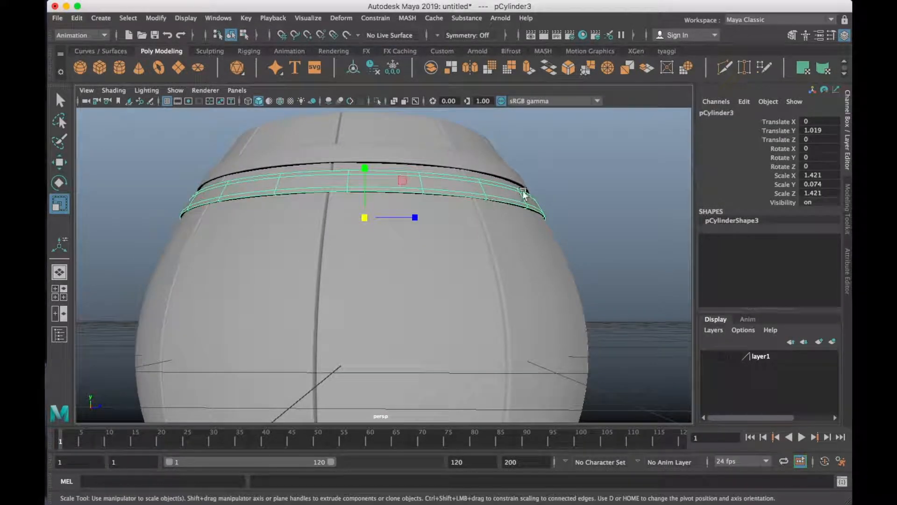
pyautogui.click(574, 180)
pyautogui.scroll(-5, 416, 224)
pyautogui.keyDown('alt'); pyautogui.moveTo(400, 268); pyautogui.dragTo(400, 281); pyautogui.keyUp('alt')
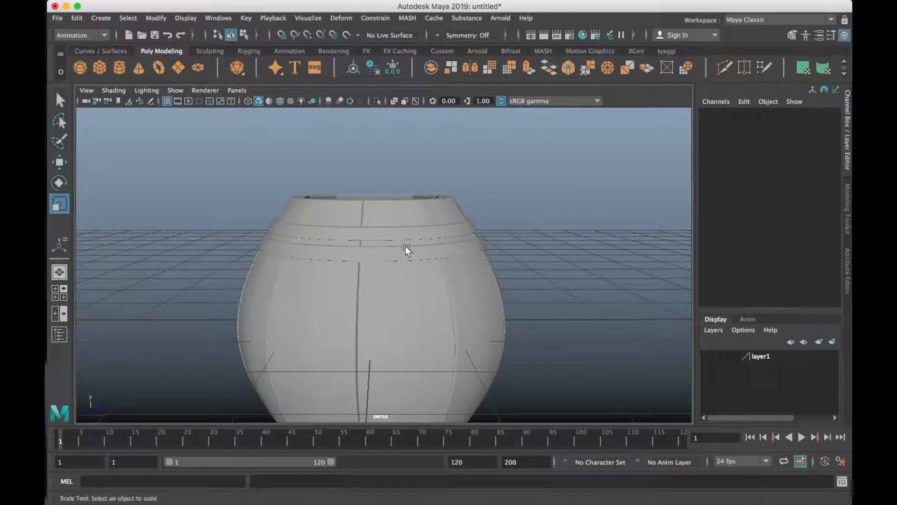
# Group the two upper hoops together
pyautogui.click(406, 233)
pyautogui.keyDown('shift'); pyautogui.click(402, 254); pyautogui.keyUp('shift')
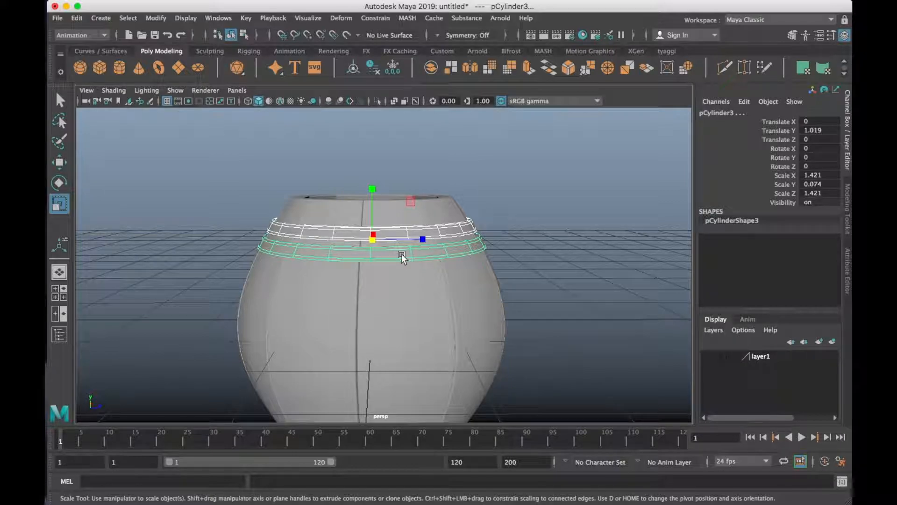
pyautogui.hotkey('ctrl', 'g')
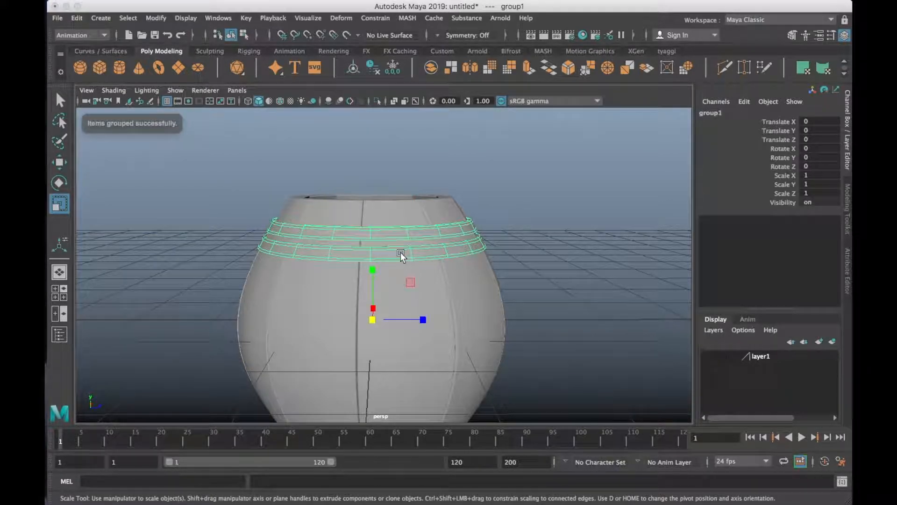
# Duplicate the hoop group and set the copy's Scale Y to -1 to mirror the hoops onto the barrel's lower end
pyautogui.keyDown('alt'); pyautogui.moveTo(464, 263); pyautogui.dragTo(557, 249); pyautogui.keyUp('alt')
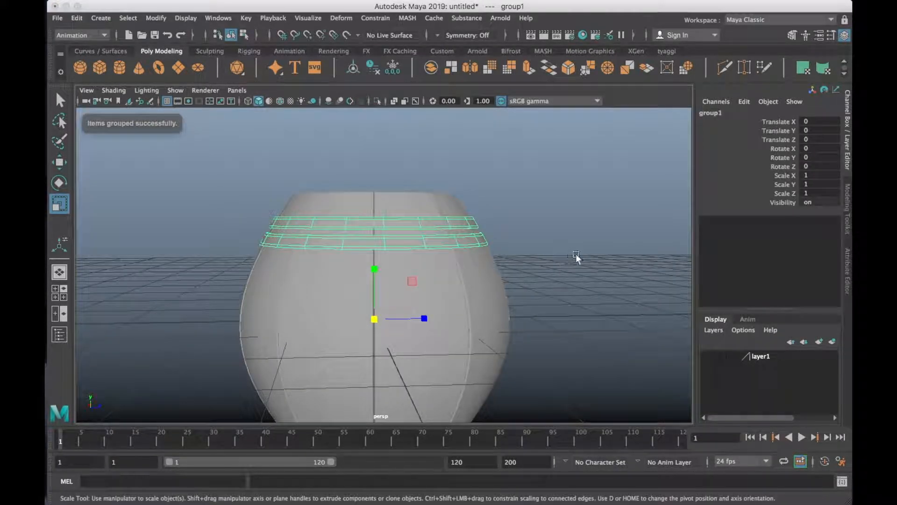
pyautogui.hotkey('ctrl', 'g')
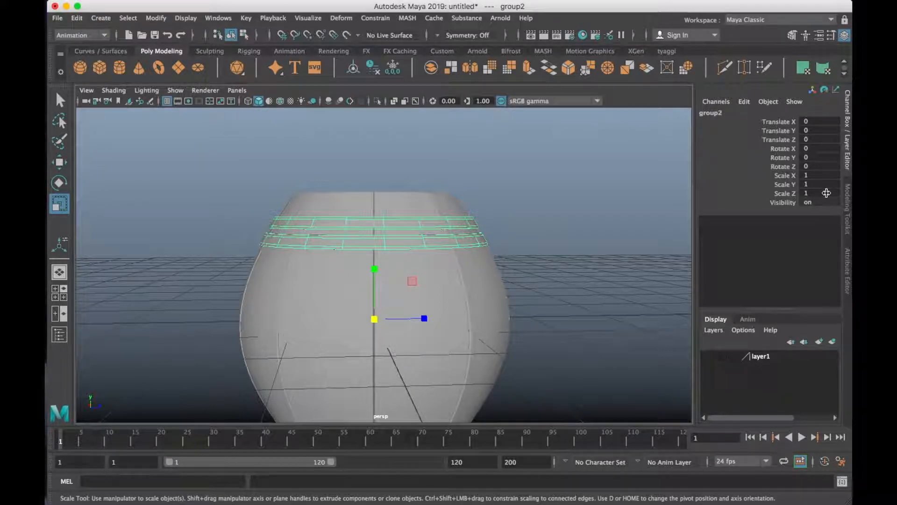
pyautogui.click(812, 185)
pyautogui.write('-1')
pyautogui.press('Return')
pyautogui.click(565, 273)
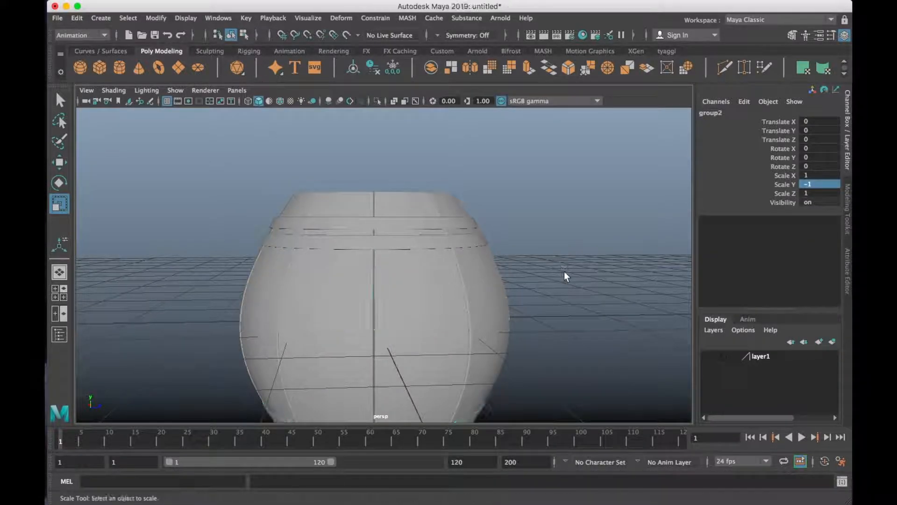
# Select all the barrel's staves, caps and hoops and group them as one object
pyautogui.scroll(3, 532, 271)
pyautogui.scroll(-5, 532, 271)
pyautogui.keyDown('alt'); pyautogui.moveTo(497, 292); pyautogui.dragTo(475, 302); pyautogui.keyUp('alt')
pyautogui.moveTo(419, 295); pyautogui.dragTo(477, 180, button='right')
pyautogui.scroll(2, 402, 245)
pyautogui.scroll(-3, 402, 246)
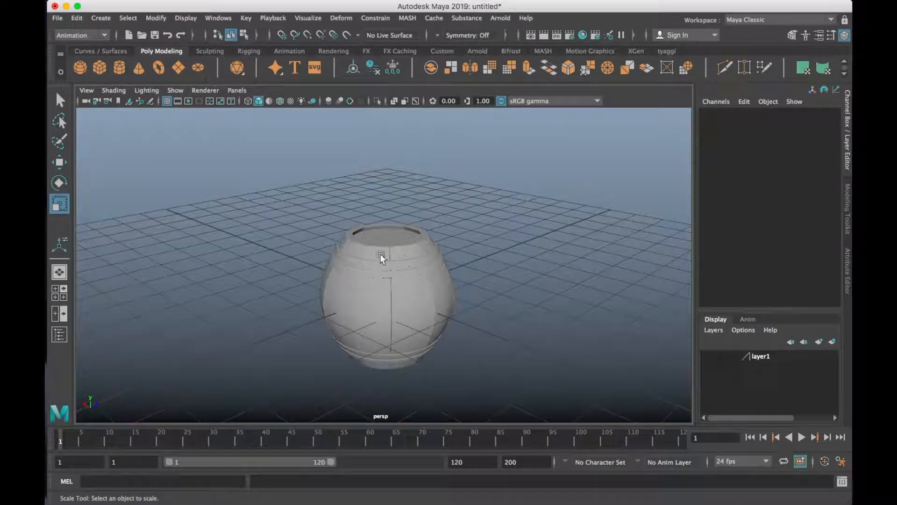
pyautogui.moveTo(231, 177); pyautogui.dragTo(497, 449)
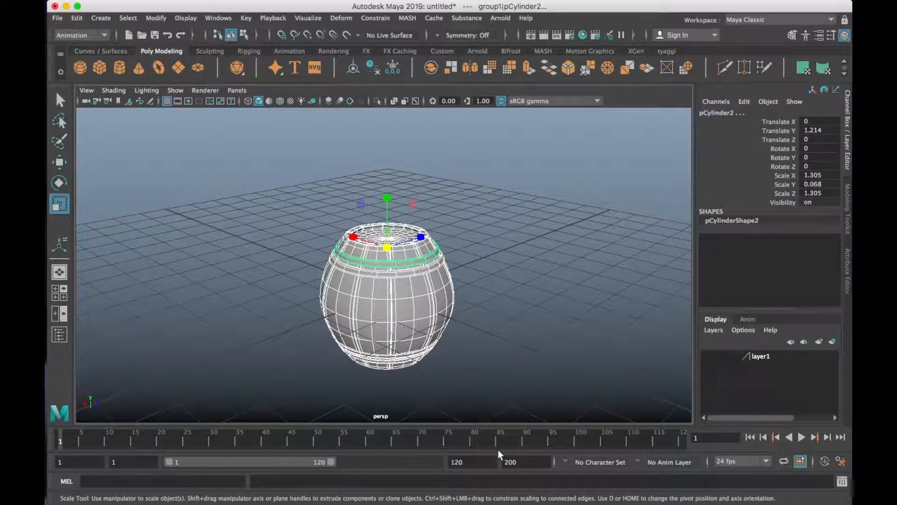
pyautogui.press('super+g')
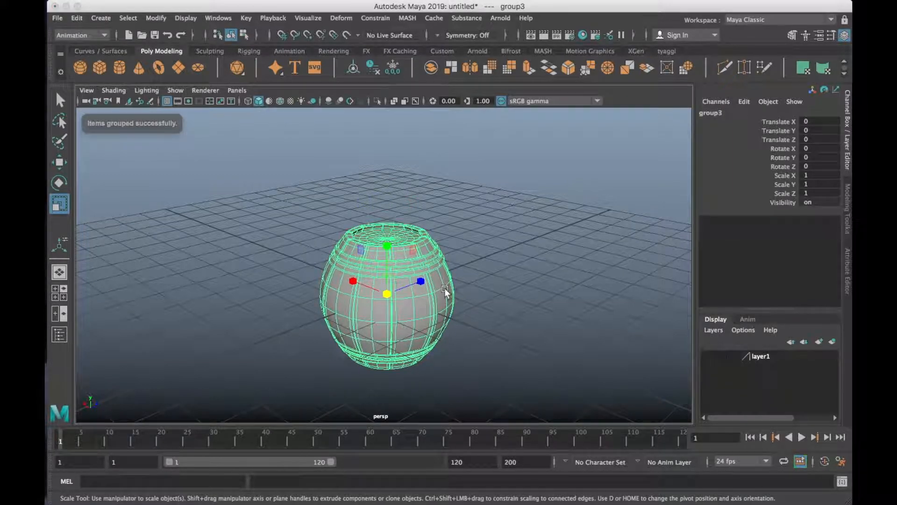
pyautogui.click(594, 164)
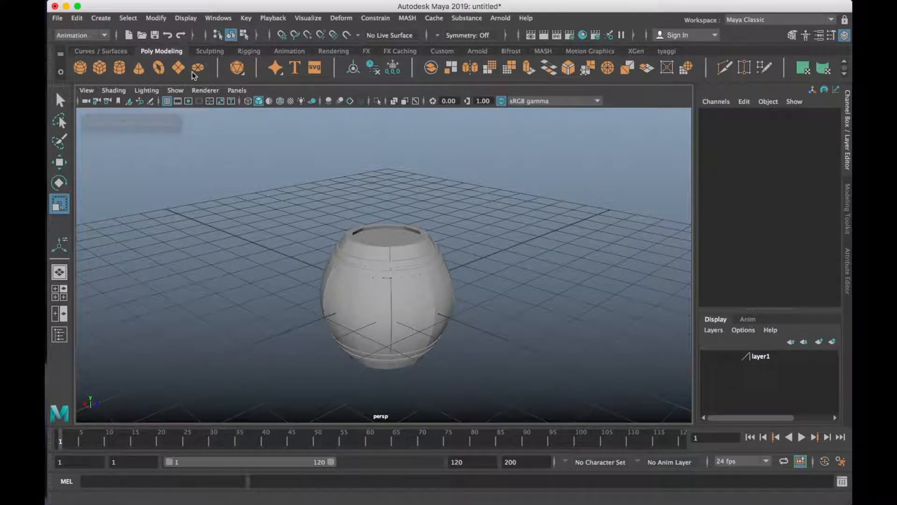
# Create a polygon plane as the ground and scale it uniformly to about 91.577
pyautogui.click(178, 69)
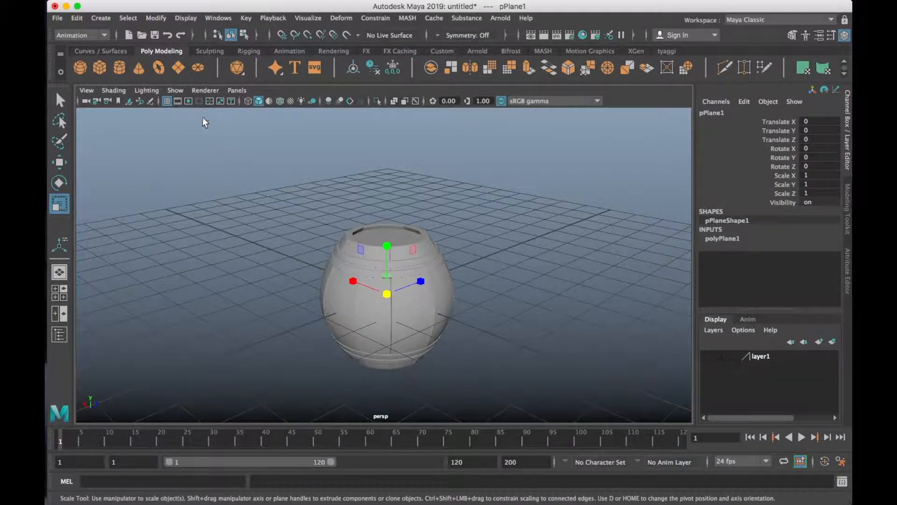
pyautogui.moveTo(388, 293); pyautogui.dragTo(463, 293)
pyautogui.moveTo(598, 388); pyautogui.dragTo(603, 388)
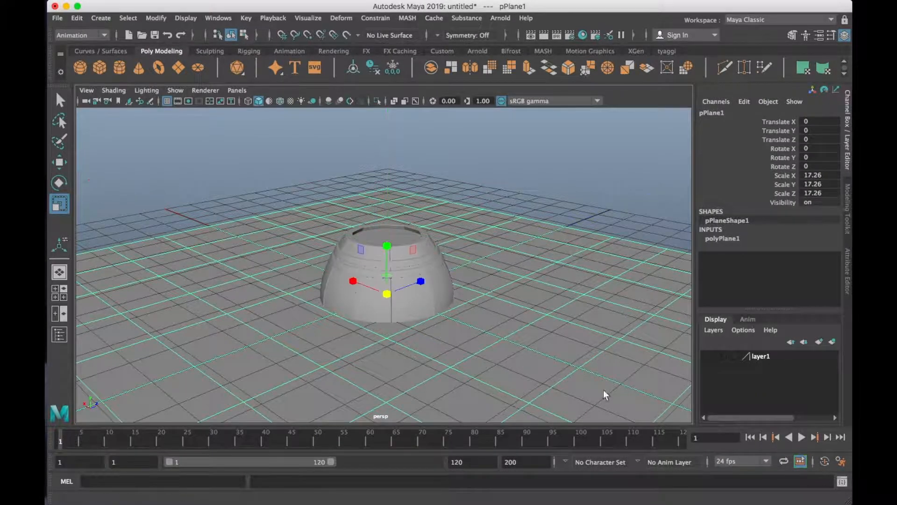
pyautogui.scroll(5, 349, 245)
pyautogui.scroll(-15, 349, 246)
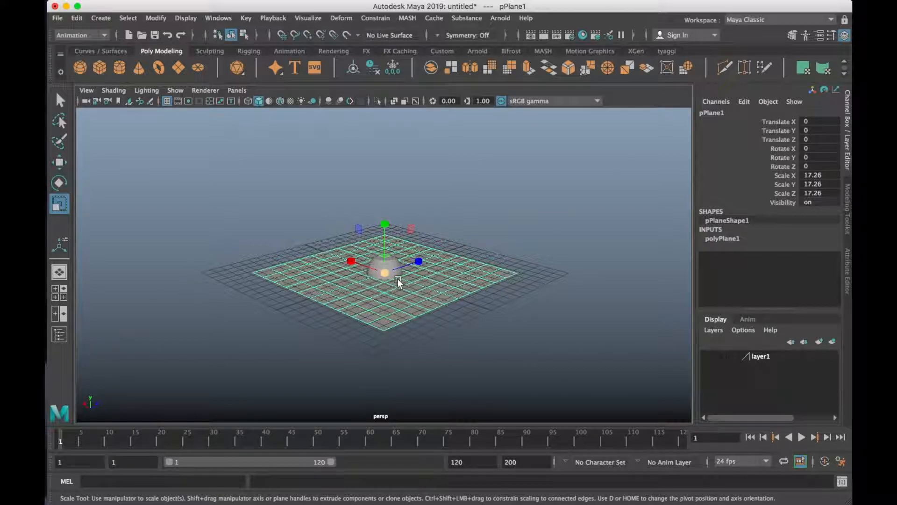
pyautogui.moveTo(383, 272); pyautogui.dragTo(556, 251)
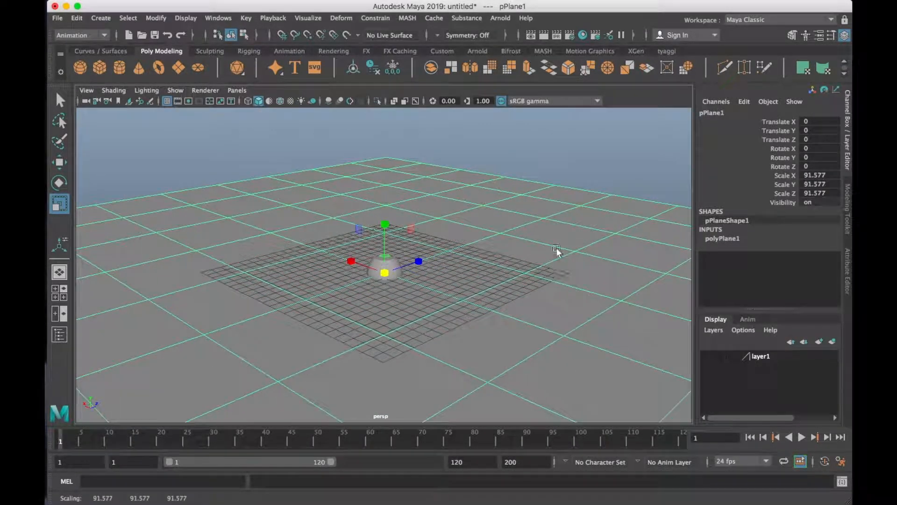
pyautogui.click(565, 161)
# Raise the whole barrel group above the ground plane to Translate Y 1.749, and hide the perspective grid
pyautogui.scroll(6, 394, 257)
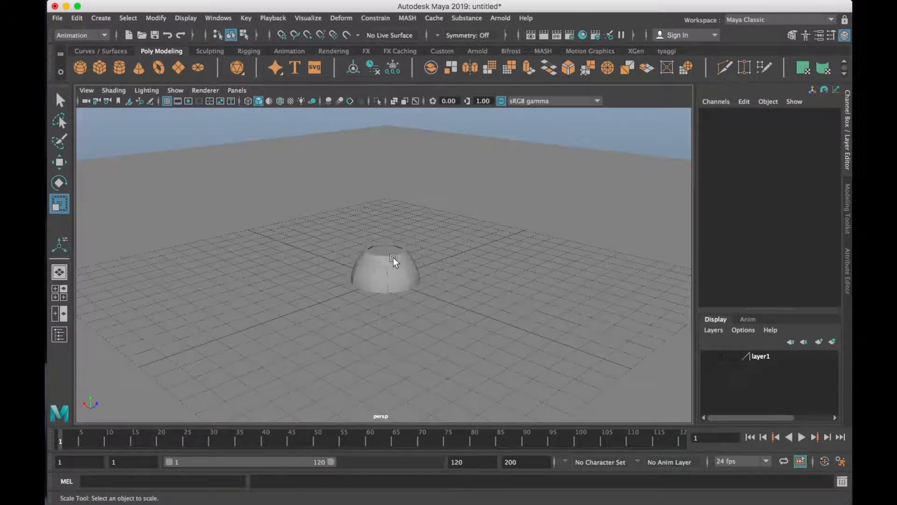
pyautogui.click(393, 285)
pyautogui.hotkey('ctrl', 'g')
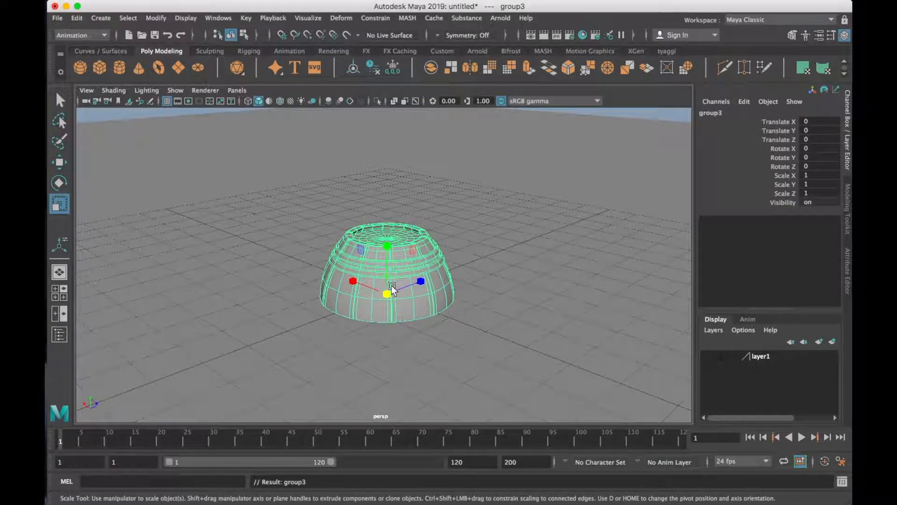
pyautogui.press('w')
pyautogui.moveTo(386, 263); pyautogui.dragTo(385, 171)
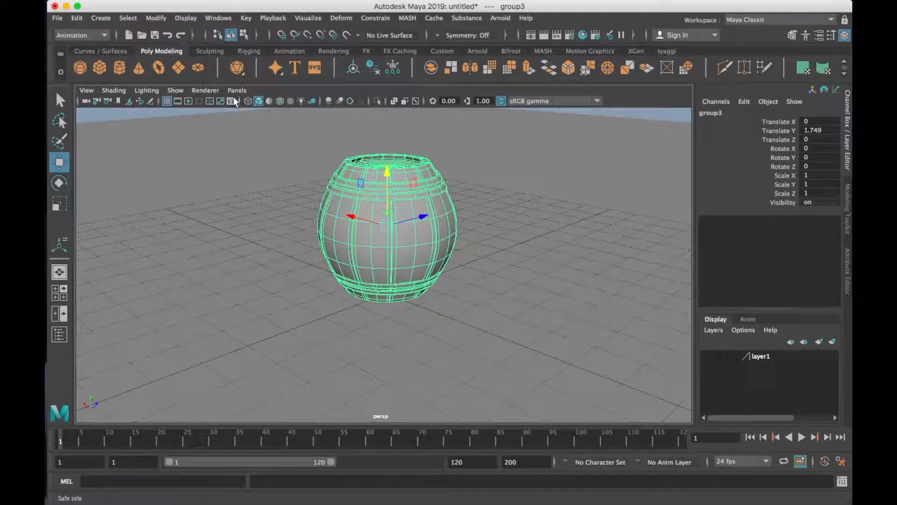
pyautogui.click(168, 102)
pyautogui.keyDown('alt'); pyautogui.moveTo(213, 167); pyautogui.dragTo(213, 157); pyautogui.keyUp('alt')
# In the side view, lower the barrel group to Translate Y 1.574 so its base rests on the ground line
pyautogui.press('space')
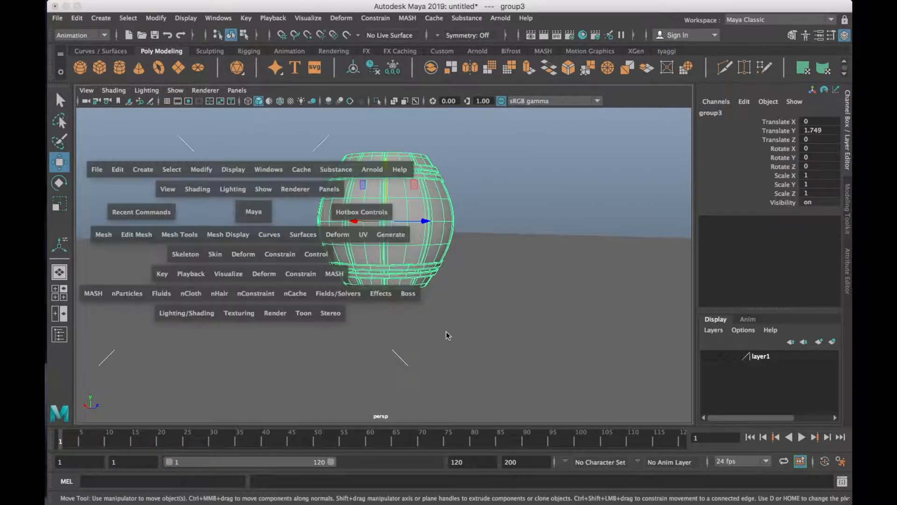
pyautogui.press('space')
pyautogui.scroll(-5, 480, 324)
pyautogui.scroll(3, 480, 324)
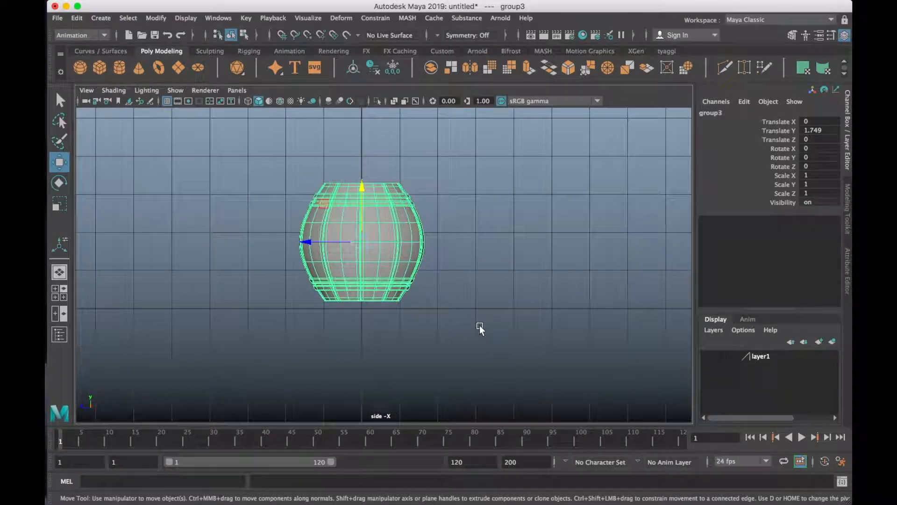
pyautogui.scroll(1, 397, 211)
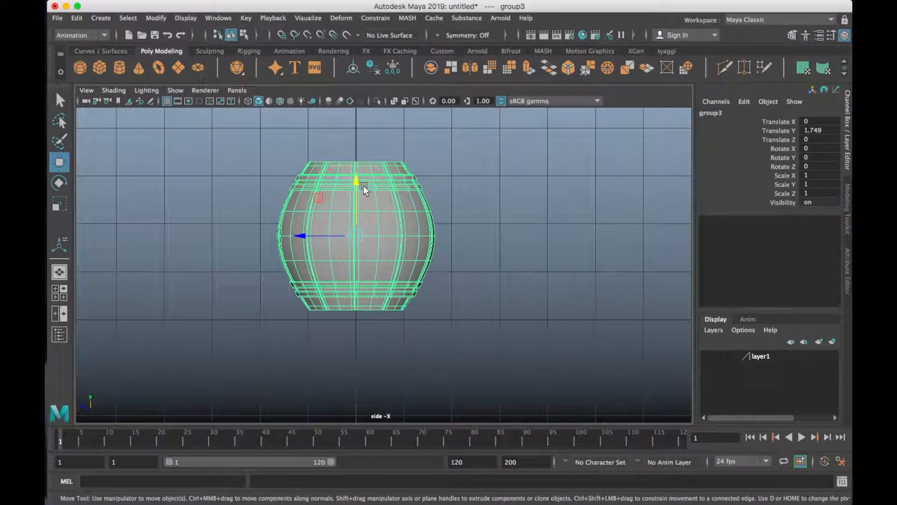
pyautogui.moveTo(359, 183); pyautogui.dragTo(359, 190)
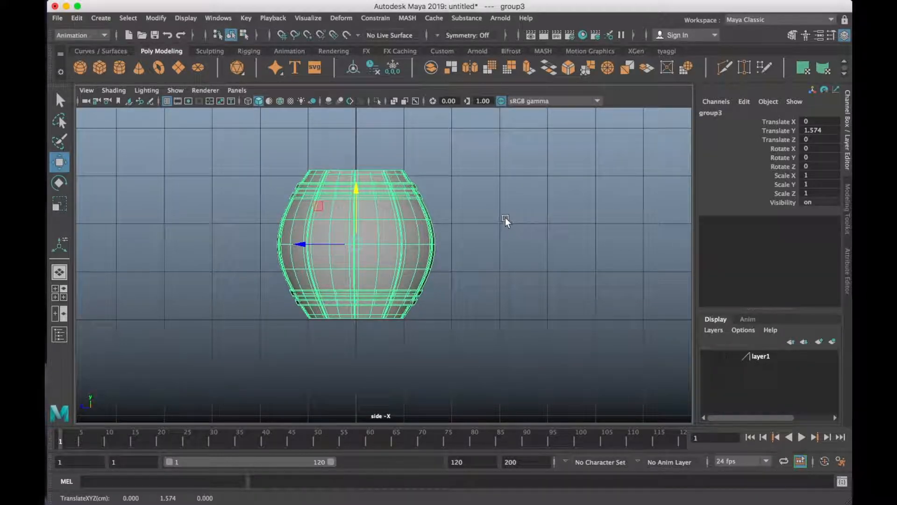
pyautogui.press('space')
pyautogui.press('space')
pyautogui.click(504, 169)
# Duplicate the whole barrel group and move the copy along X to Translate X -3.394
pyautogui.moveTo(395, 265)
pyautogui.keyDown('alt'); pyautogui.mouseDown()
pyautogui.moveTo(390, 279)
pyautogui.moveTo(380, 262)
pyautogui.mouseUp(); pyautogui.keyUp('alt')
pyautogui.click(377, 248)
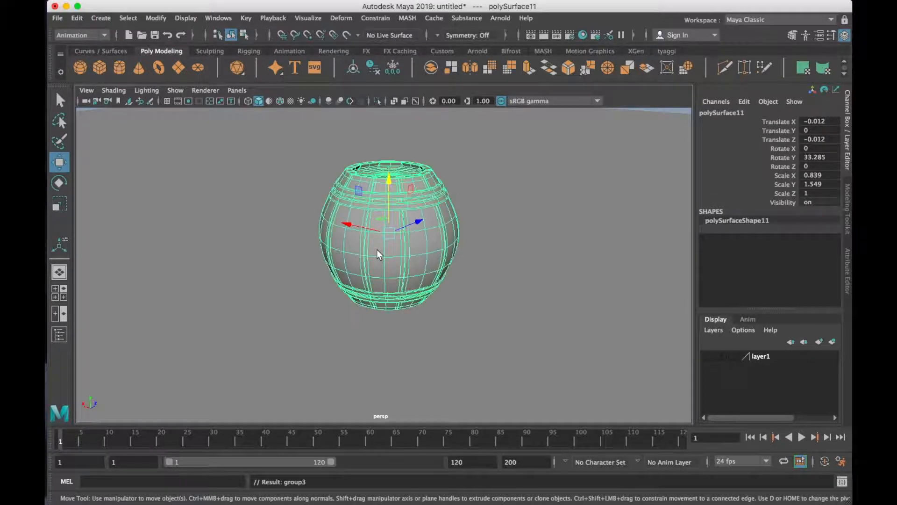
pyautogui.press('Up')
pyautogui.keyDown('alt'); pyautogui.moveTo(414, 271); pyautogui.dragTo(274, 305); pyautogui.keyUp('alt')
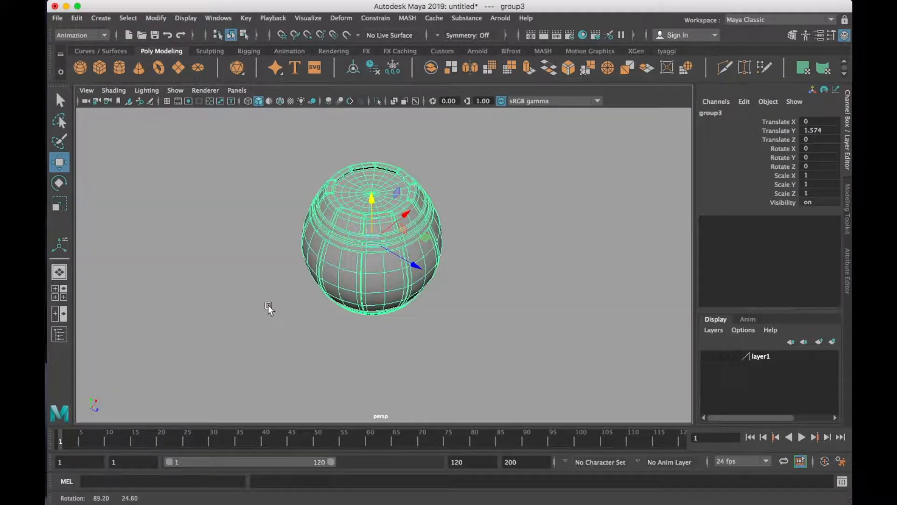
pyautogui.moveTo(423, 223)
pyautogui.keyDown('shift'); pyautogui.mouseDown()
pyautogui.moveTo(287, 267)
pyautogui.moveTo(396, 231)
pyautogui.moveTo(398, 245)
pyautogui.mouseUp(); pyautogui.keyUp('shift')
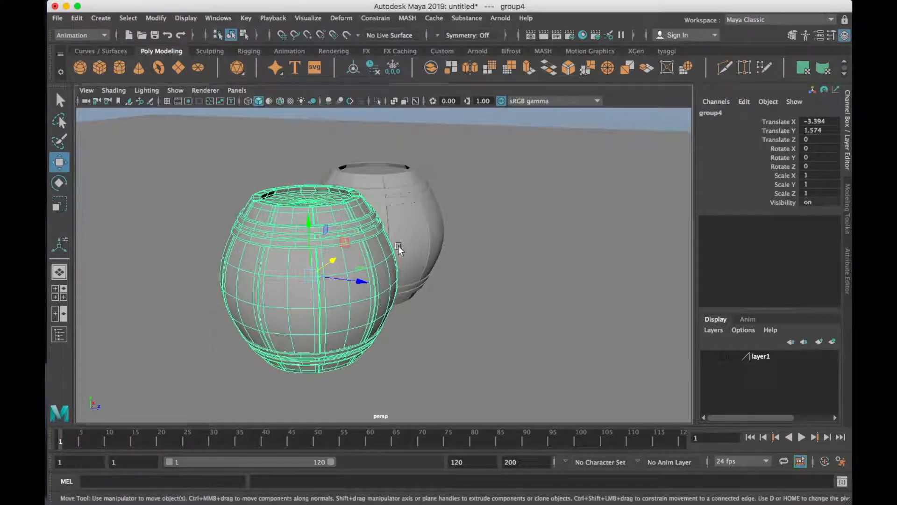
# Duplicate the second barrel and place the third one at Translate X -1.69 and Translate Z 3.204
pyautogui.keyDown('shift'); pyautogui.moveTo(362, 281); pyautogui.dragTo(565, 282); pyautogui.keyUp('shift')
pyautogui.keyDown('alt'); pyautogui.moveTo(461, 270); pyautogui.dragTo(435, 296); pyautogui.keyUp('alt')
pyautogui.keyDown('alt'); pyautogui.moveTo(436, 295); pyautogui.dragTo(439, 210, button='middle'); pyautogui.keyUp('alt')
pyautogui.keyDown('alt'); pyautogui.moveTo(385, 256); pyautogui.dragTo(358, 283); pyautogui.keyUp('alt')
pyautogui.moveTo(391, 319); pyautogui.dragTo(513, 320)
# Tilt the third barrel to Rotate X -39.531
pyautogui.keyDown('alt'); pyautogui.moveTo(559, 280); pyautogui.dragTo(467, 309); pyautogui.keyUp('alt')
pyautogui.keyDown('alt'); pyautogui.moveTo(467, 310); pyautogui.dragTo(428, 347); pyautogui.keyUp('alt')
pyautogui.moveTo(564, 335); pyautogui.dragTo(478, 275)
pyautogui.press('e')
# In the side view, raise the tilted barrel to Translate Y 1.834 and nudge it away from the upright barrels
pyautogui.press('space')
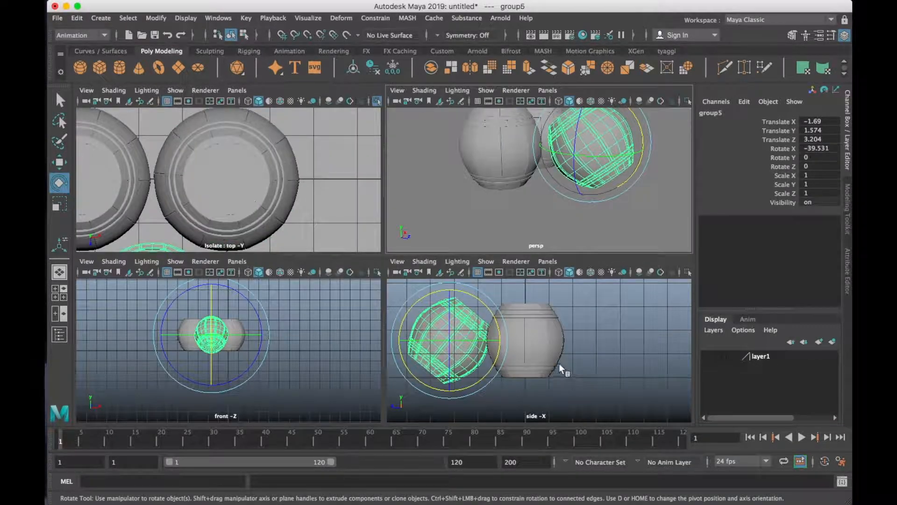
pyautogui.press('space')
pyautogui.scroll(1, 386, 312)
pyautogui.keyDown('alt'); pyautogui.moveTo(327, 313); pyautogui.dragTo(491, 363, button='middle'); pyautogui.keyUp('alt')
pyautogui.press('w')
pyautogui.moveTo(321, 242); pyautogui.dragTo(323, 223)
pyautogui.moveTo(289, 271); pyautogui.dragTo(275, 271)
pyautogui.press('space')
pyautogui.press('space')
# Shift the tilted barrel along Z to Translate Z 2.878 so it leans against the upright barrels
pyautogui.keyDown('alt'); pyautogui.moveTo(493, 284); pyautogui.dragTo(531, 321); pyautogui.keyUp('alt')
pyautogui.moveTo(599, 246); pyautogui.dragTo(560, 245)
pyautogui.keyDown('alt'); pyautogui.moveTo(528, 284); pyautogui.dragTo(498, 248); pyautogui.keyUp('alt')
pyautogui.scroll(3, 498, 248)
pyautogui.scroll(-5, 498, 248)
pyautogui.keyDown('alt'); pyautogui.moveTo(470, 280); pyautogui.dragTo(441, 275); pyautogui.keyUp('alt')
pyautogui.keyDown('alt'); pyautogui.moveTo(474, 254); pyautogui.dragTo(476, 279, button='middle'); pyautogui.keyUp('alt')
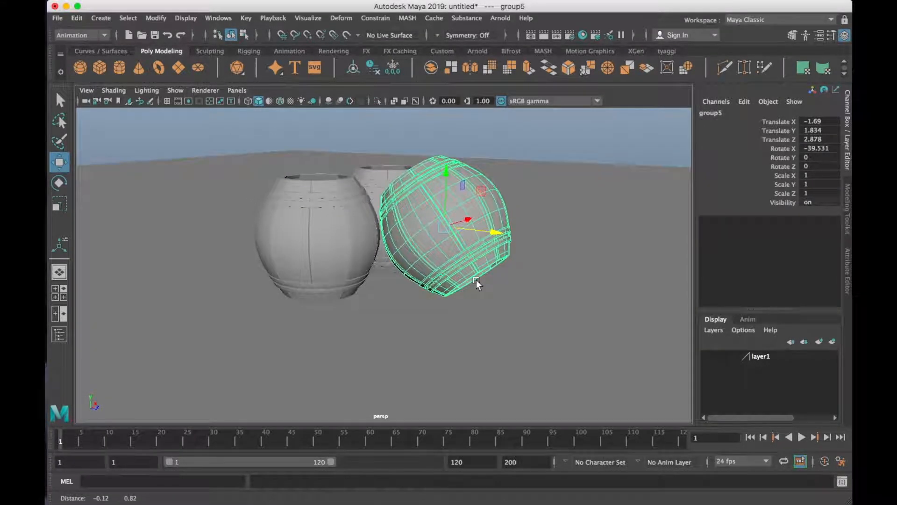
pyautogui.click(575, 136)
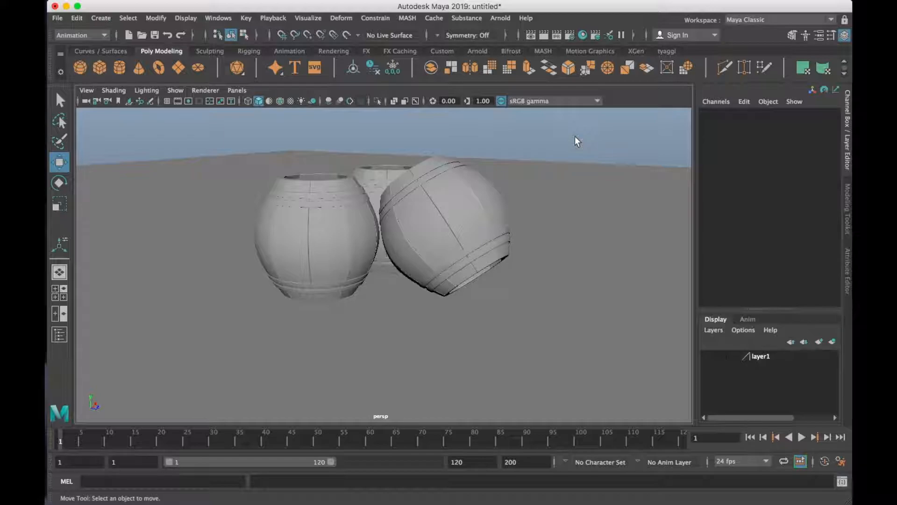
# Create a spot light and look through it to see the scene from the light's viewpoint
pyautogui.click(98, 18)
pyautogui.moveTo(128, 19)
pyautogui.moveTo(95, 20)
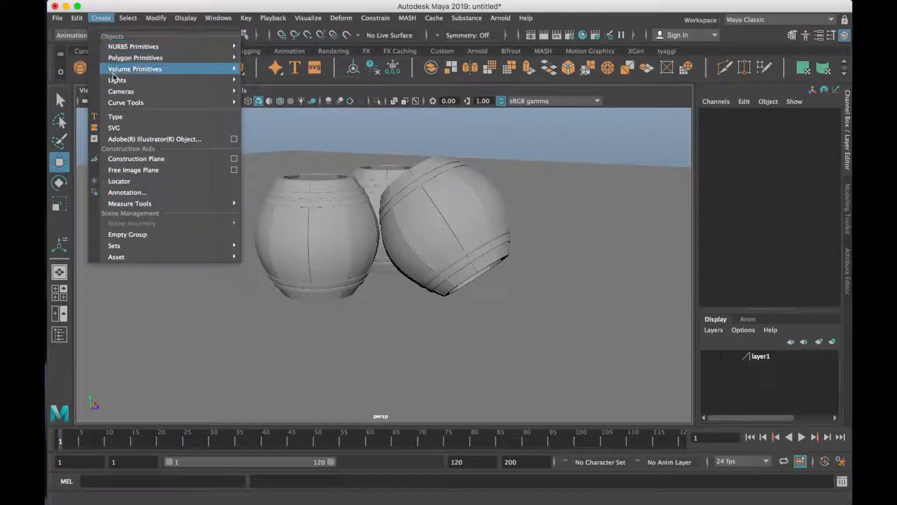
pyautogui.moveTo(226, 86)
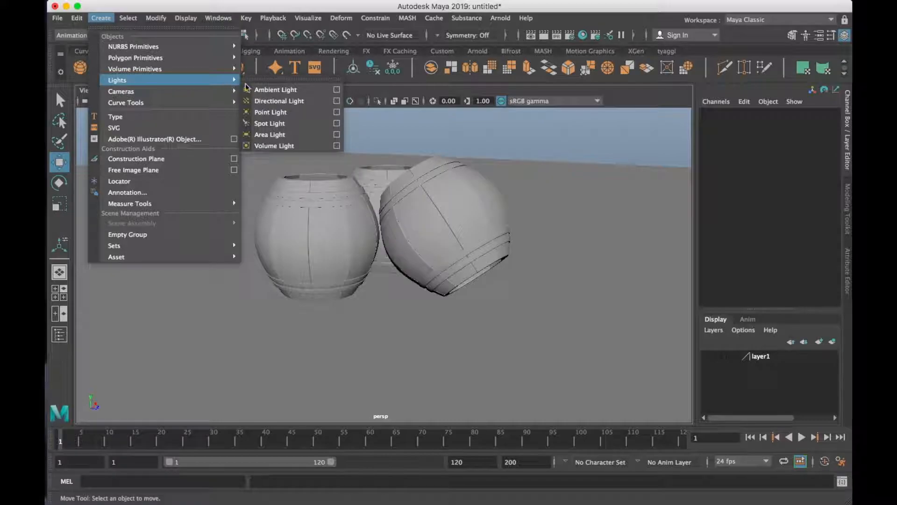
pyautogui.click(286, 123)
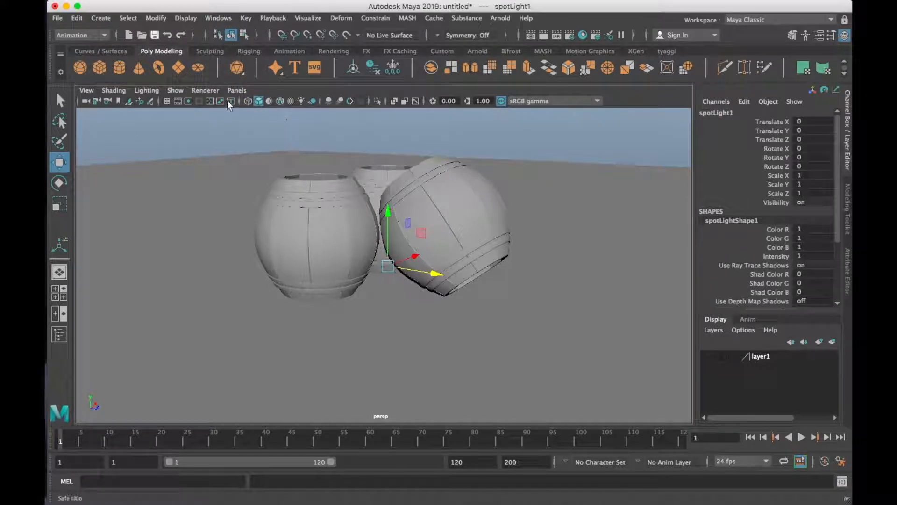
pyautogui.click(235, 90)
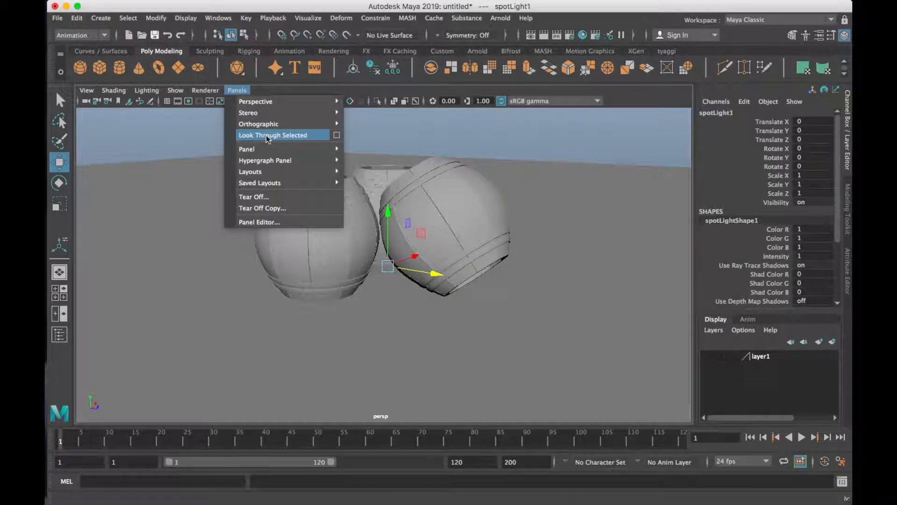
pyautogui.click(268, 135)
# Aim the spot light down at the barrels from Translate 1.121, 10.185, 11.281 with Rotate X -36 and Rotate Y 11.6, and return to the persp view
pyautogui.scroll(3, 311, 214)
pyautogui.scroll(-10, 310, 214)
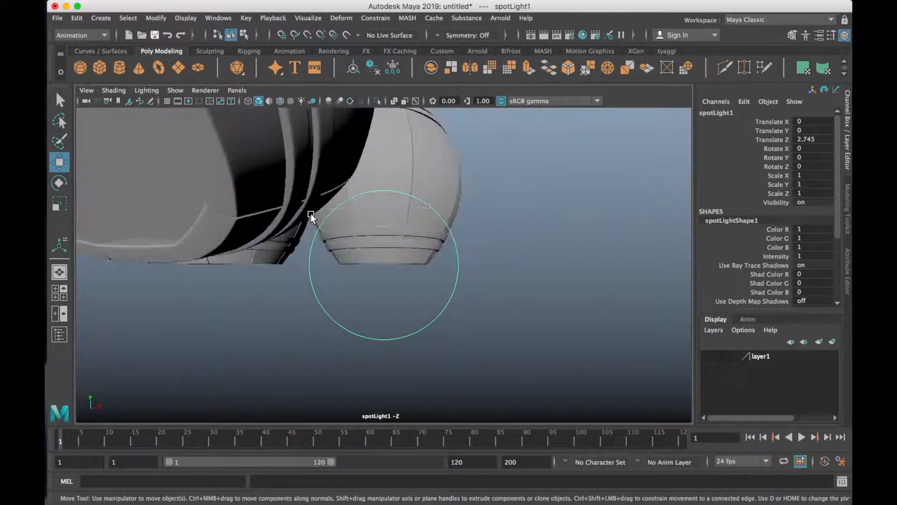
pyautogui.keyDown('alt'); pyautogui.moveTo(281, 216); pyautogui.dragTo(377, 270); pyautogui.keyUp('alt')
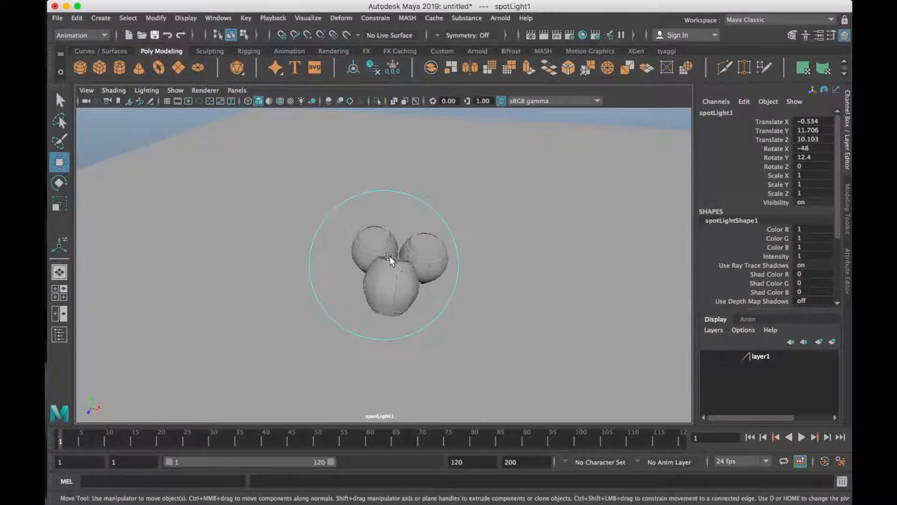
pyautogui.keyDown('alt'); pyautogui.moveTo(389, 256); pyautogui.dragTo(381, 249, button='middle'); pyautogui.keyUp('alt')
pyautogui.keyDown('alt'); pyautogui.moveTo(380, 250); pyautogui.dragTo(385, 244); pyautogui.keyUp('alt')
pyautogui.keyDown('alt'); pyautogui.moveTo(395, 239); pyautogui.dragTo(388, 248, button='middle'); pyautogui.keyUp('alt')
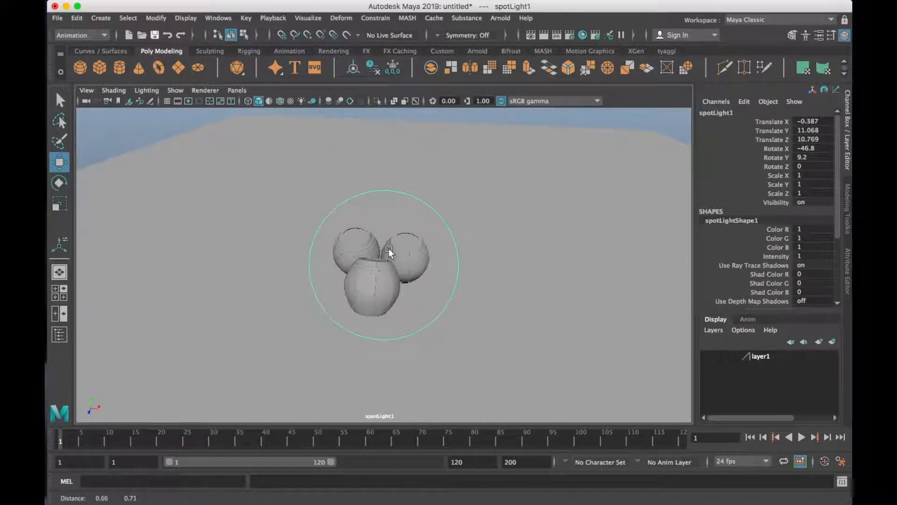
pyautogui.moveTo(388, 248)
pyautogui.keyDown('alt'); pyautogui.mouseDown()
pyautogui.moveTo(392, 240)
pyautogui.moveTo(389, 250)
pyautogui.moveTo(383, 245)
pyautogui.mouseUp(); pyautogui.keyUp('alt')
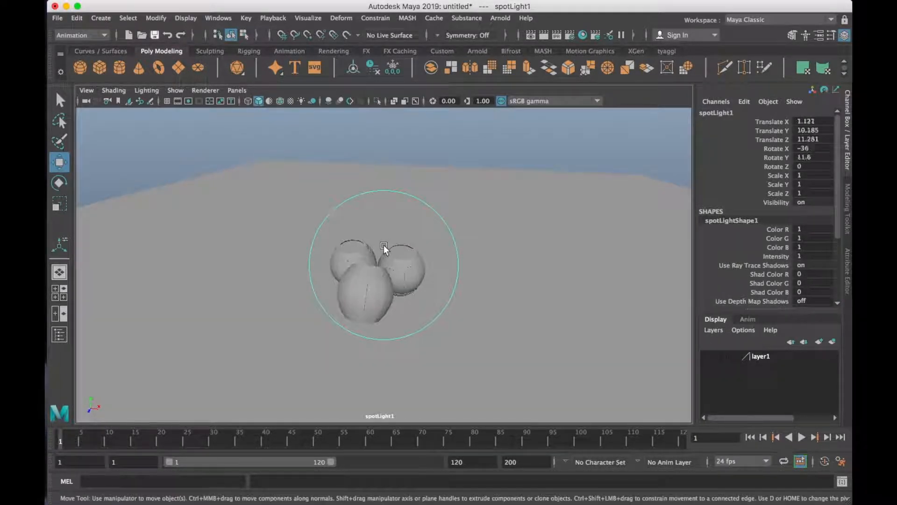
pyautogui.click(237, 91)
pyautogui.moveTo(271, 106)
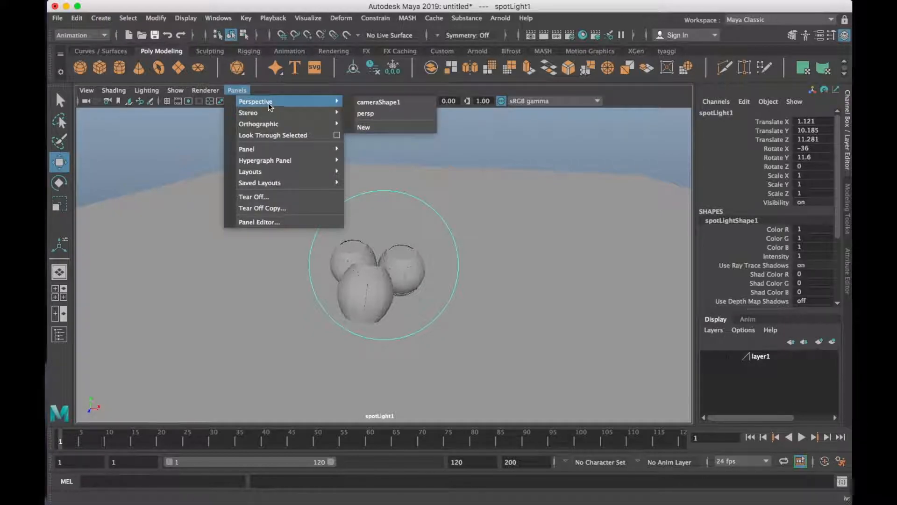
pyautogui.click(374, 114)
# Frame the barrels in the perspective view and set the spot light's intensity to 5000
pyautogui.keyDown('alt'); pyautogui.moveTo(418, 163); pyautogui.dragTo(415, 163); pyautogui.keyUp('alt')
pyautogui.scroll(2, 414, 162)
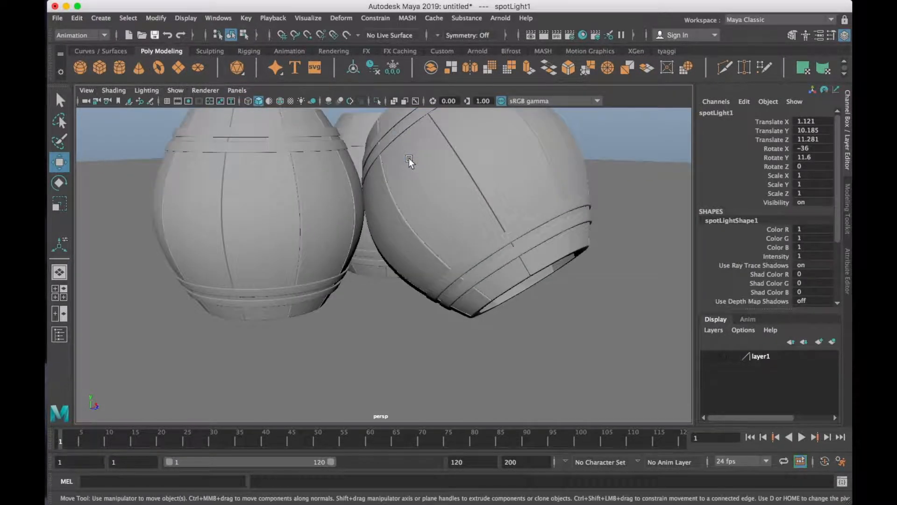
pyautogui.scroll(-8, 410, 161)
pyautogui.scroll(3, 409, 162)
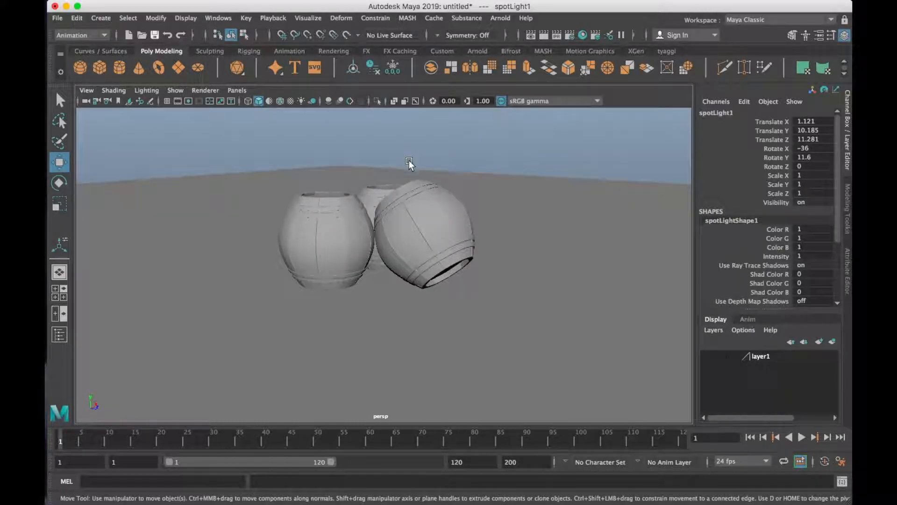
pyautogui.keyDown('alt'); pyautogui.moveTo(409, 160); pyautogui.dragTo(409, 159); pyautogui.keyUp('alt')
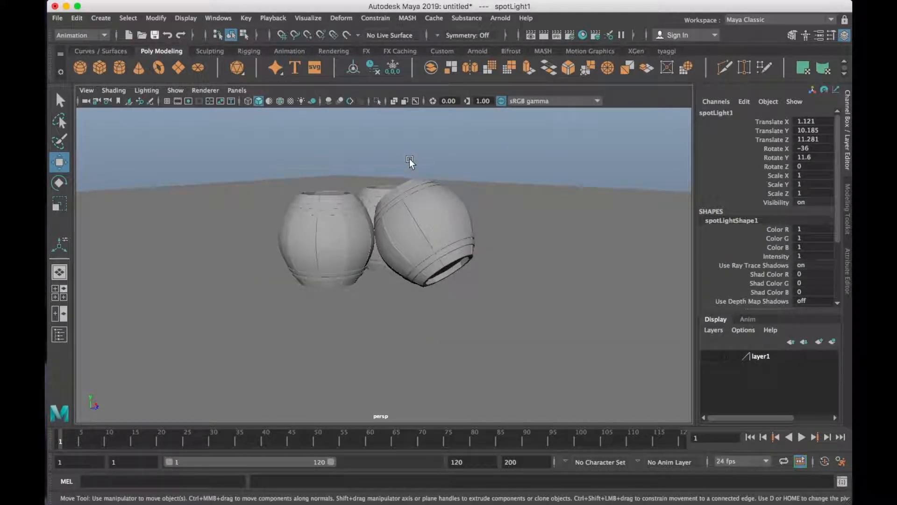
pyautogui.hotkey('ctrl', 'a')
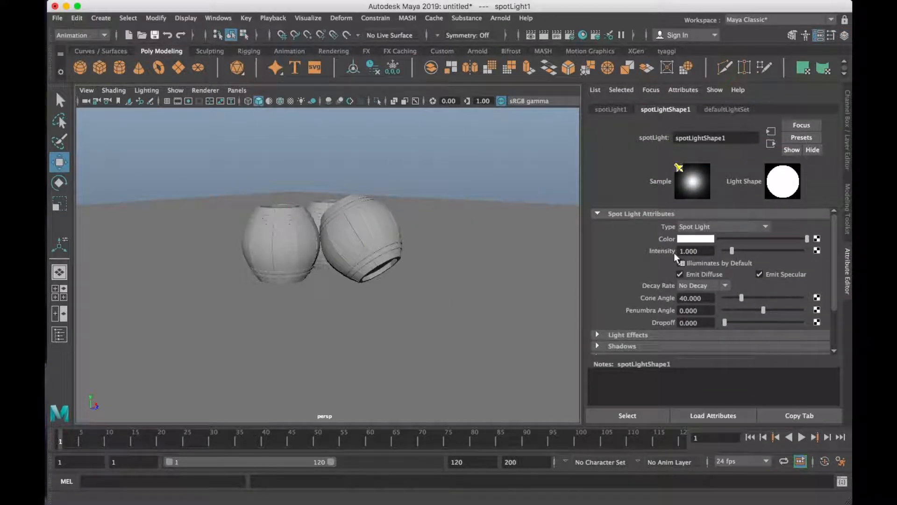
pyautogui.click(701, 251)
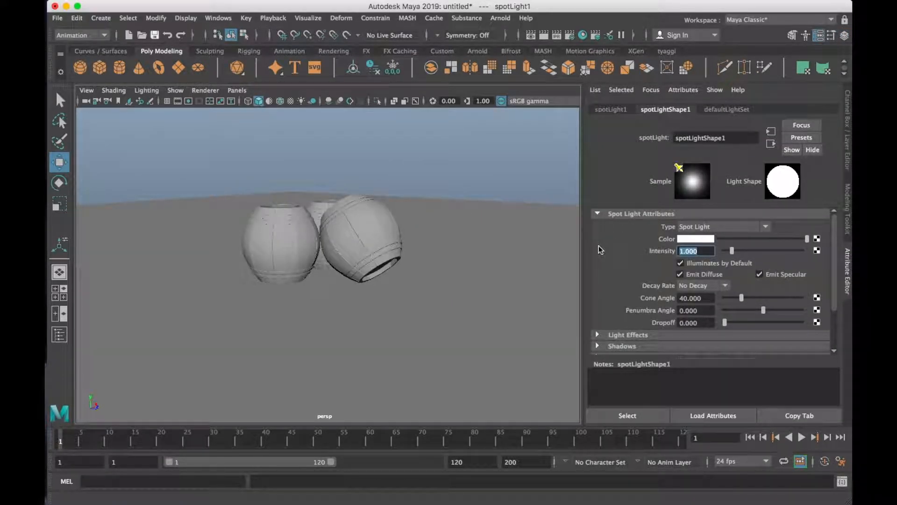
pyautogui.write('5')
# Check the image size and Arnold sampling values in the Render Settings
pyautogui.click(569, 36)
pyautogui.scroll(-5, 344, 284)
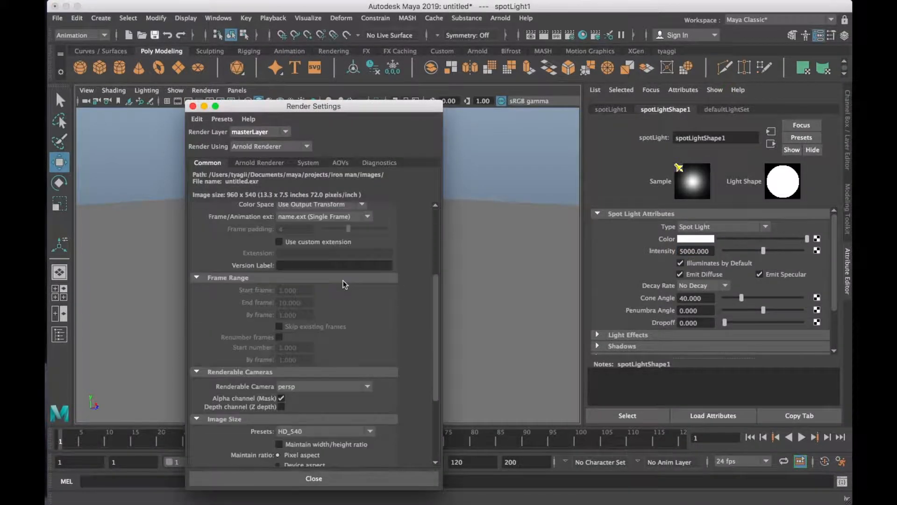
pyautogui.scroll(-2, 344, 284)
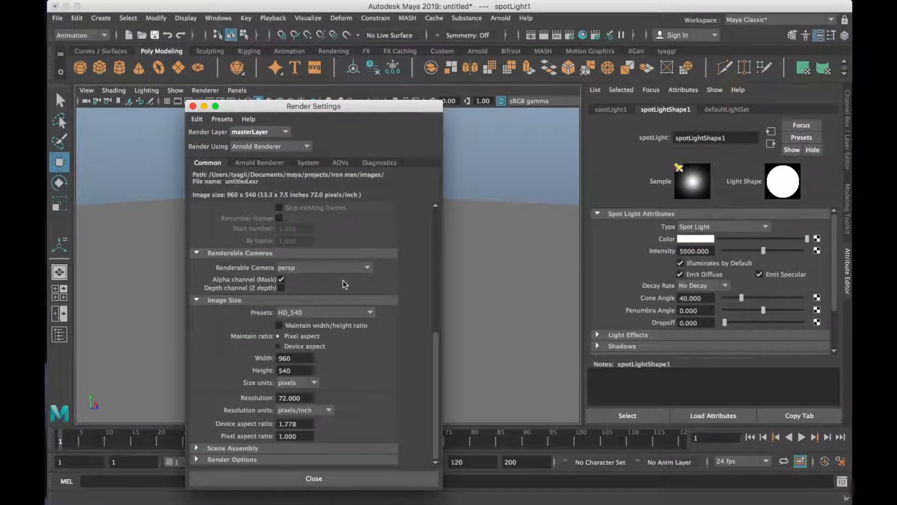
pyautogui.click(260, 162)
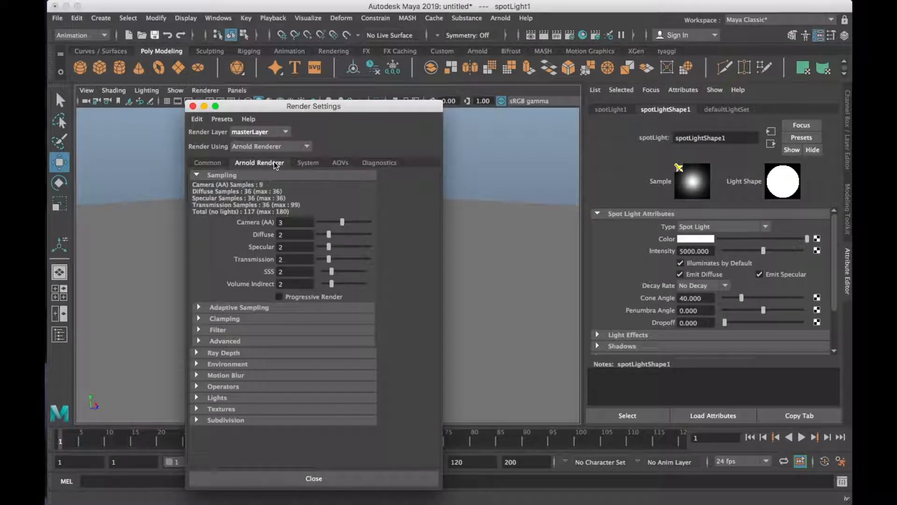
pyautogui.click(331, 481)
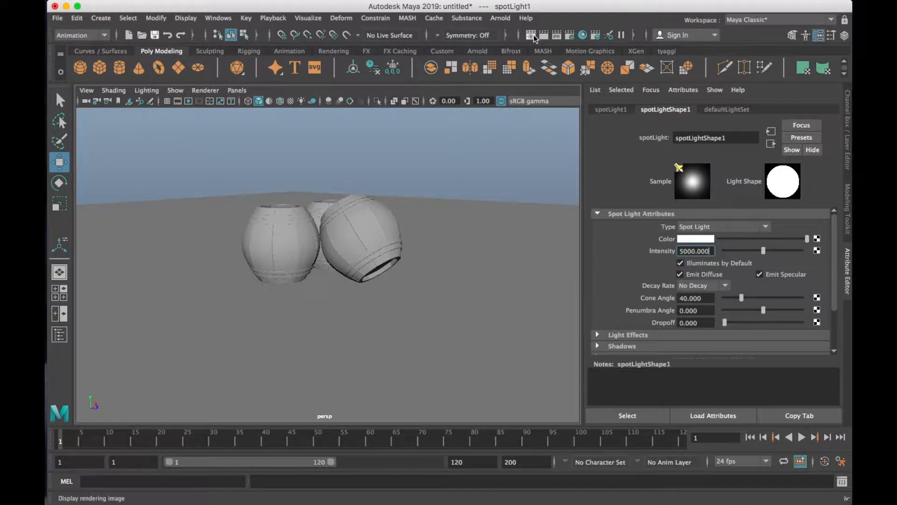
# Render the perspective view of the barrels with the Arnold Renderer to check the lighting
pyautogui.click(533, 34)
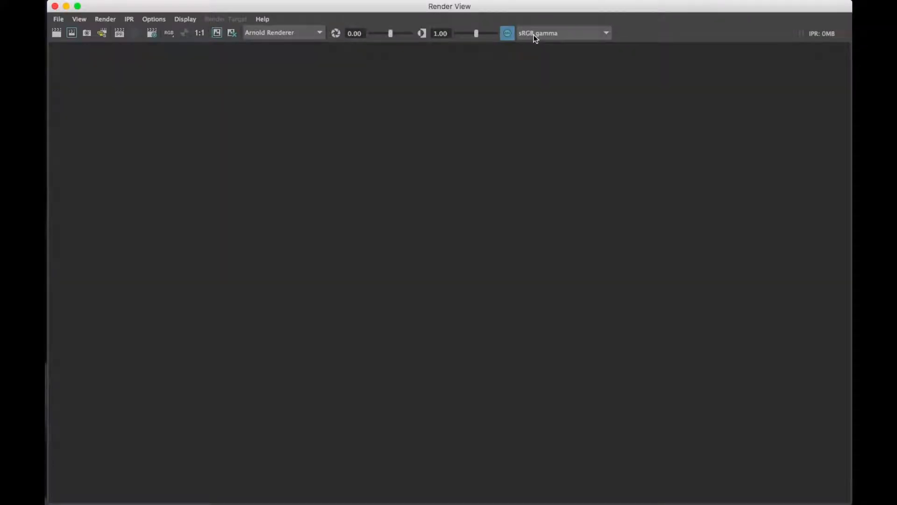
pyautogui.click(57, 32)
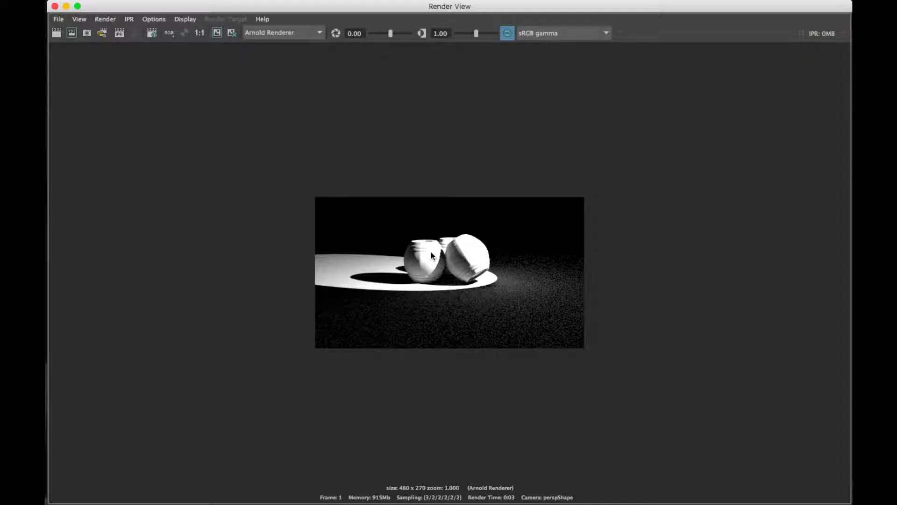
pyautogui.click(55, 7)
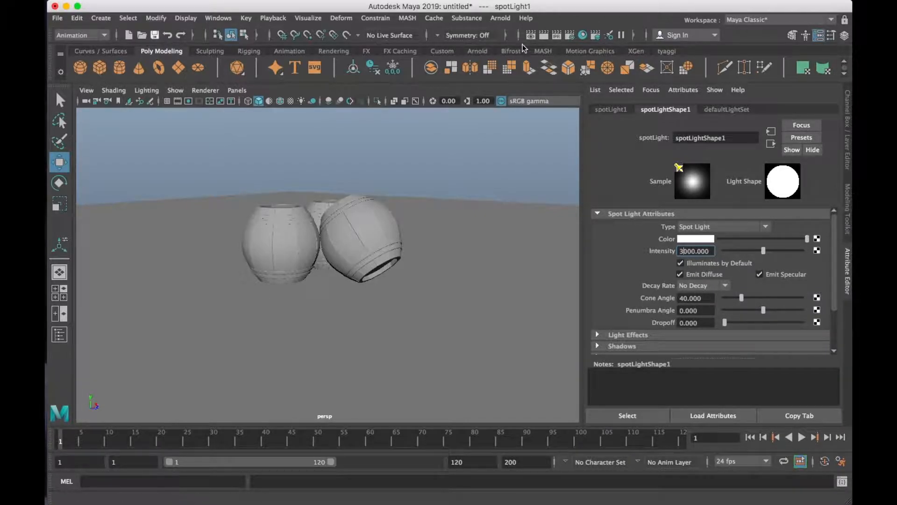
# Render the barrels again with the spot light's intensity at 3000
pyautogui.click(530, 35)
pyautogui.moveTo(275, 138); pyautogui.dragTo(621, 345)
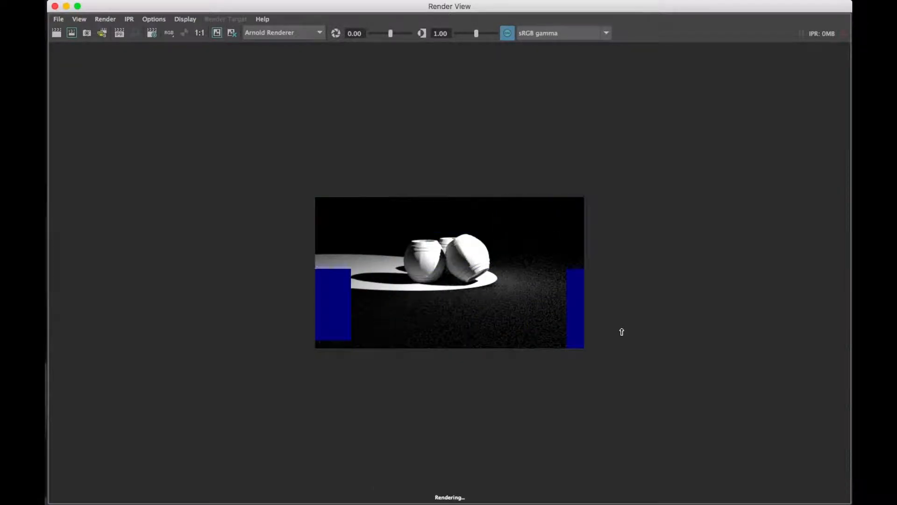
pyautogui.click(55, 6)
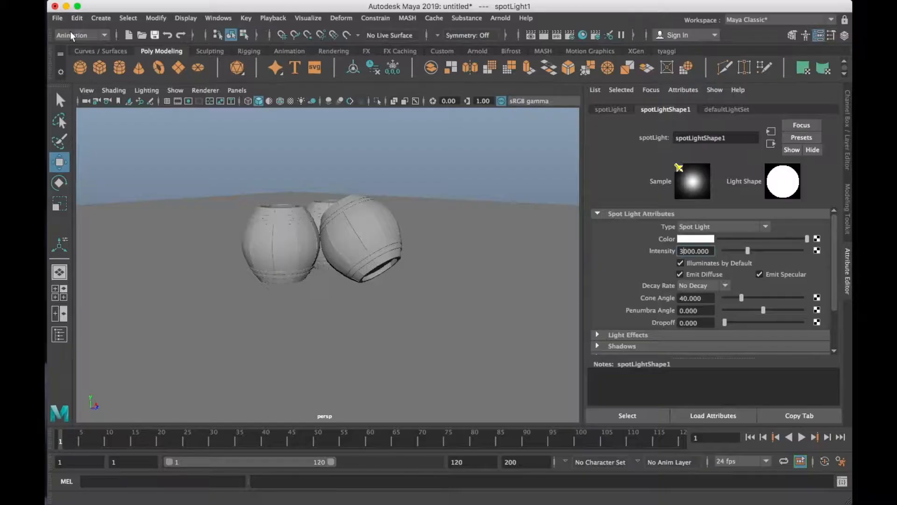
# Set the spot light's intensity to 2000 and render the scene to check the result
pyautogui.click(683, 251)
pyautogui.press('BackSpace')
pyautogui.write('2')
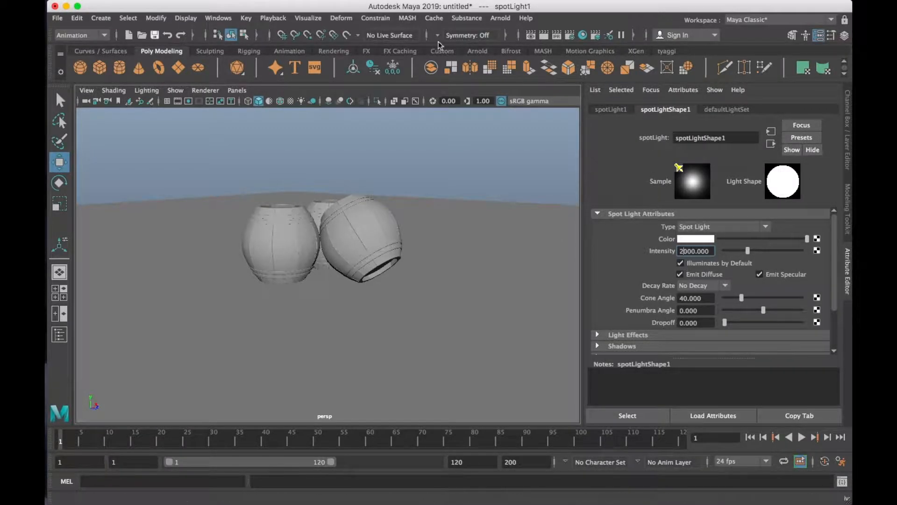
pyautogui.click(532, 36)
pyautogui.moveTo(205, 156); pyautogui.dragTo(703, 467)
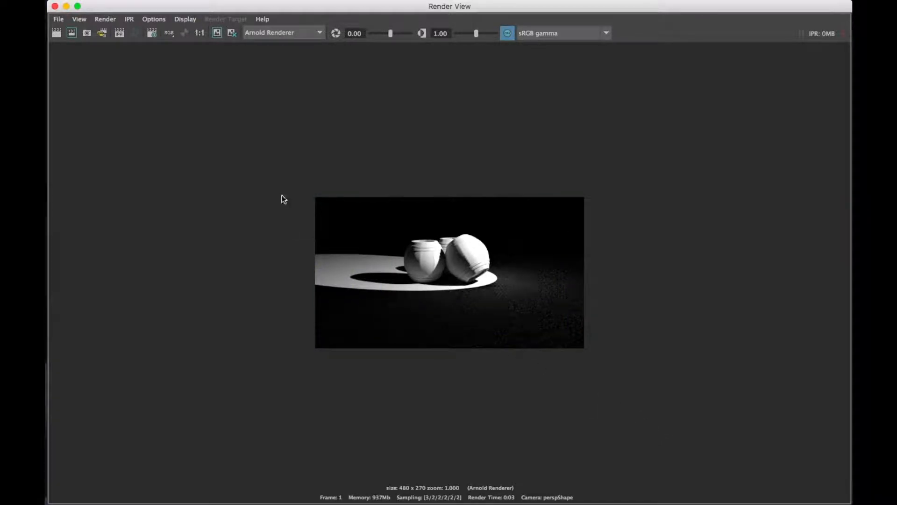
pyautogui.click(66, 6)
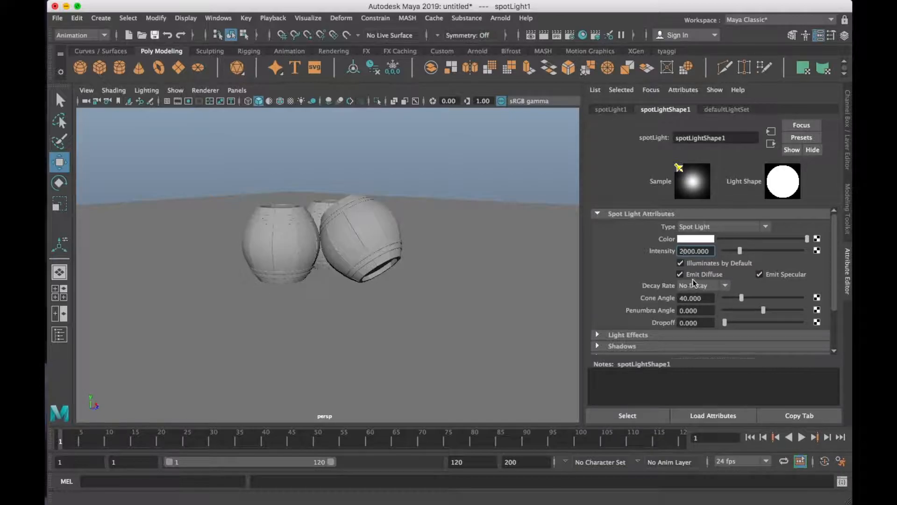
# Soften the spot light's edge with a Penumbra Angle of 10 and render the scene
pyautogui.scroll(-3, 693, 278)
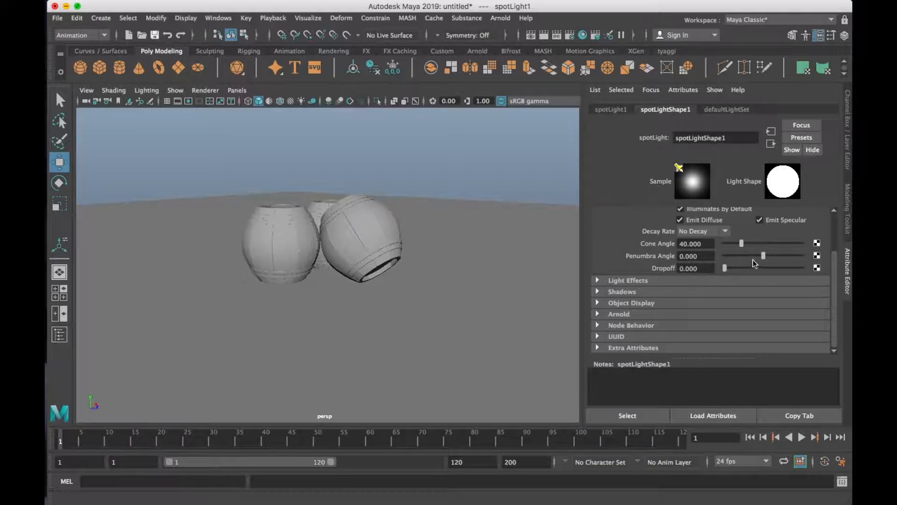
pyautogui.moveTo(762, 255); pyautogui.dragTo(807, 258)
pyautogui.click(533, 33)
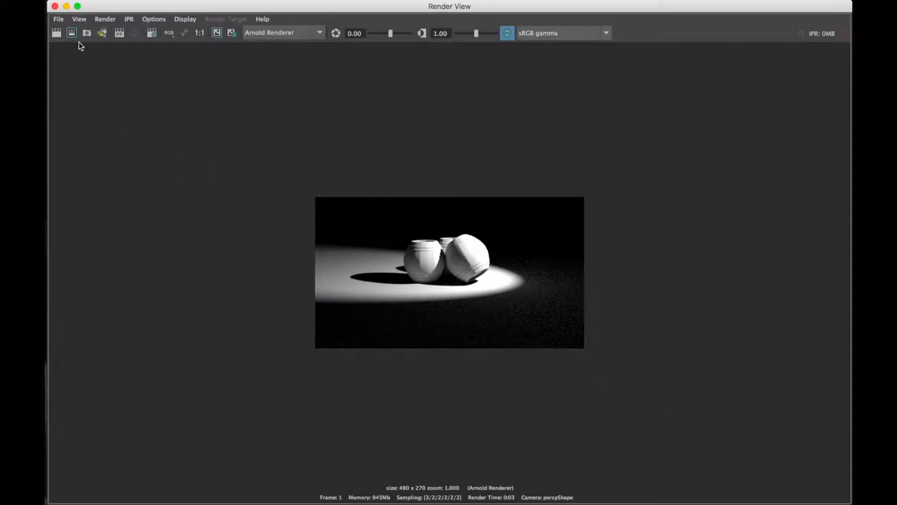
pyautogui.click(55, 6)
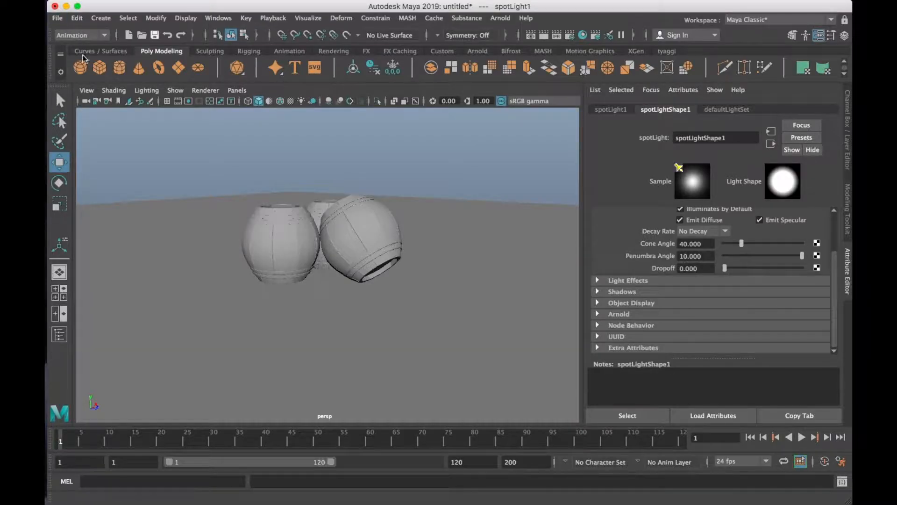
# Duplicate the spot light, aim the copy down at the barrels from overhead by looking through it, and return to the persp view
pyautogui.scroll(-5, 302, 152)
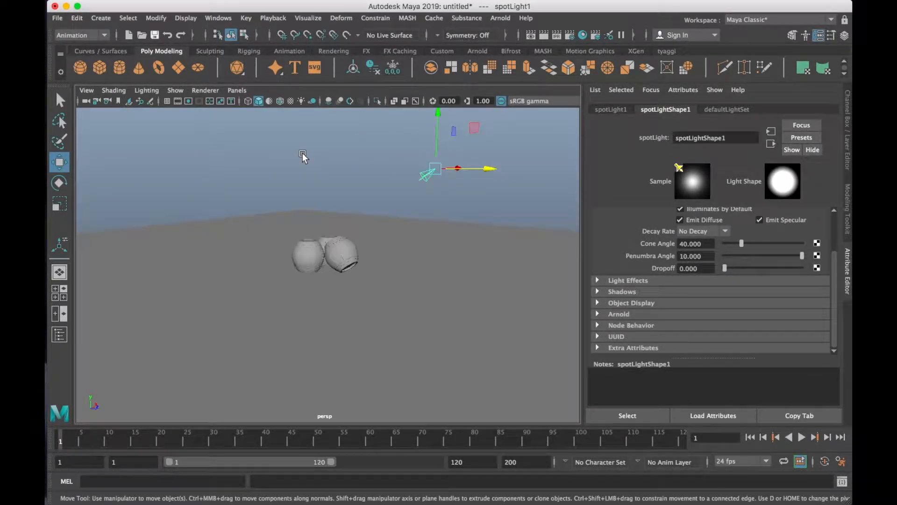
pyautogui.moveTo(466, 192)
pyautogui.keyDown('alt'); pyautogui.mouseDown()
pyautogui.moveTo(418, 223)
pyautogui.moveTo(378, 224)
pyautogui.mouseUp(); pyautogui.keyUp('alt')
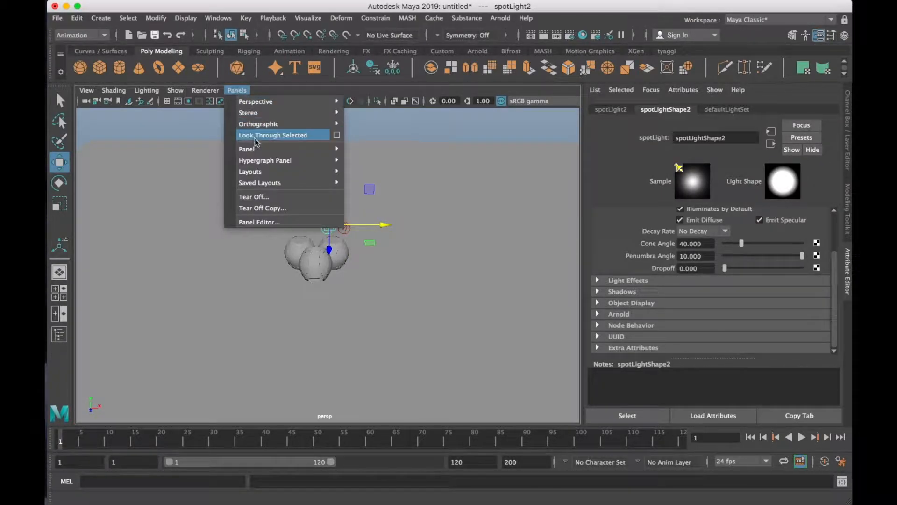
pyautogui.click(272, 135)
pyautogui.keyDown('alt'); pyautogui.moveTo(257, 142); pyautogui.dragTo(345, 267); pyautogui.keyUp('alt')
pyautogui.click(235, 90)
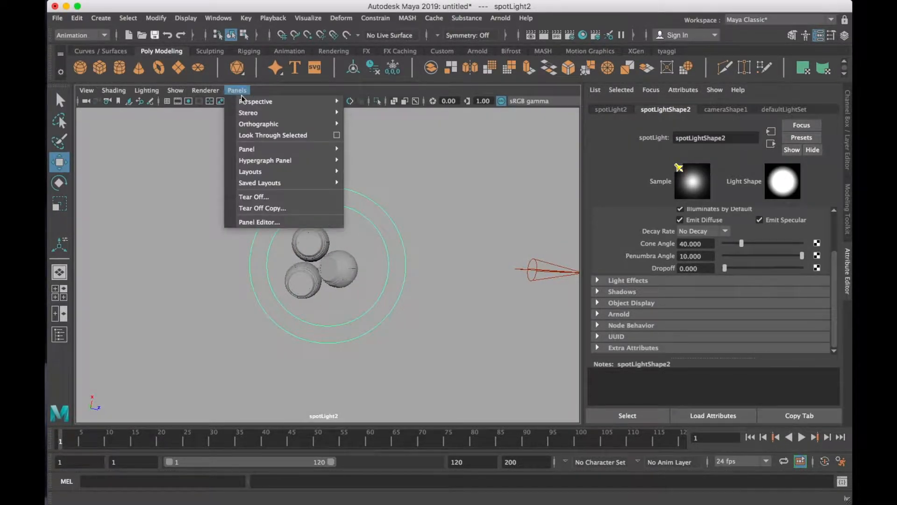
pyautogui.moveTo(257, 100)
pyautogui.click(366, 120)
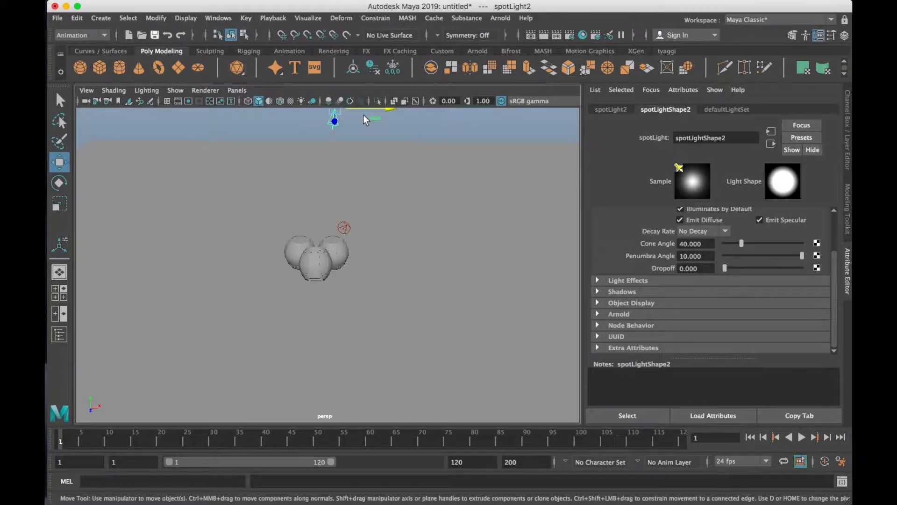
# Reframe the perspective view closely on the three barrels
pyautogui.keyDown('alt'); pyautogui.moveTo(357, 201); pyautogui.dragTo(425, 180); pyautogui.keyUp('alt')
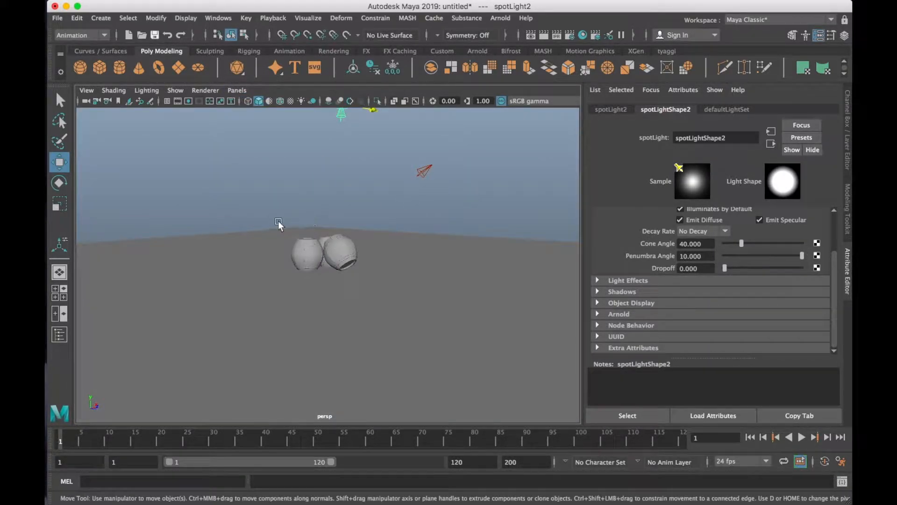
pyautogui.scroll(3, 281, 223)
pyautogui.scroll(1, 322, 219)
pyautogui.moveTo(326, 220)
pyautogui.keyDown('alt'); pyautogui.mouseDown(button='middle')
pyautogui.moveTo(303, 208)
pyautogui.moveTo(318, 234)
pyautogui.mouseUp(button='middle'); pyautogui.keyUp('alt')
pyautogui.scroll(3, 302, 209)
pyautogui.keyDown('alt'); pyautogui.moveTo(318, 234); pyautogui.dragTo(308, 232); pyautogui.keyUp('alt')
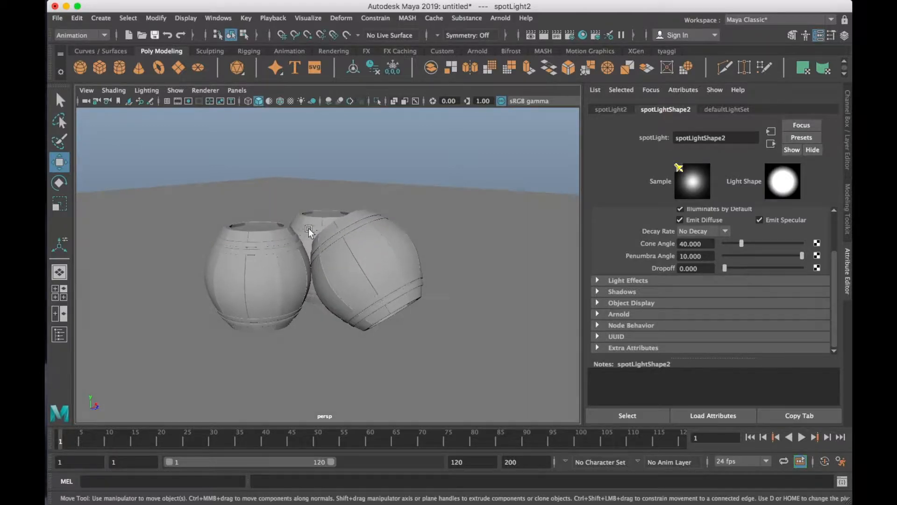
# Render the three barrels lit by both spot lights, inspect the image, and close the render window
pyautogui.click(531, 36)
pyautogui.moveTo(253, 128); pyautogui.dragTo(652, 421)
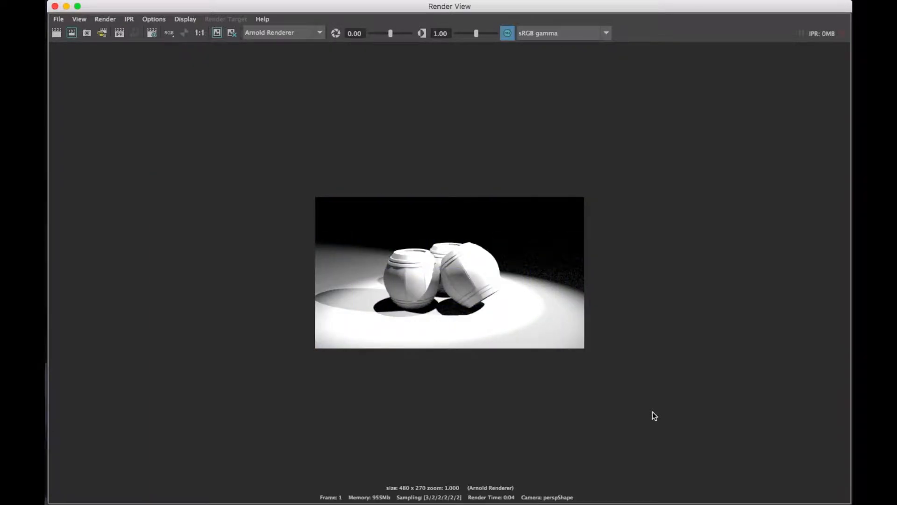
pyautogui.click(55, 7)
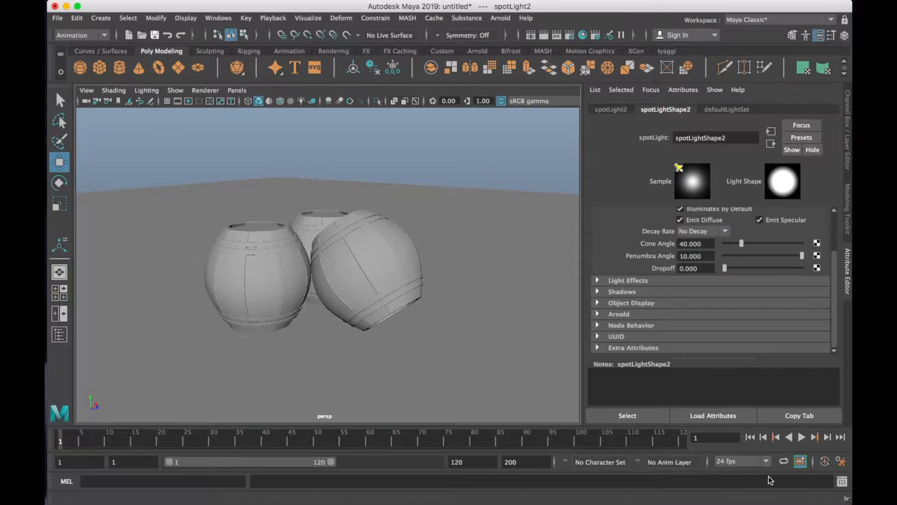
# Set the second spot light's intensity to 500, render the scene, and inspect the barrels up close
pyautogui.scroll(3, 707, 253)
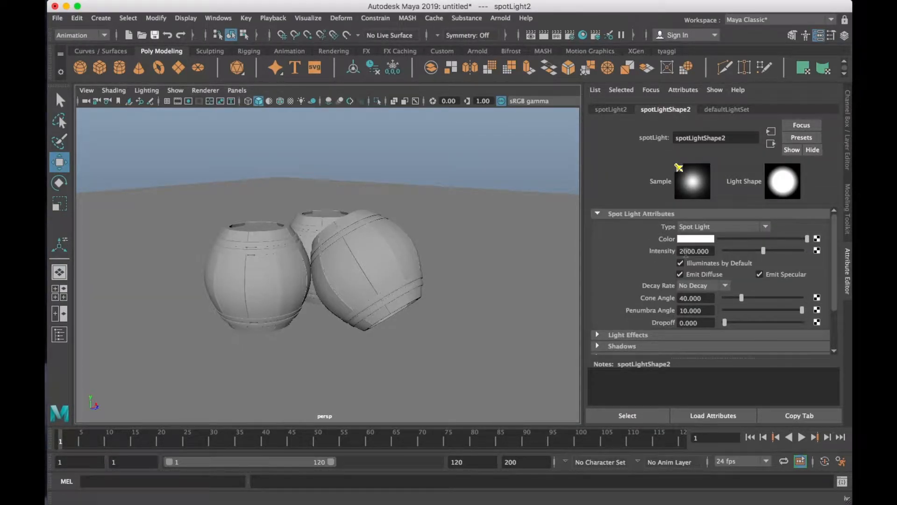
pyautogui.click(682, 251)
pyautogui.write('5')
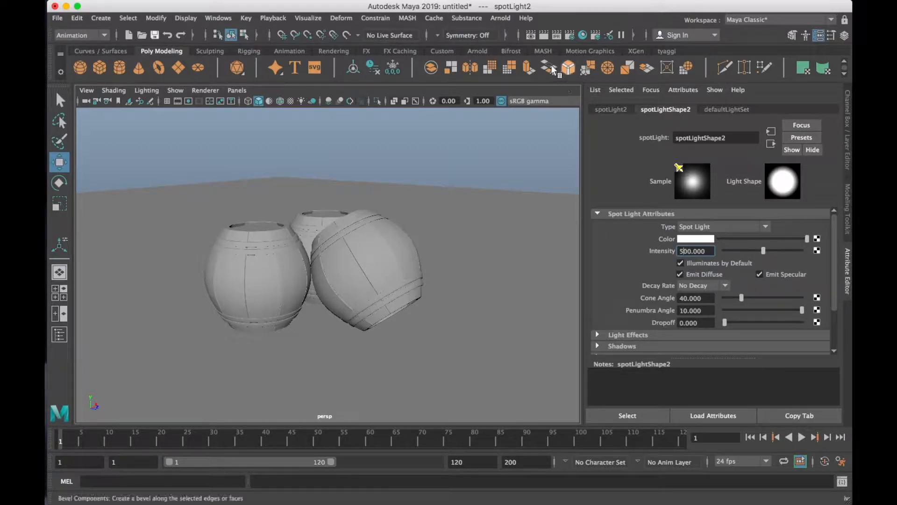
pyautogui.click(530, 36)
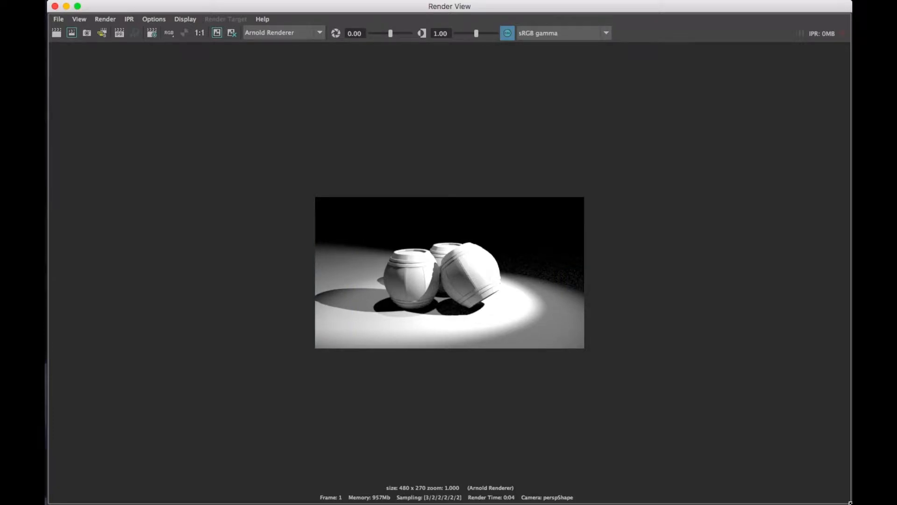
pyautogui.scroll(5, 477, 260)
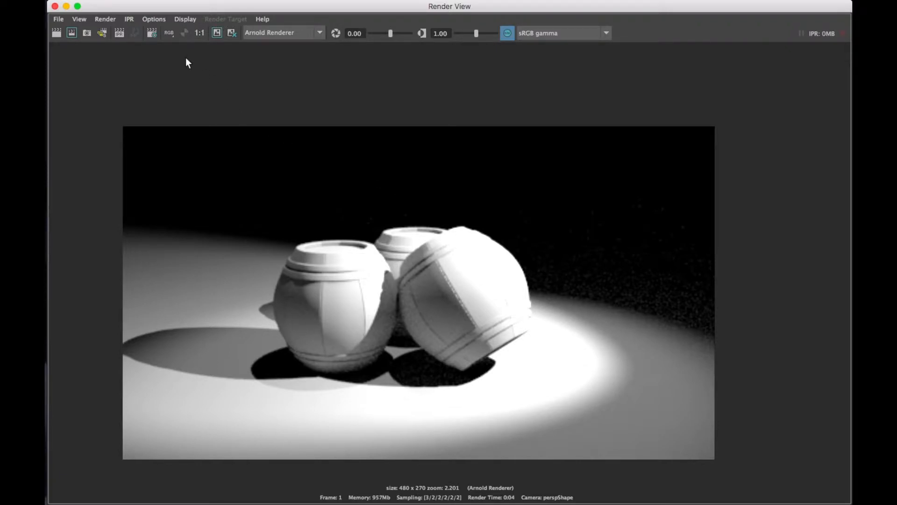
# Raise the Arnold sampling in the render settings to Camera (AA) 6, Diffuse 5 and Specular 4
pyautogui.click(152, 32)
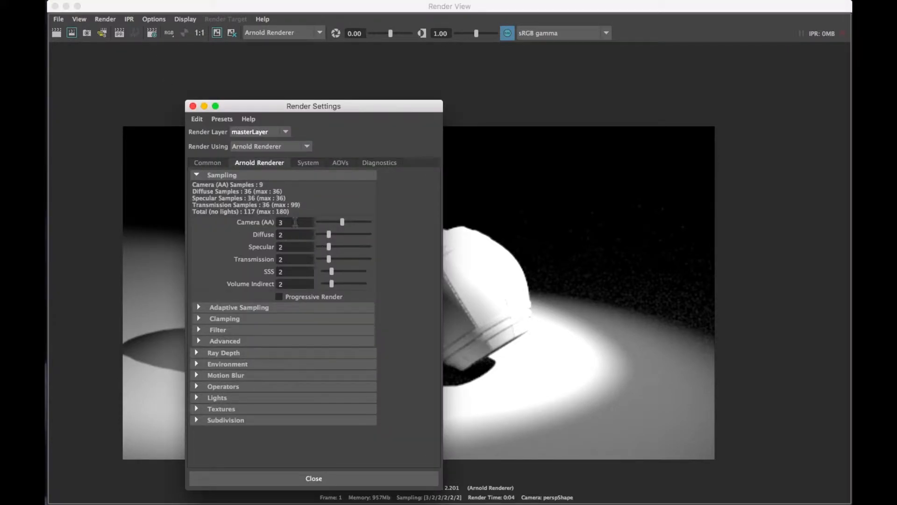
pyautogui.click(346, 223)
pyautogui.click(337, 234)
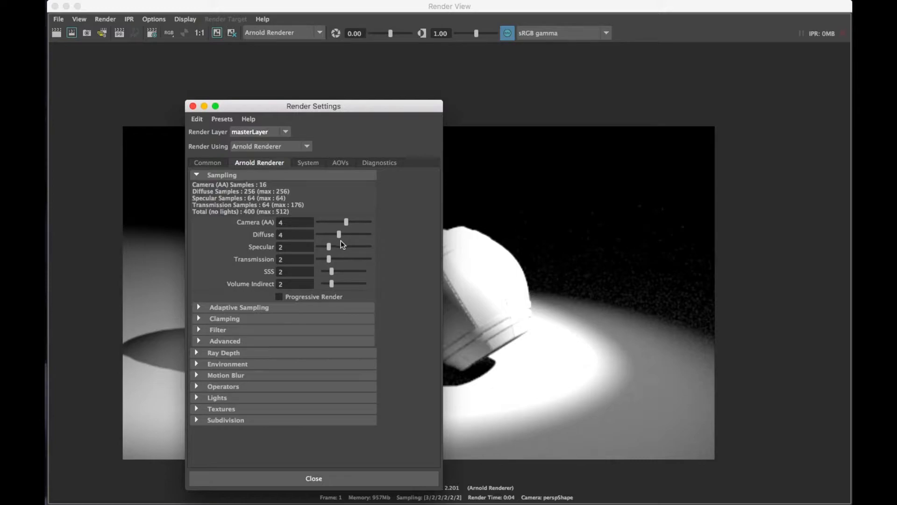
pyautogui.click(338, 246)
pyautogui.click(333, 247)
pyautogui.moveTo(337, 247); pyautogui.dragTo(348, 245)
pyautogui.click(353, 222)
pyautogui.click(345, 235)
# Choose the HD_1080 image size preset in the common render settings and close the settings
pyautogui.click(216, 162)
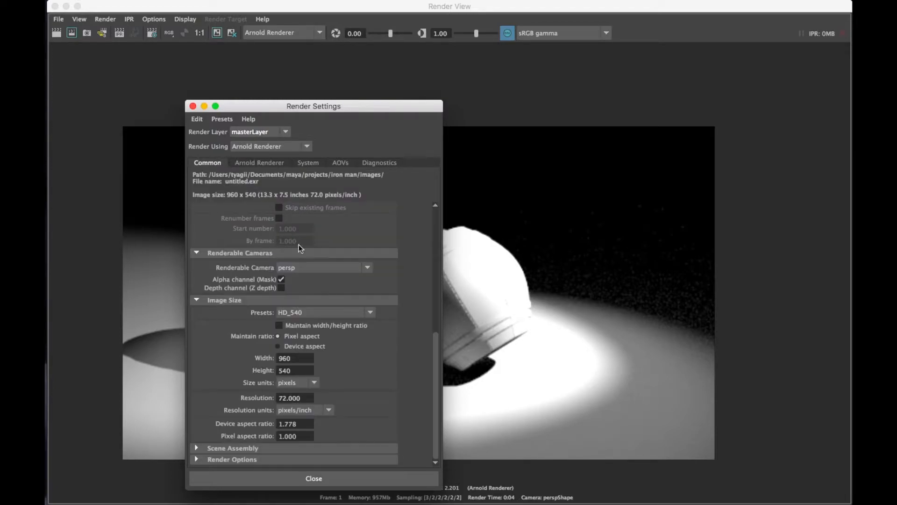
pyautogui.scroll(5, 319, 289)
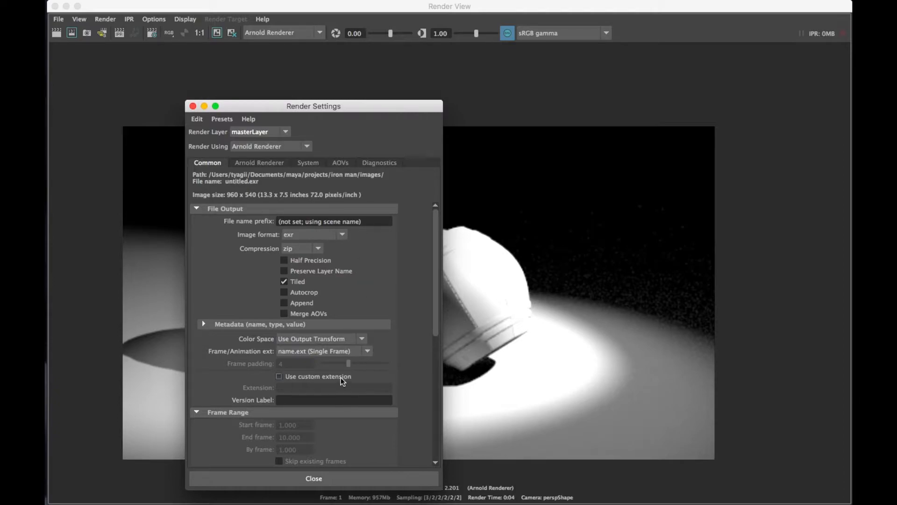
pyautogui.scroll(-5, 340, 371)
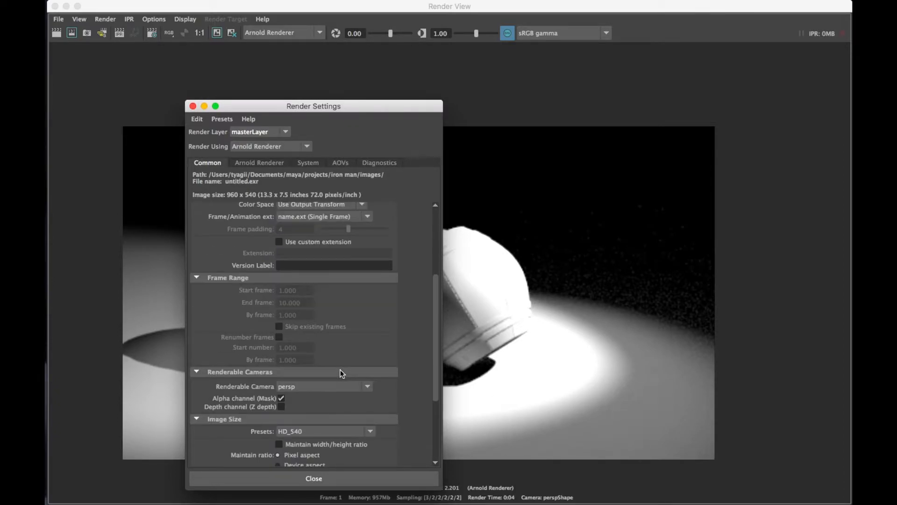
pyautogui.scroll(1, 341, 373)
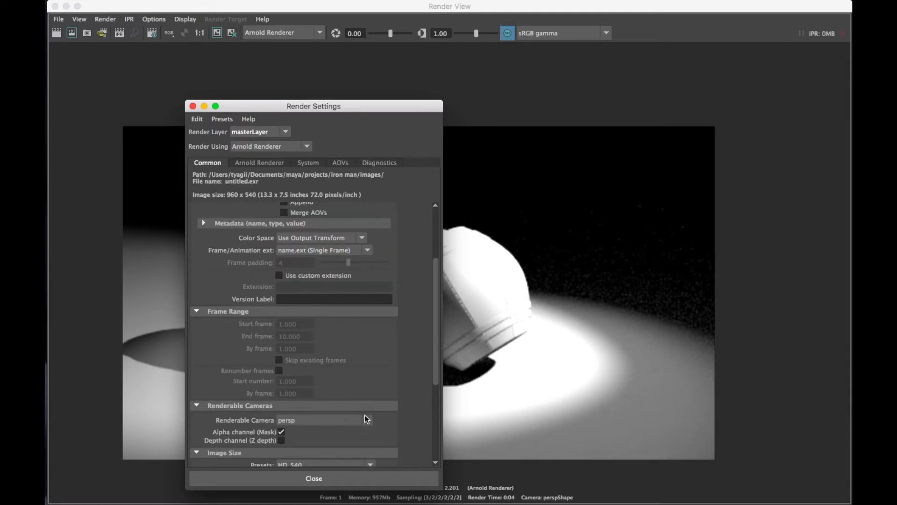
pyautogui.scroll(1, 365, 415)
pyautogui.scroll(2, 358, 349)
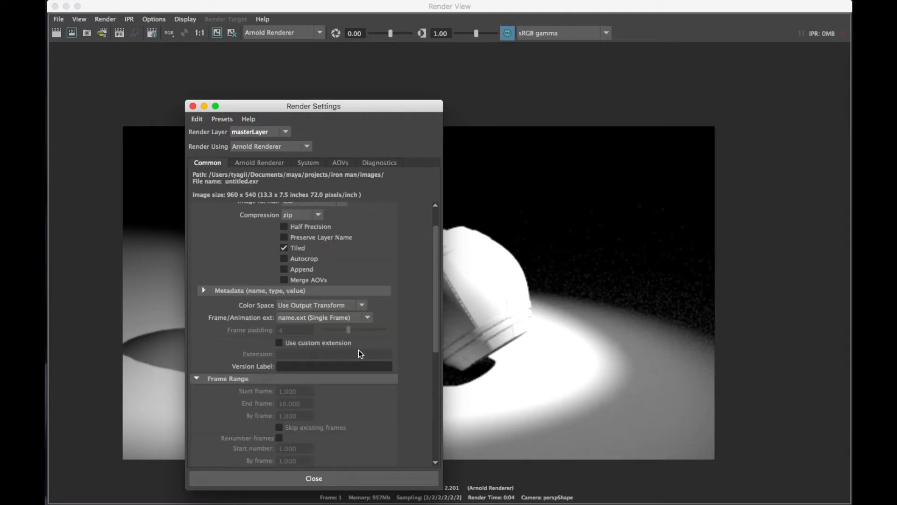
pyautogui.scroll(-4, 358, 350)
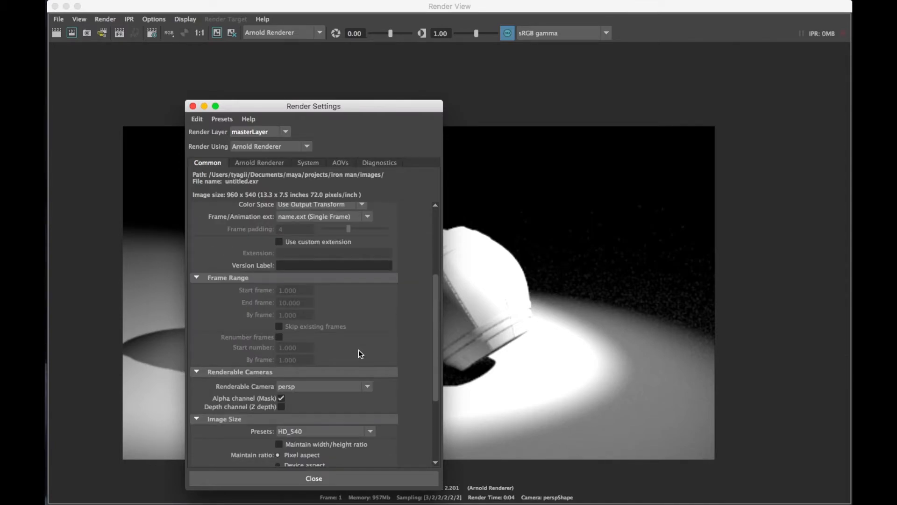
pyautogui.scroll(-4, 358, 350)
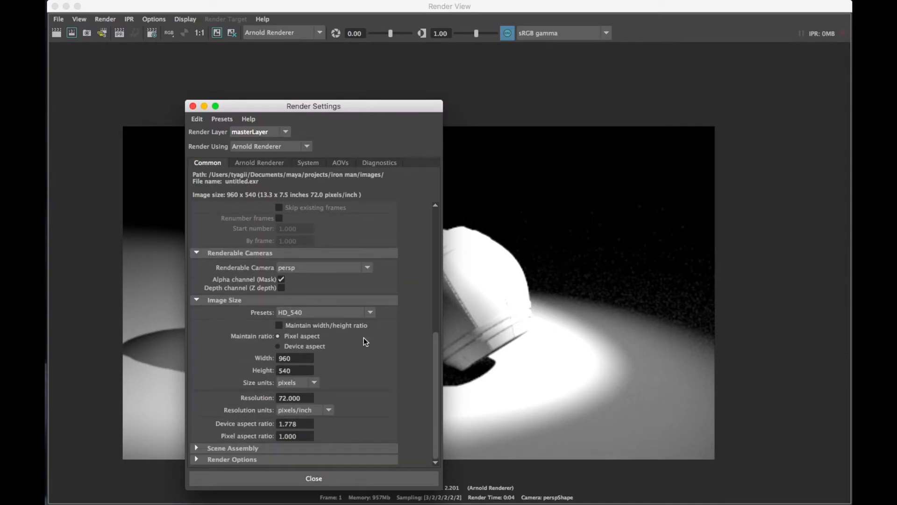
pyautogui.click(370, 312)
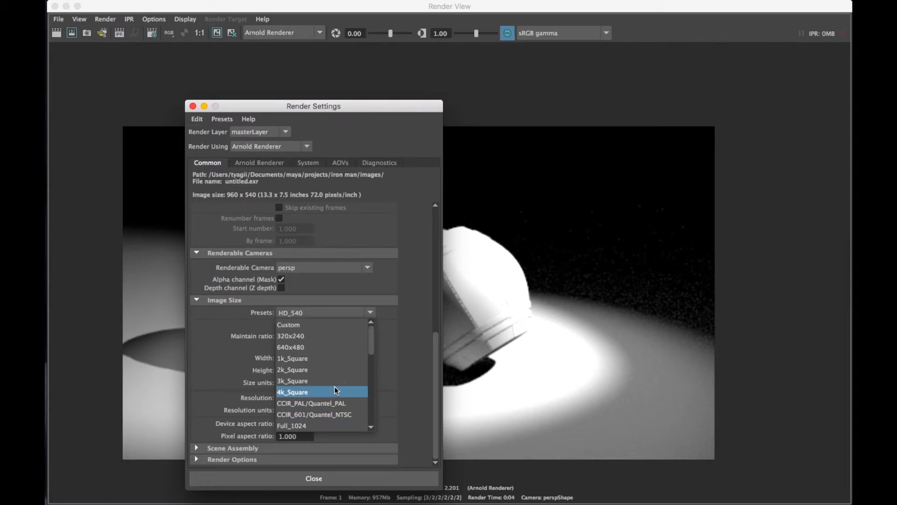
pyautogui.scroll(-1, 318, 372)
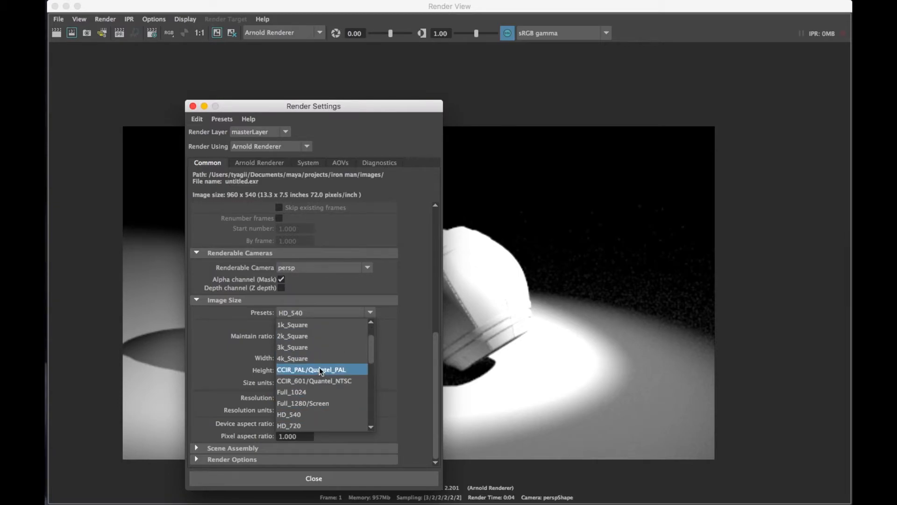
pyautogui.scroll(-1, 318, 361)
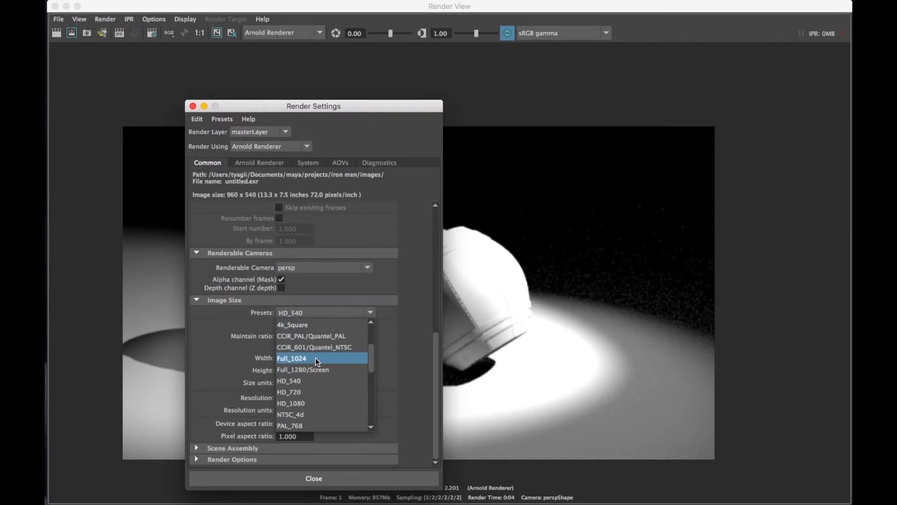
pyautogui.click(309, 403)
pyautogui.click(316, 481)
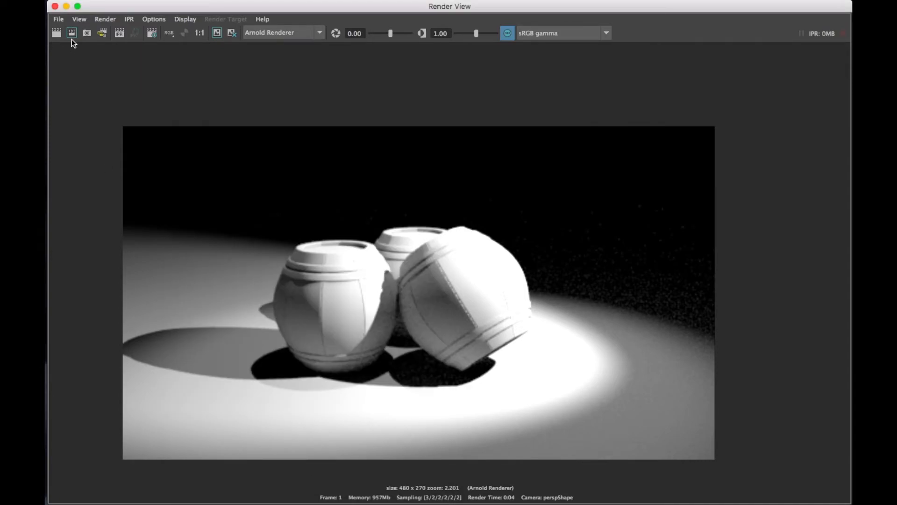
# Render the barrel image by region with the new settings, including the missing upper-left quarter of the image
pyautogui.moveTo(112, 132); pyautogui.dragTo(821, 502)
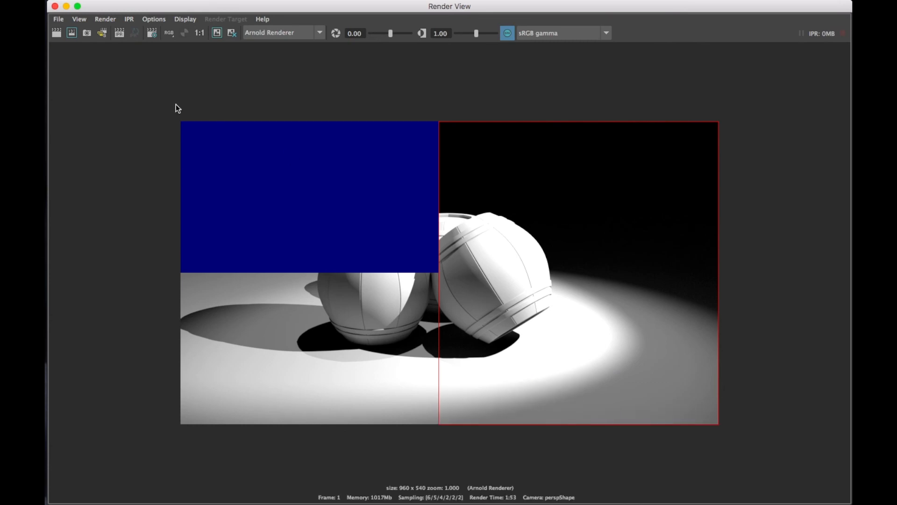
pyautogui.moveTo(179, 121); pyautogui.dragTo(447, 275)
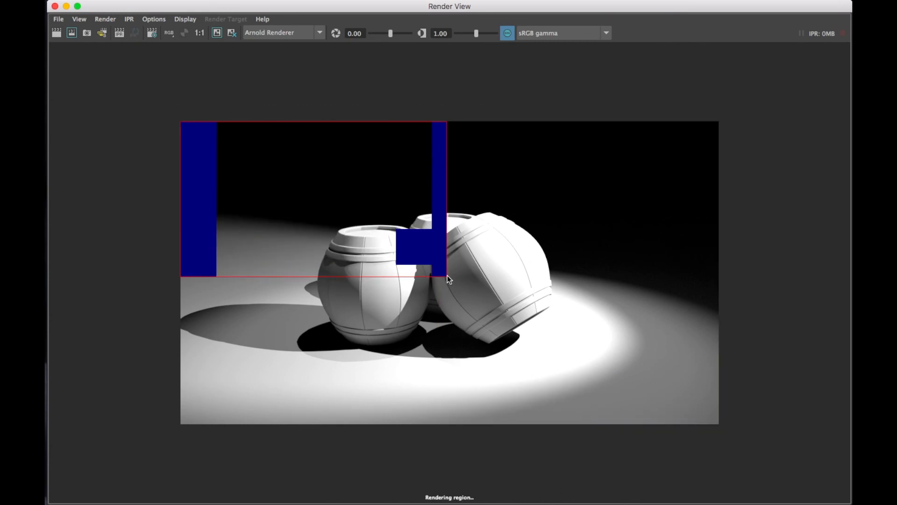